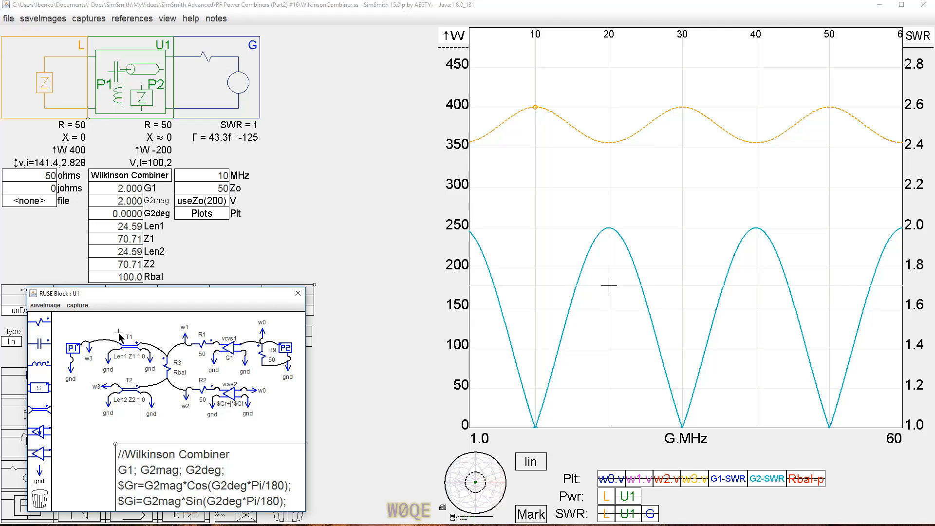
Open the generator's plot expressions and place their window beside the graph, clear of the curves.
click(202, 213)
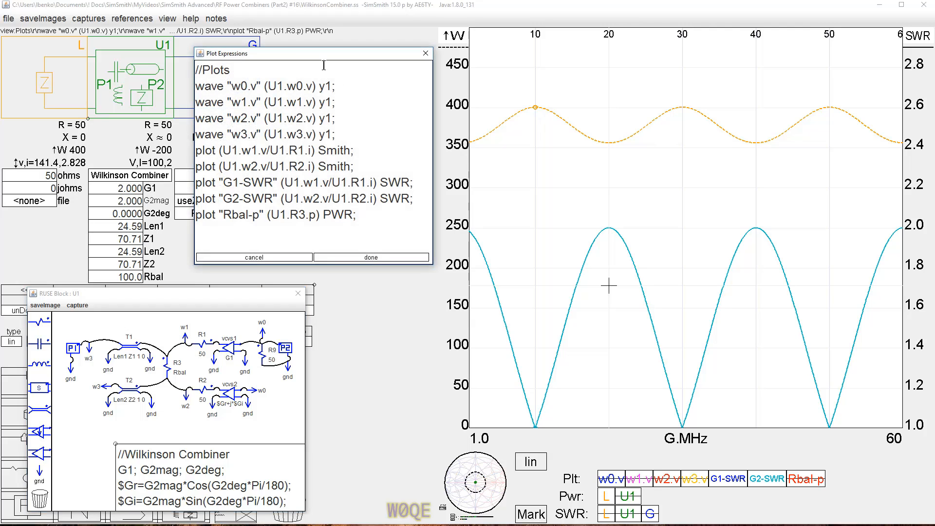
drag(314, 54, 392, 35)
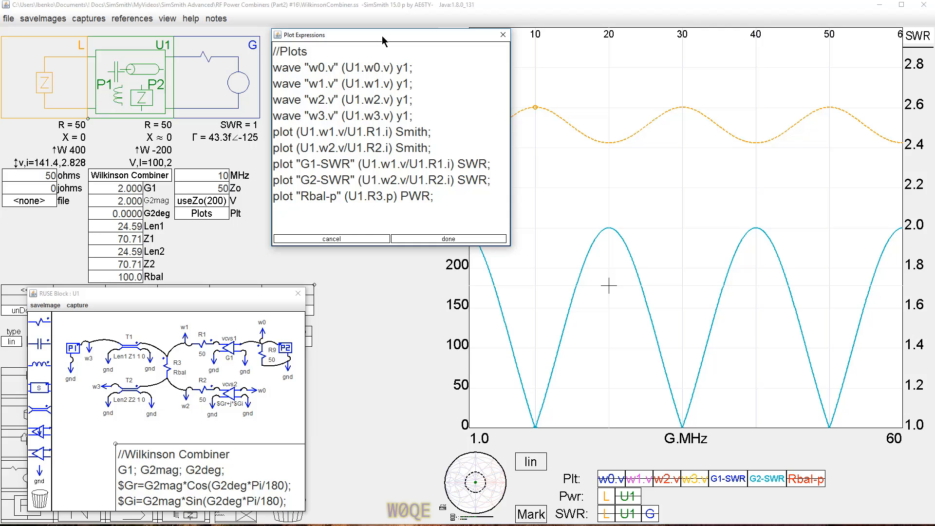
drag(382, 37, 309, 53)
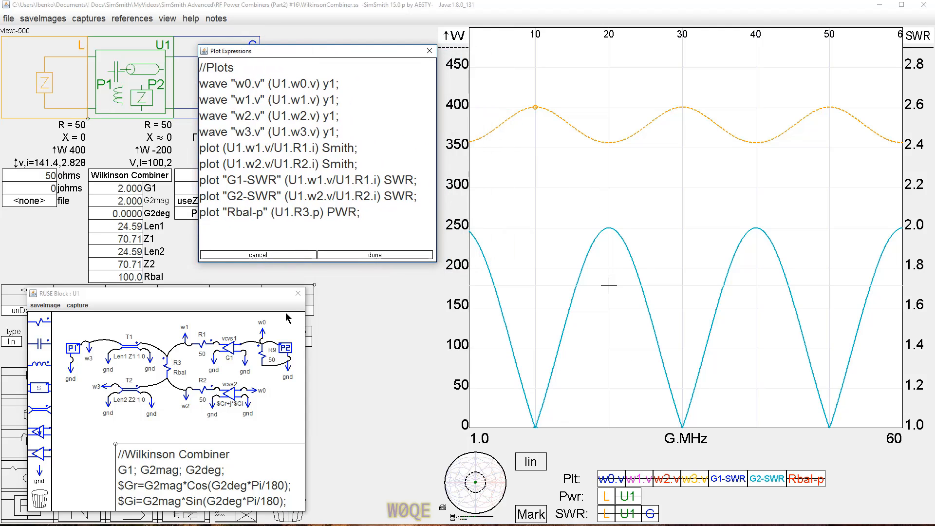
click(391, 221)
mouse_move(314, 51)
mouse_down()
mouse_move(307, 286)
mouse_move(296, 51)
mouse_up()
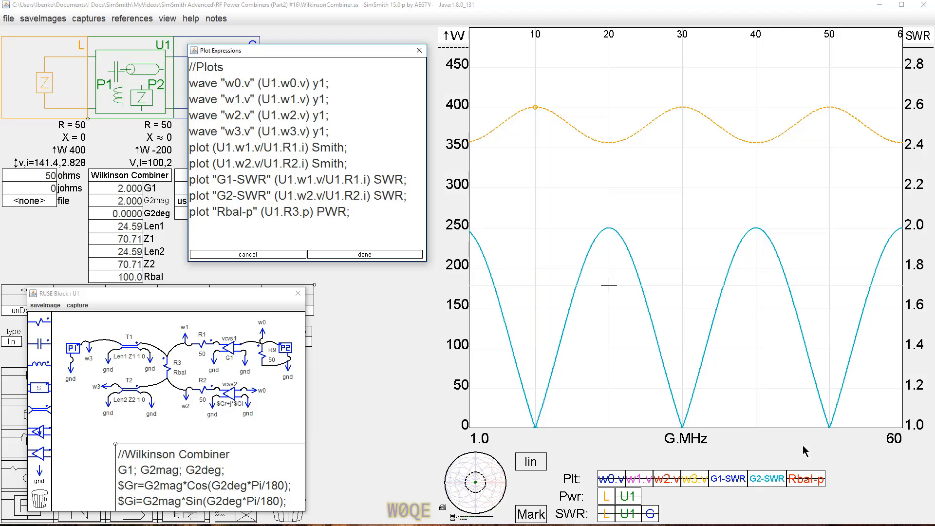
Hide the G2-SWR trace to check the G1-SWR trace beneath it, show it again, and reposition the plot expressions window.
click(770, 480)
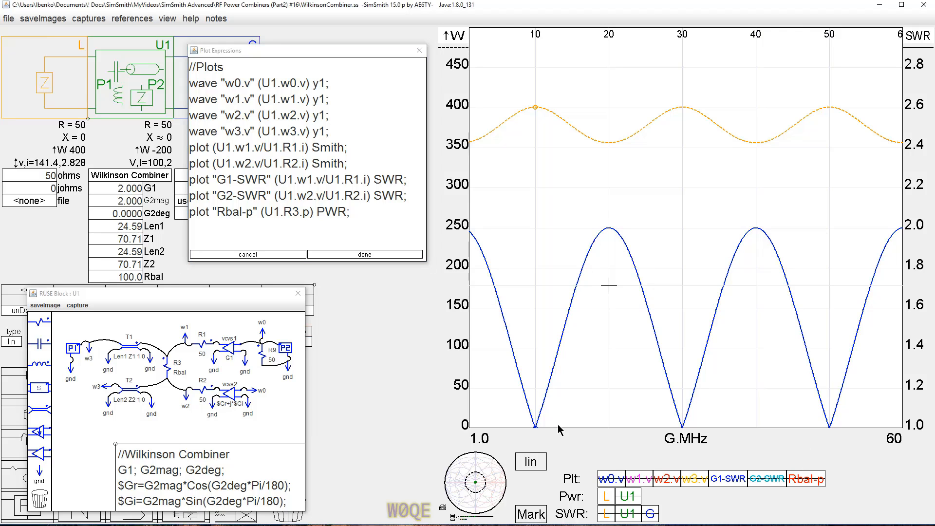
click(763, 481)
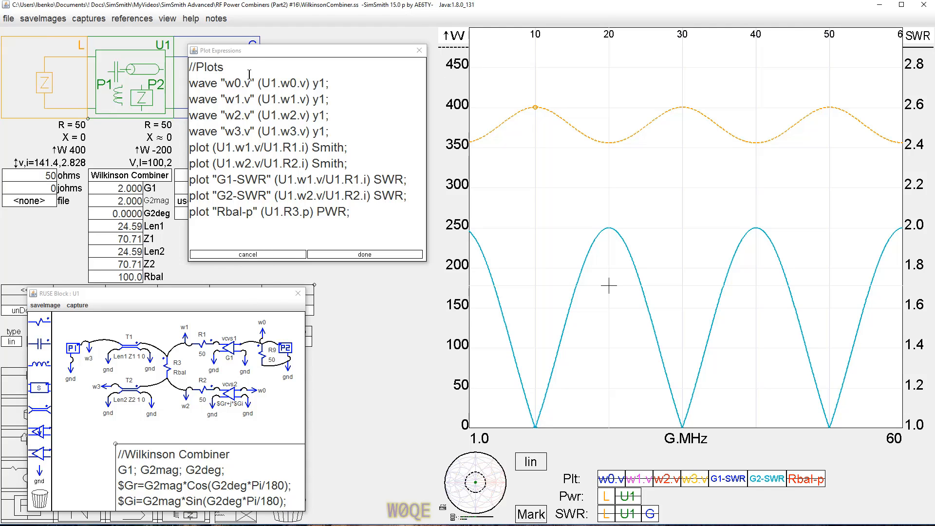
drag(252, 51, 356, 45)
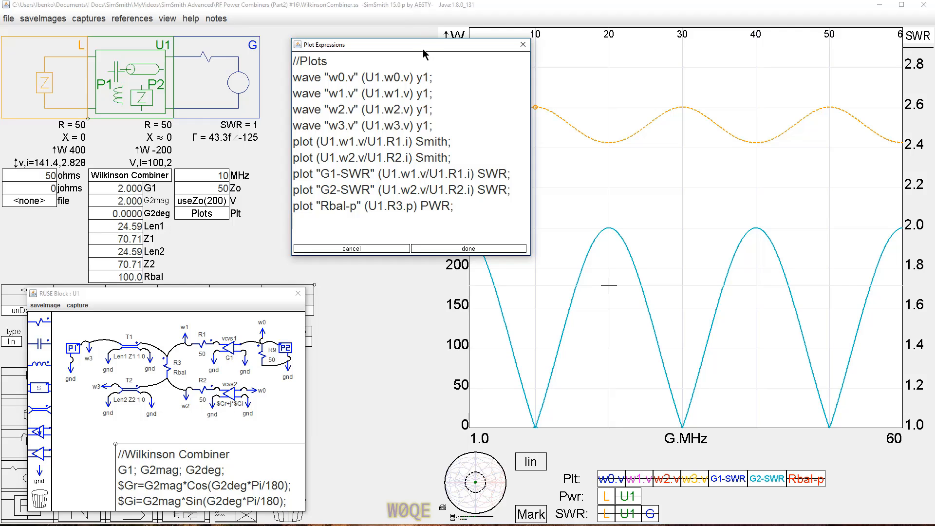
drag(423, 45, 334, 51)
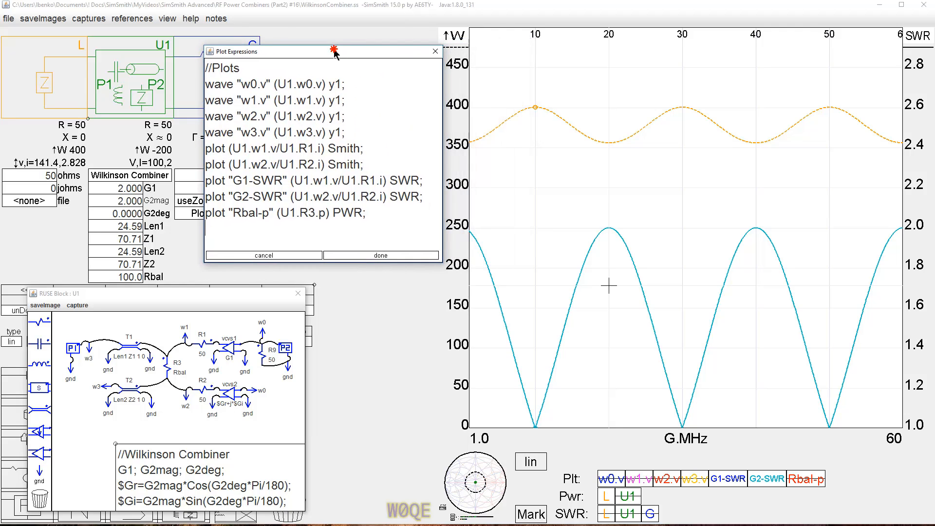
Show the Rbal-p power trace and shift the power axis to lift its zero line off the graph's edge, returning it after viewing.
click(536, 108)
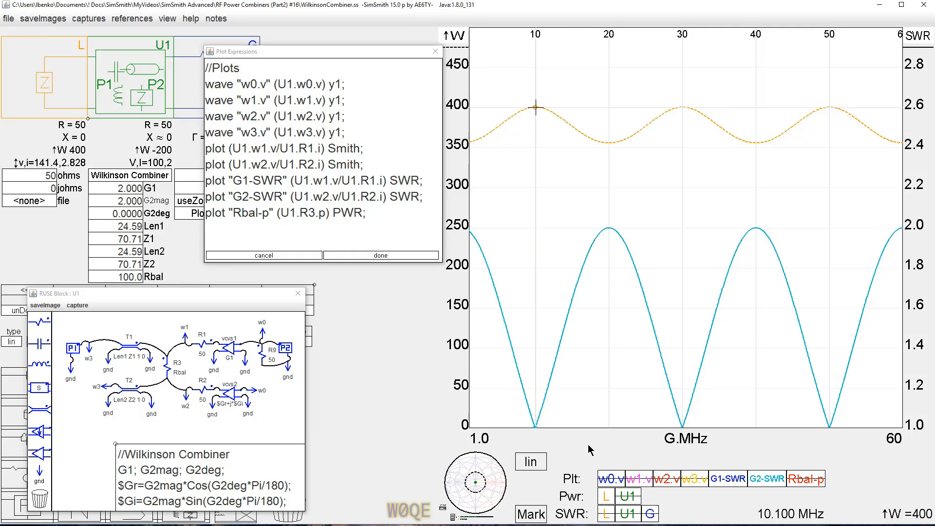
click(816, 482)
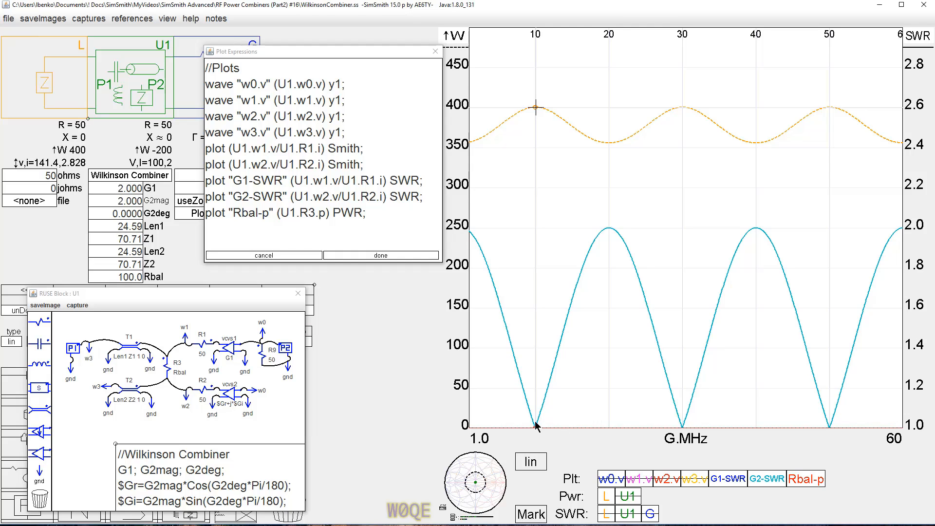
drag(465, 427, 465, 394)
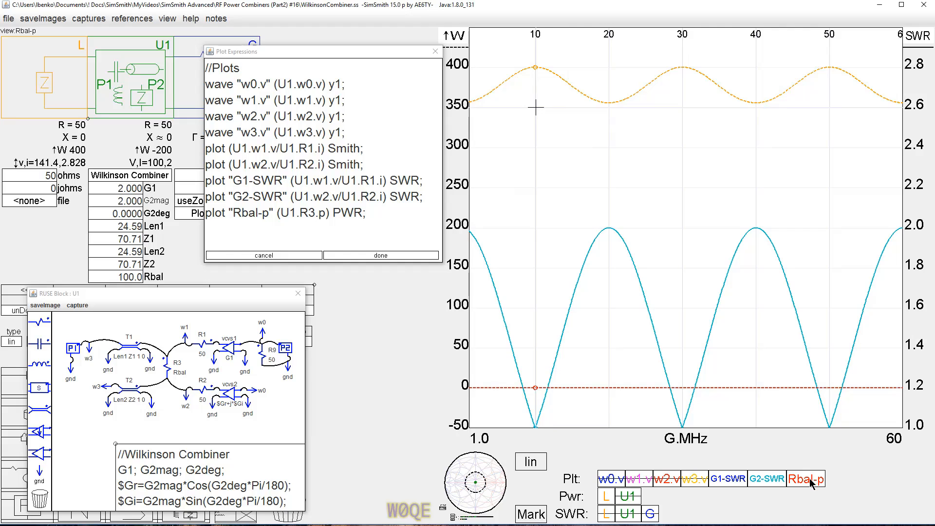
drag(465, 388, 457, 430)
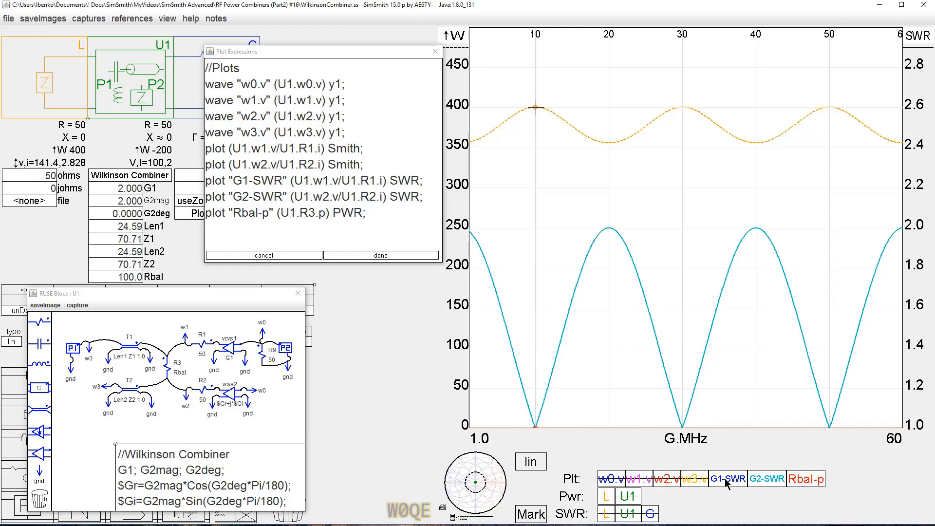
Hide the G1-SWR and G2-SWR traces and show the w1.v and w2.v waveforms.
click(755, 481)
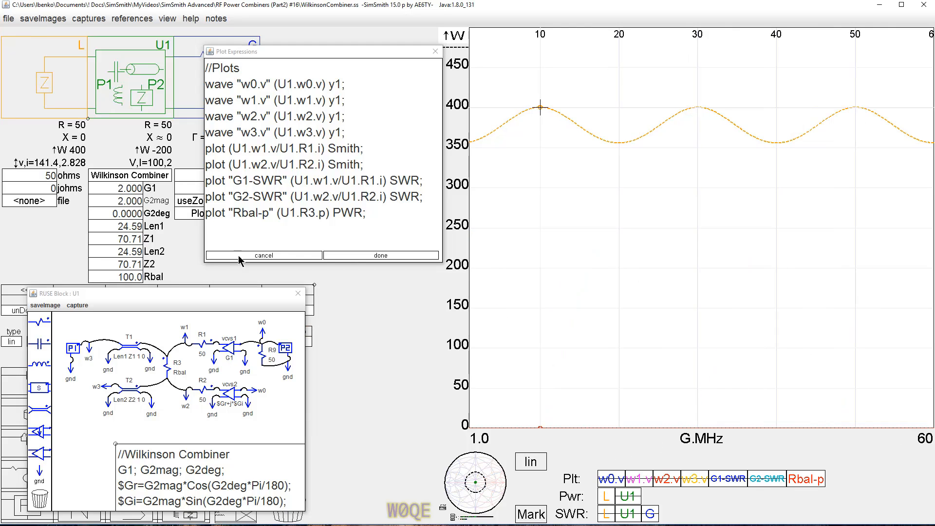
click(642, 481)
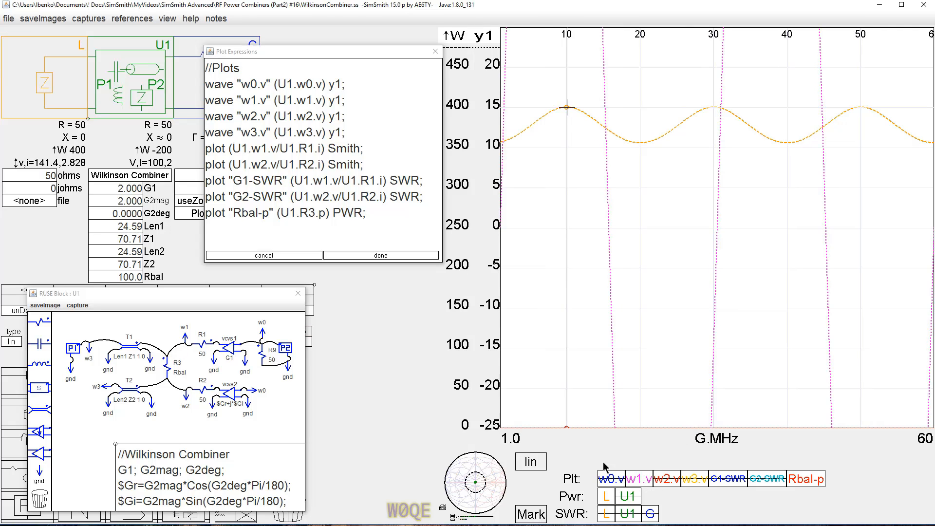
click(665, 480)
Rescale the y1 axis to 50 per division starting at -200, and read the peak of the w1.v waveform.
scroll(485, 229, down, 2)
scroll(485, 229, down, 1)
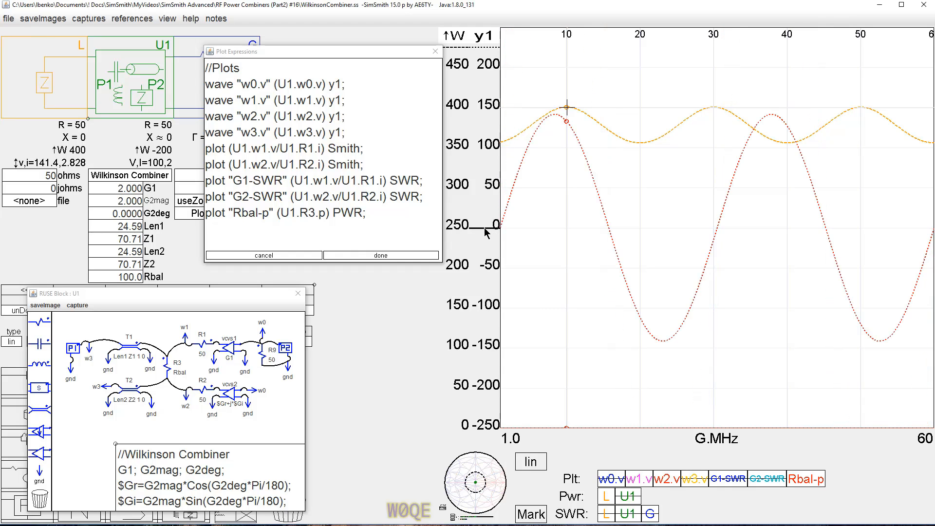
drag(489, 229, 487, 269)
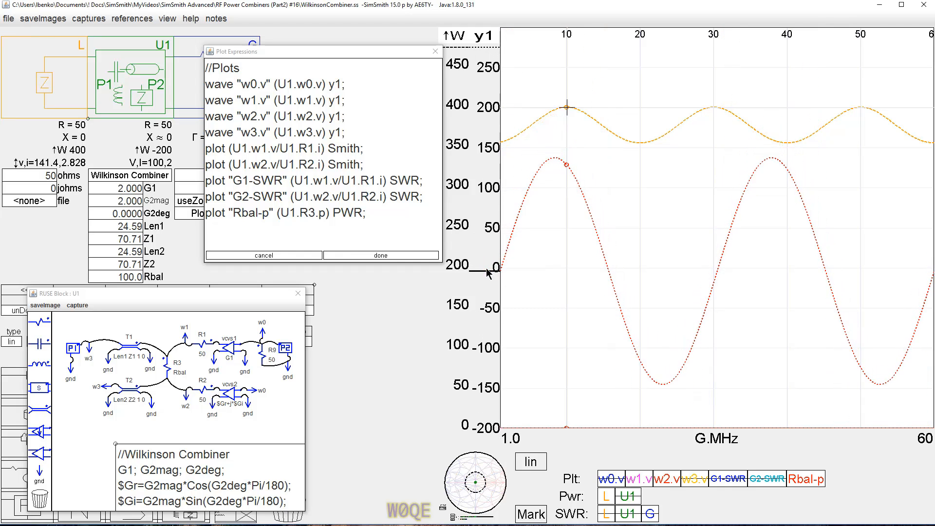
click(556, 159)
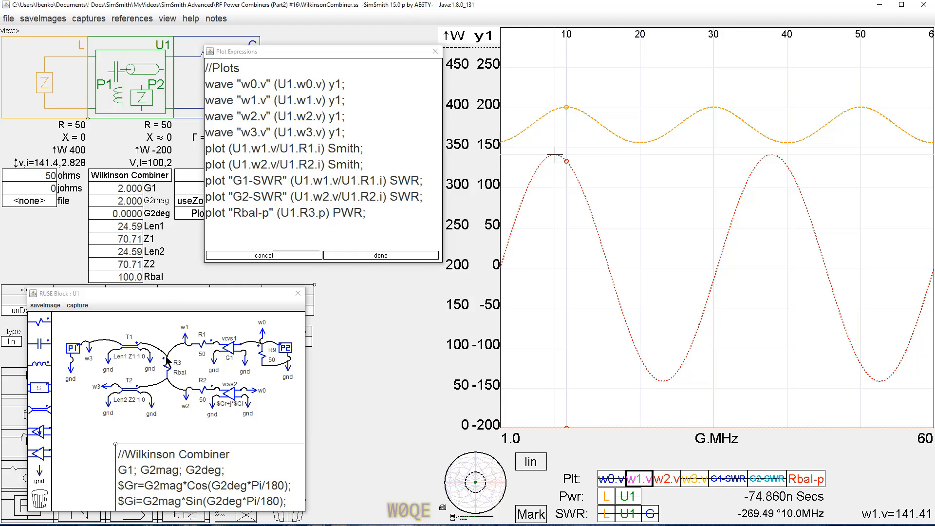
Compare the w1.v and w2.v waveforms by hiding and reshowing w2.v, and briefly display the w3.v waveform.
click(664, 478)
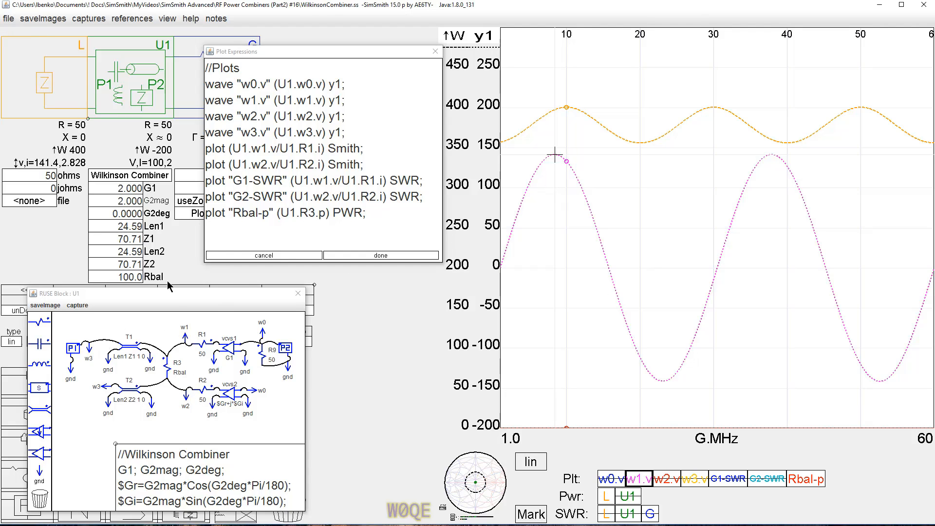
click(672, 481)
click(695, 479)
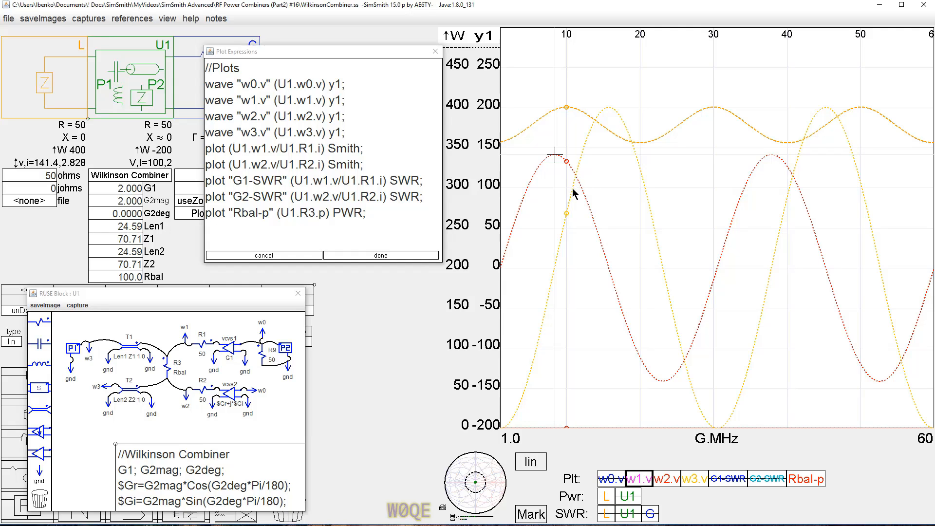
click(695, 479)
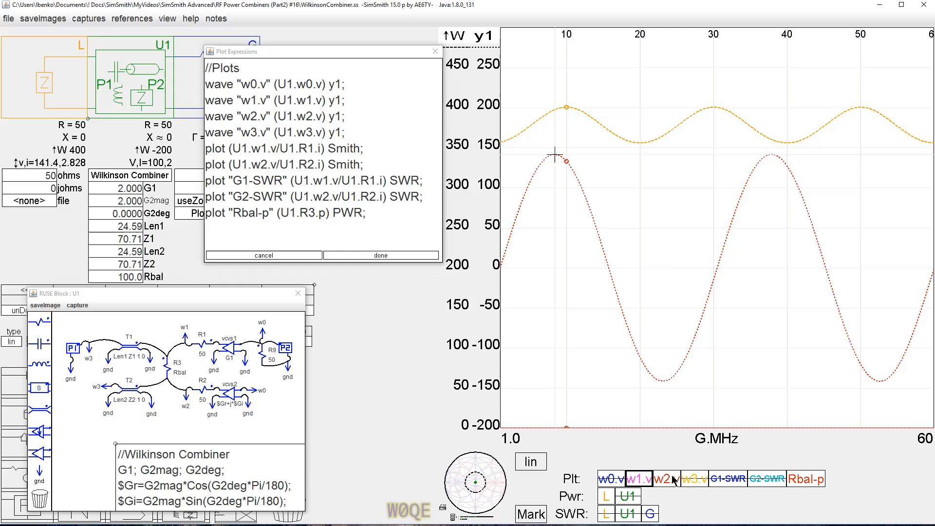
Hide the w1.v and w2.v waveforms and show the G1-SWR and G2-SWR traces again.
click(638, 479)
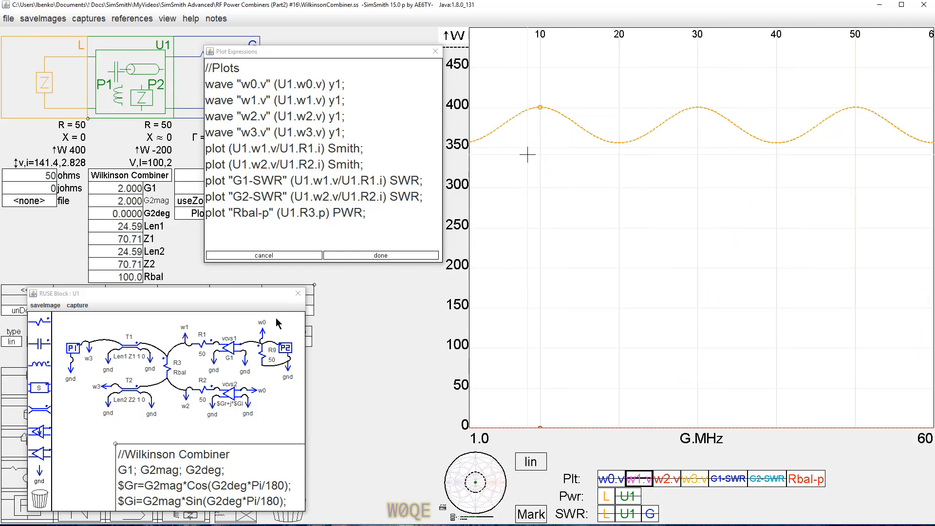
click(734, 479)
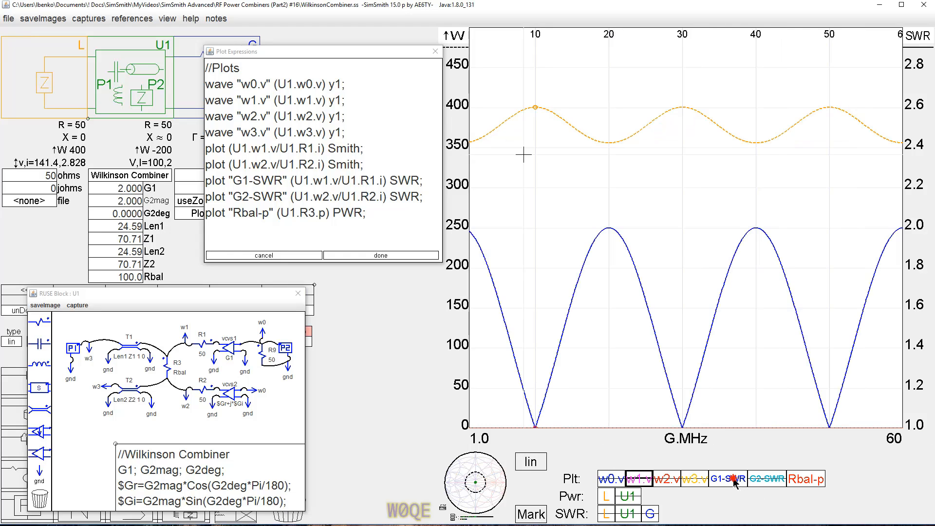
click(767, 480)
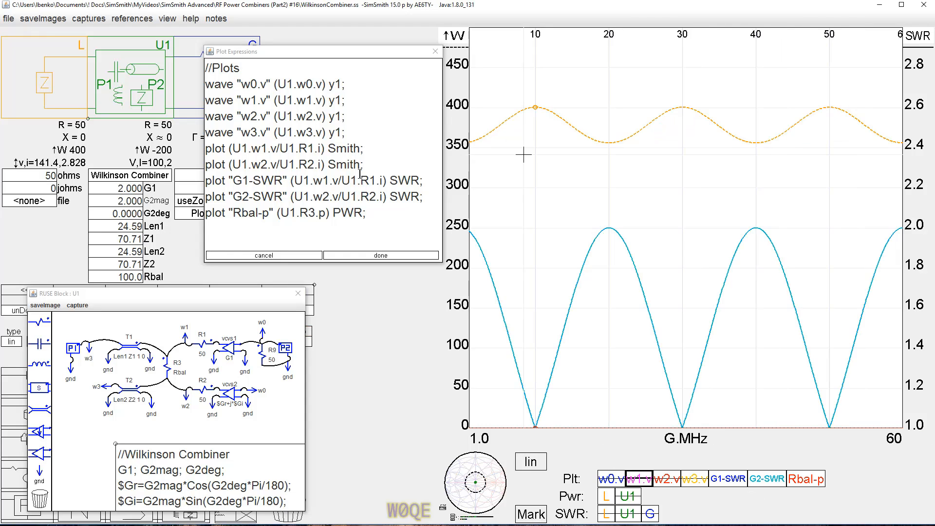
Sweep the load resistance up to about 73 ohms, down to about 28 ohms, and back to about 50 ohms.
click(38, 177)
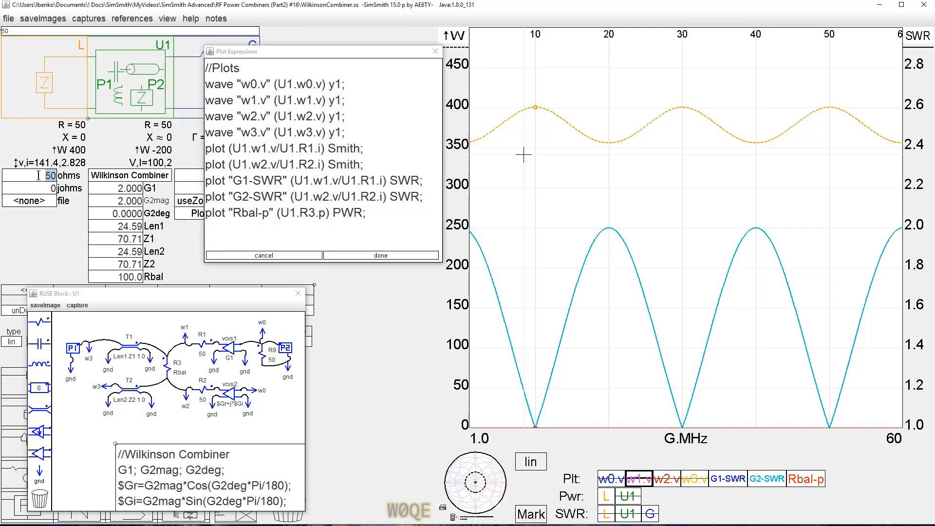
scroll(38, 176, up, 20)
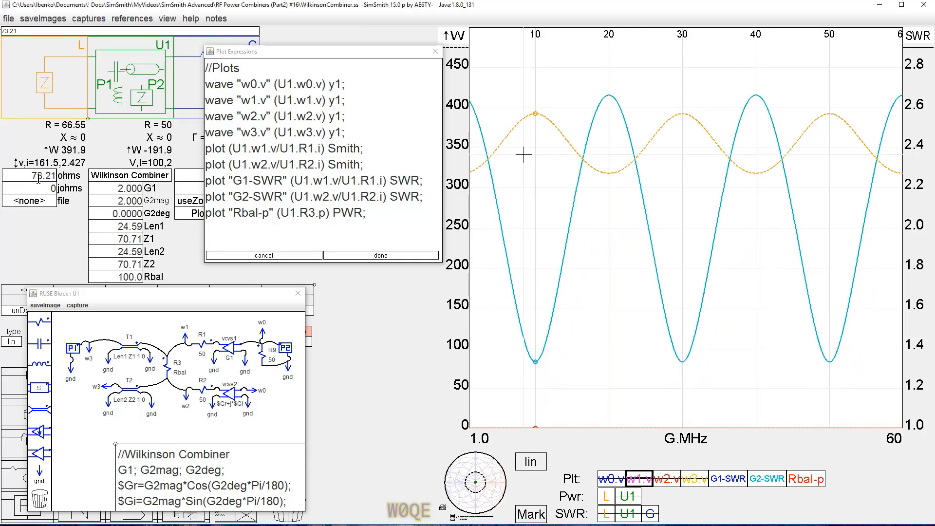
scroll(38, 176, down, 20)
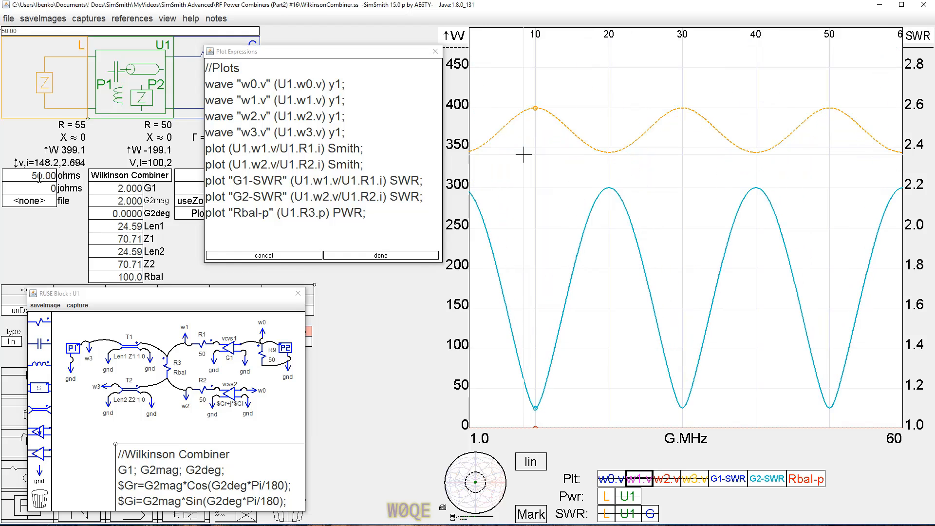
scroll(39, 178, down, 10)
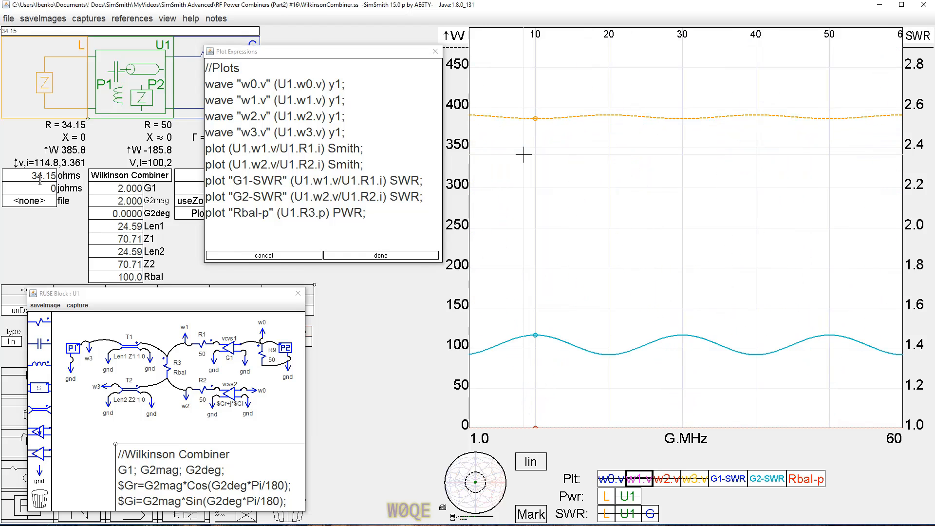
scroll(41, 179, down, 2)
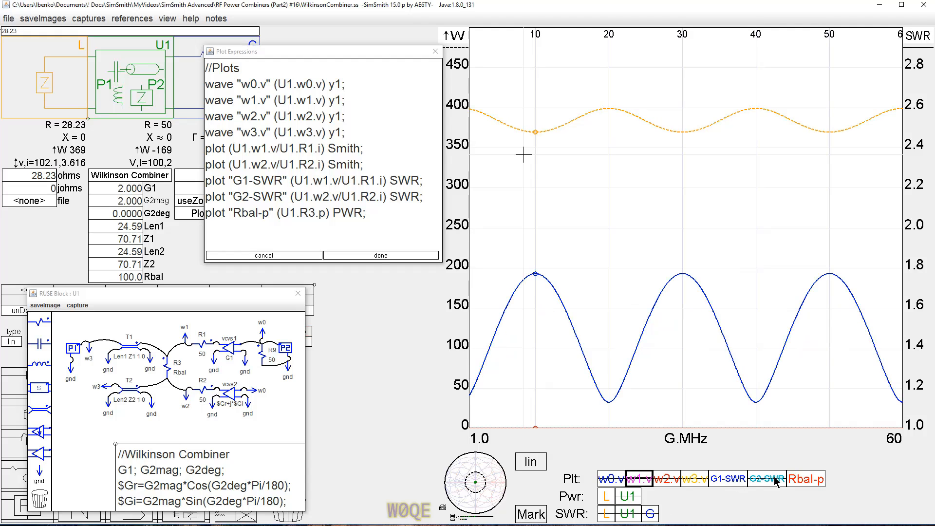
scroll(25, 176, up, 5)
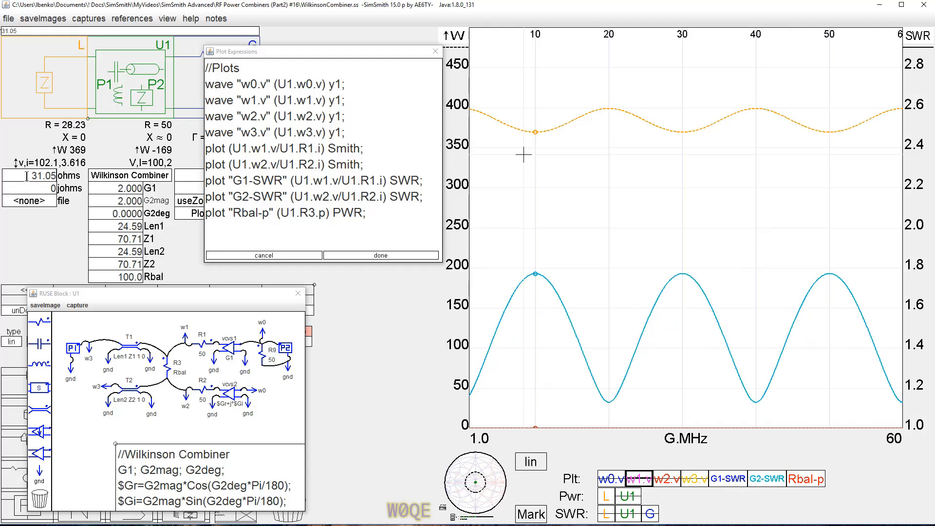
scroll(27, 177, up, 3)
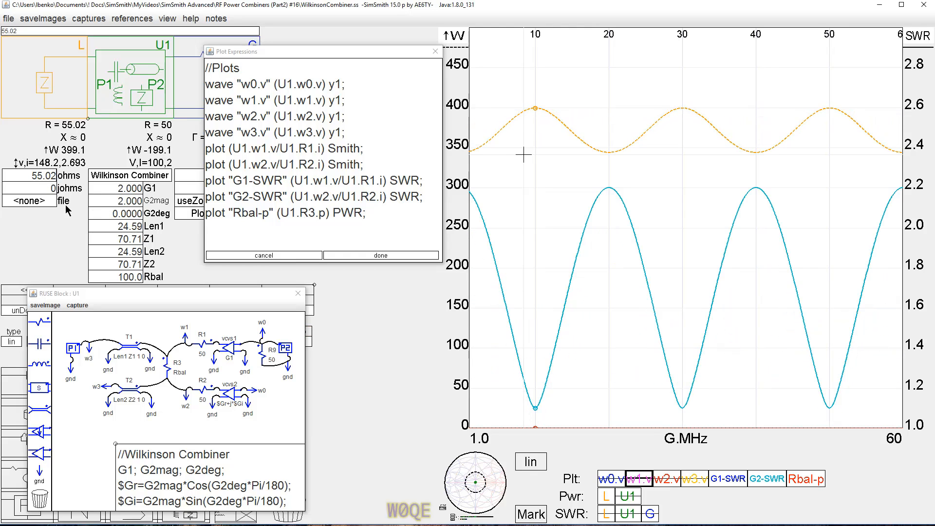
scroll(27, 176, up, 1)
scroll(26, 176, down, 2)
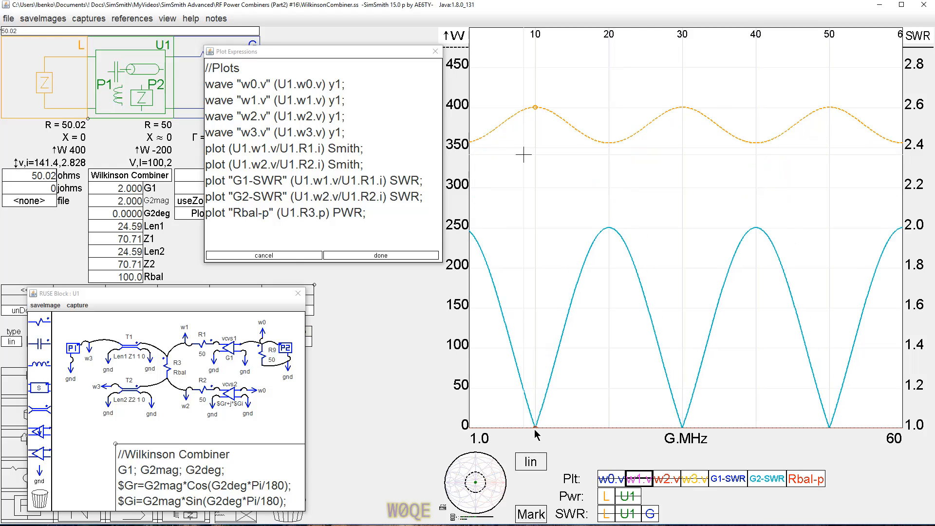
Set the load resistance to 25 ohms.
drag(23, 175, 64, 174)
text(25)
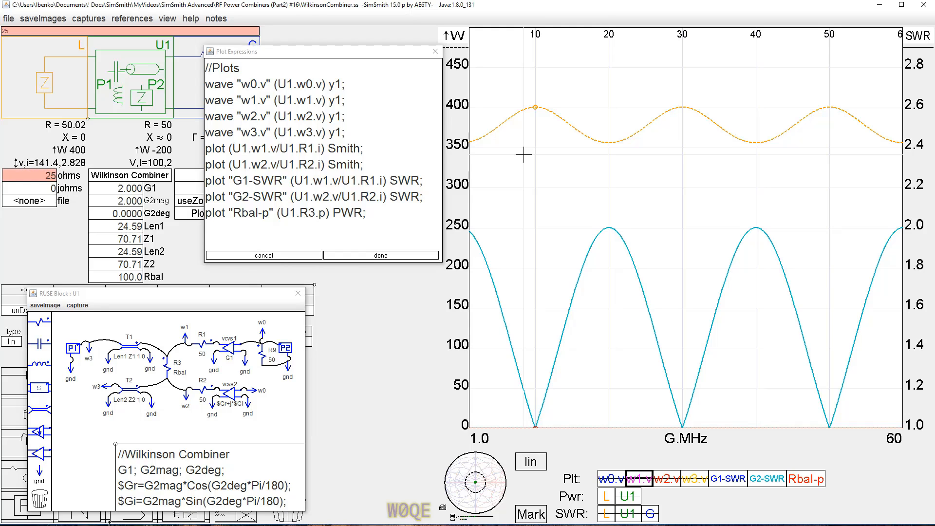
key(Return)
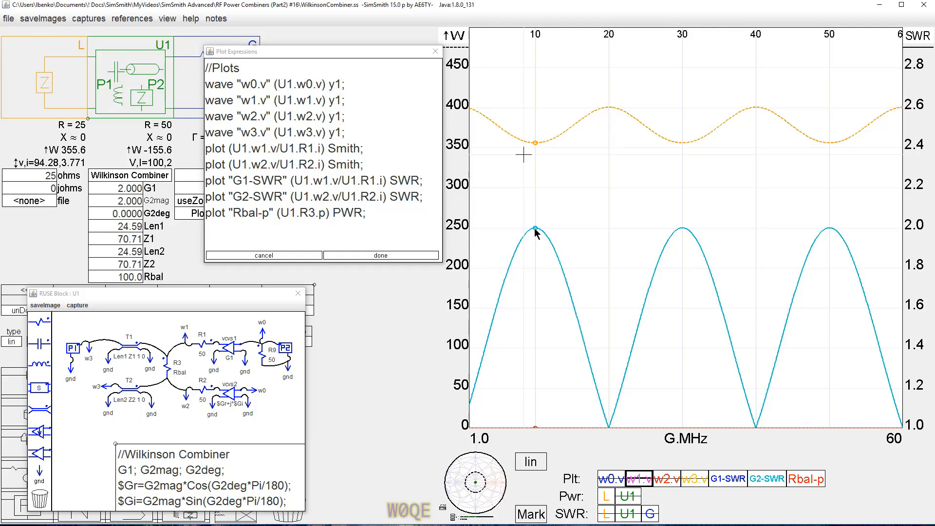
Set the load resistance to 100 ohms, and return it to 50 ohms.
drag(35, 178, 72, 177)
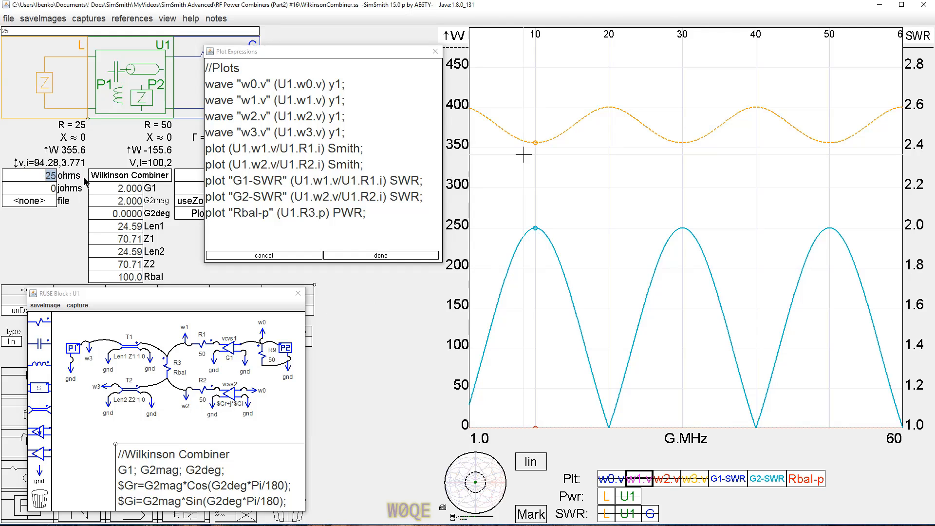
text(100)
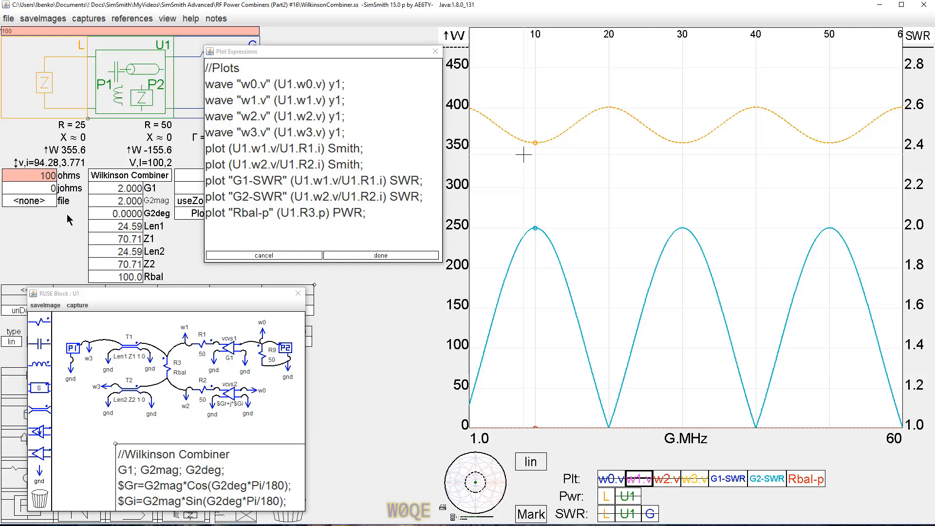
key(Return)
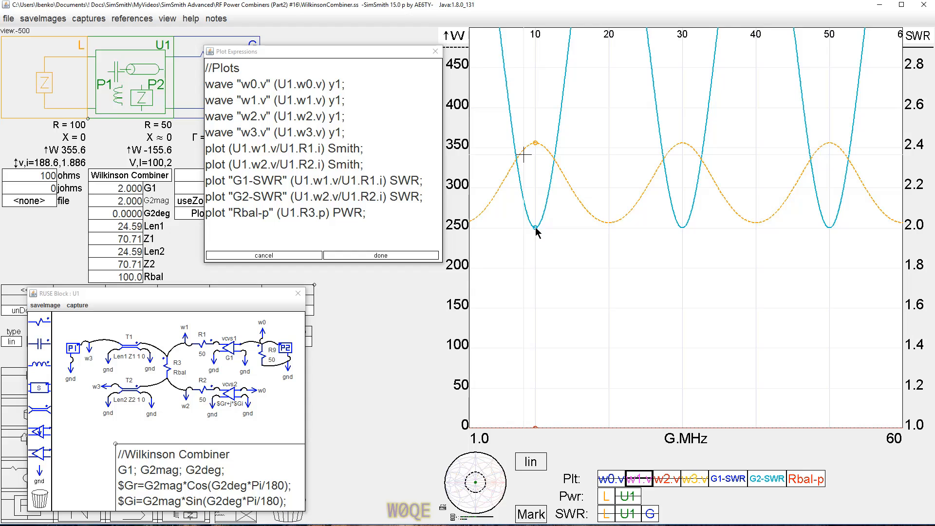
drag(14, 175, 73, 175)
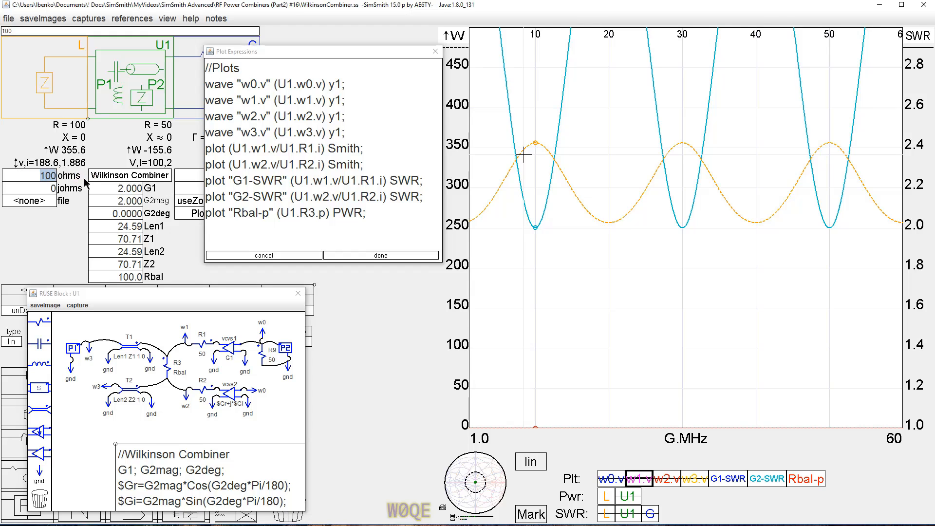
text(50)
key(Return)
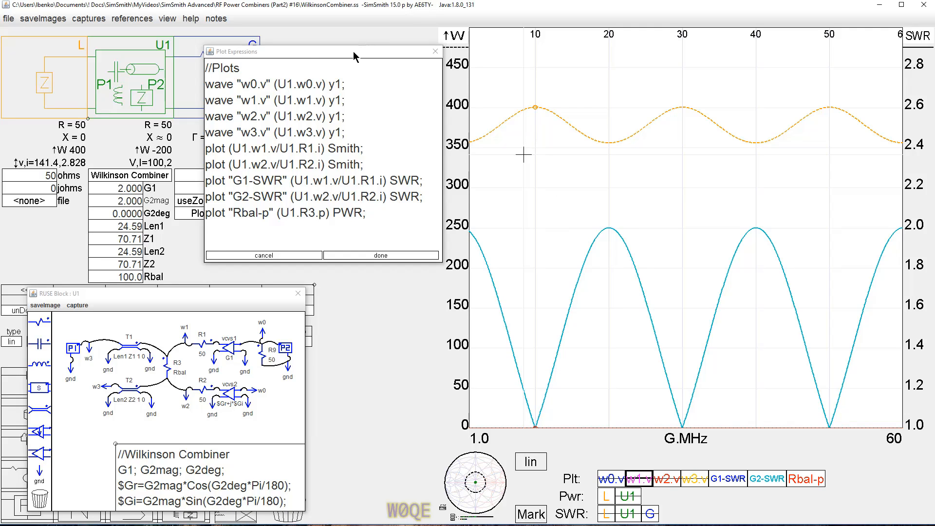
Set the second generator's phase G2deg to 15 degrees, raise it to 20, and read the load power at the peak near 10 MHz.
click(113, 201)
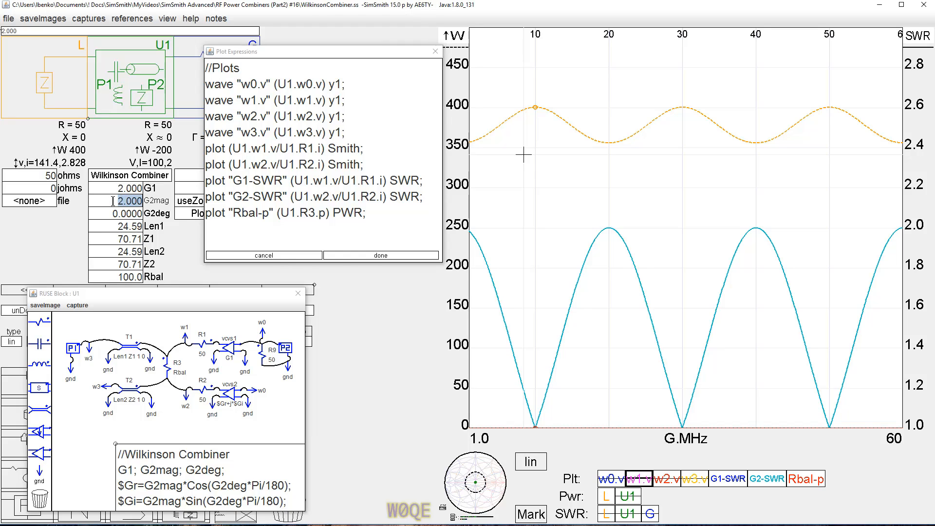
click(112, 217)
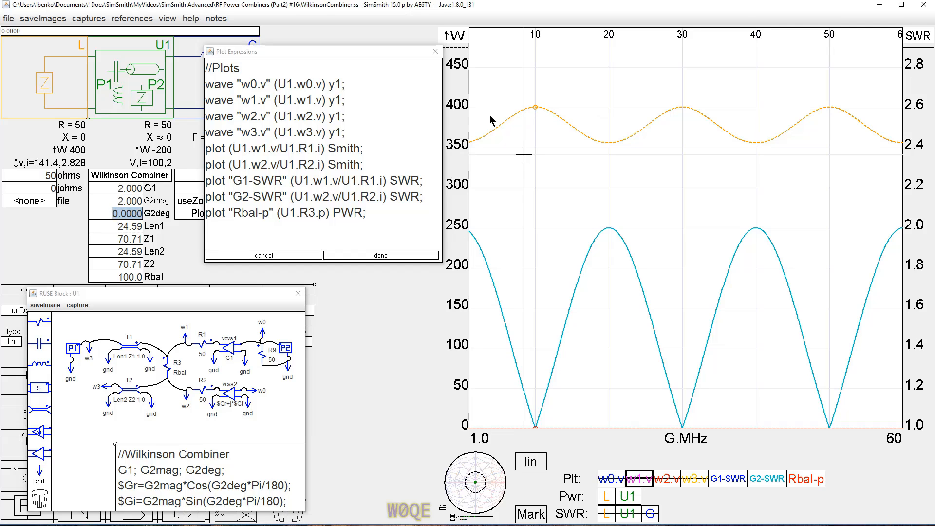
text(15)
key(Return)
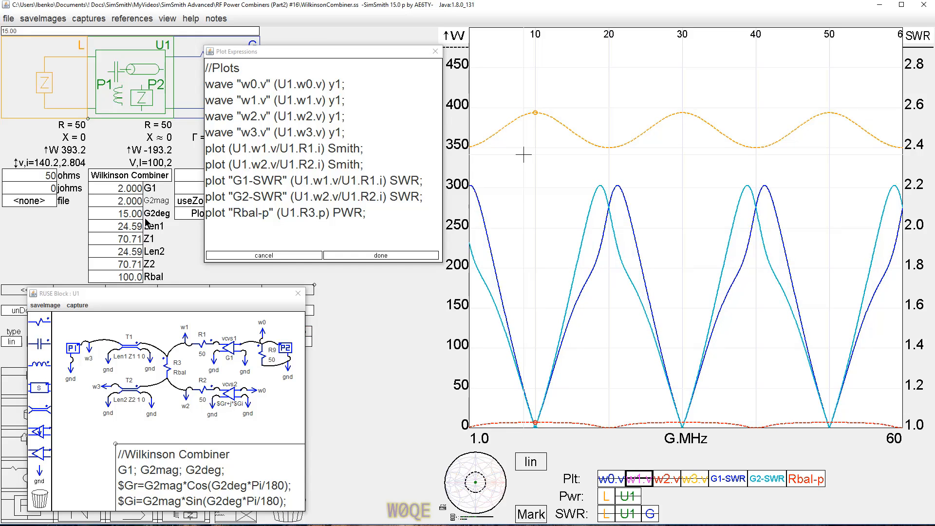
scroll(130, 216, up, 1)
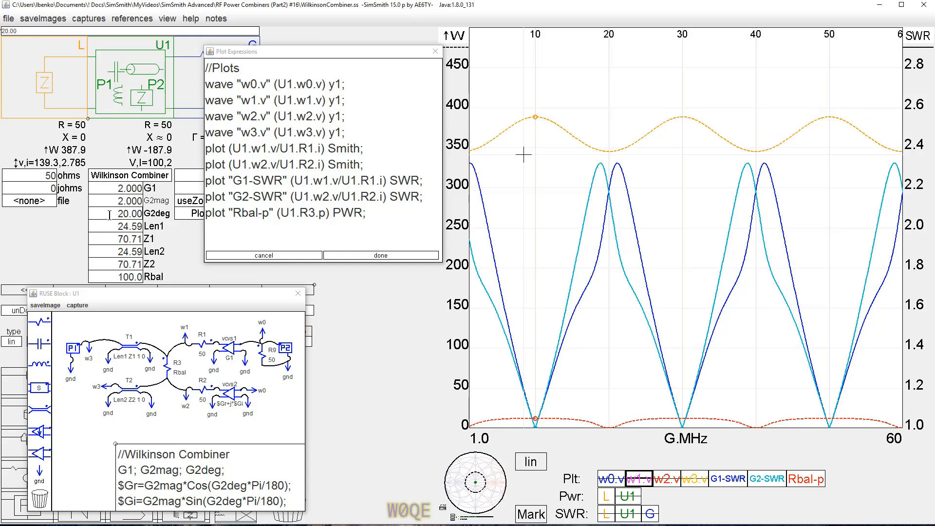
click(535, 118)
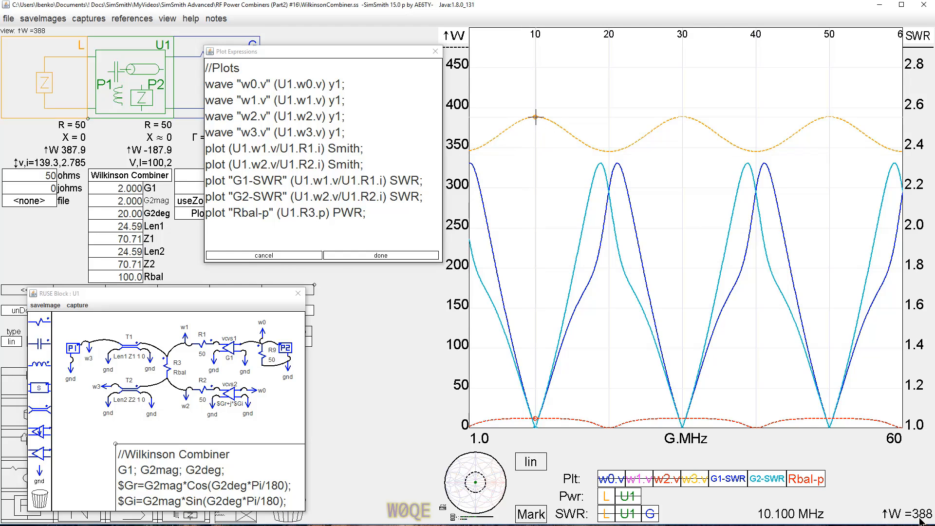
click(590, 261)
Lower the second generator's phase G2deg in steps back to 0 degrees.
click(133, 213)
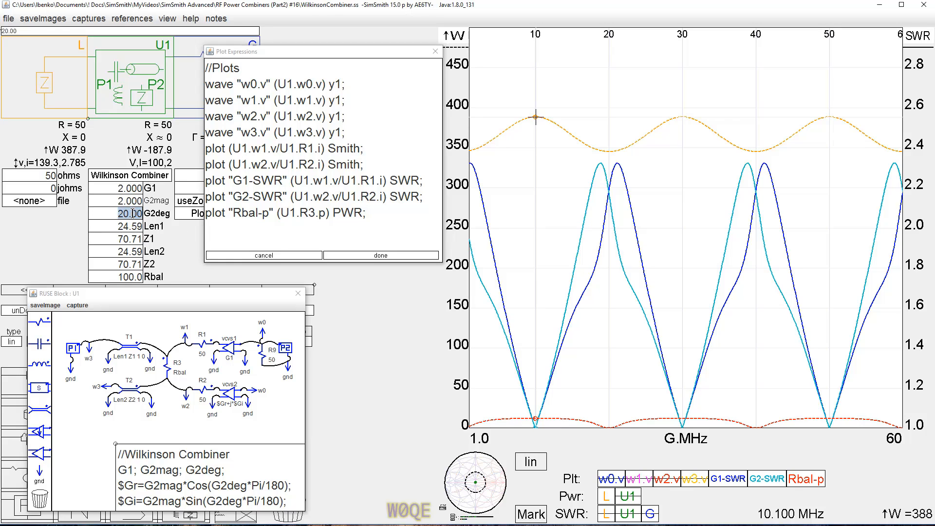
scroll(132, 213, down, 3)
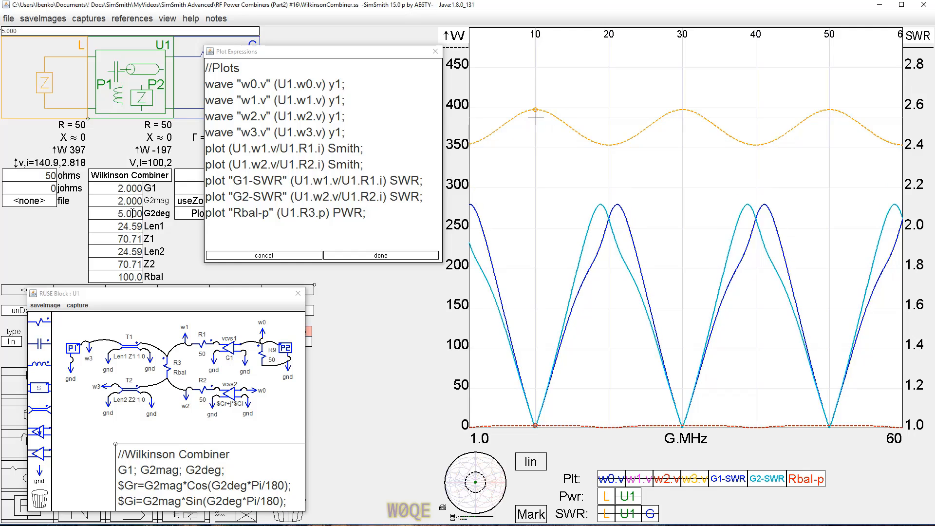
scroll(132, 213, down, 1)
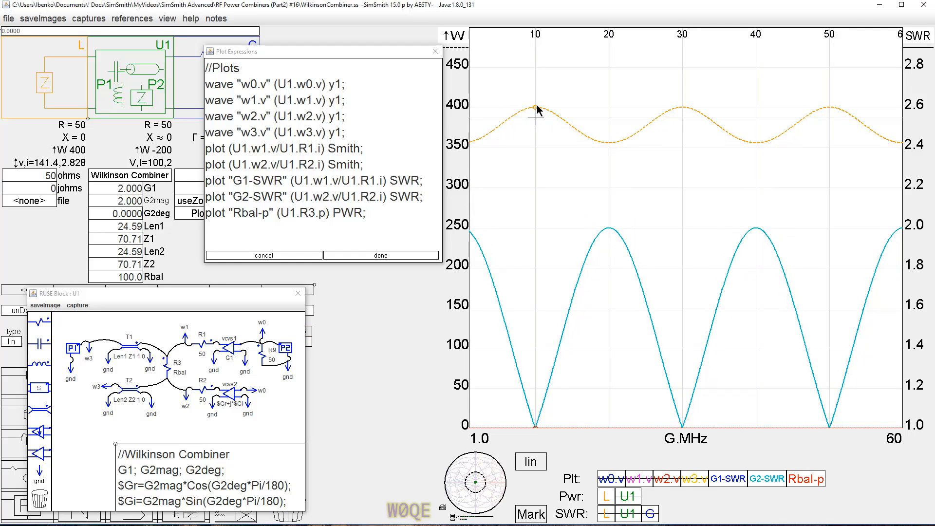
Lower G1 to 1.9, raise G2mag to 2.1, and read the load power at 10 MHz.
click(113, 190)
scroll(113, 189, down, 1)
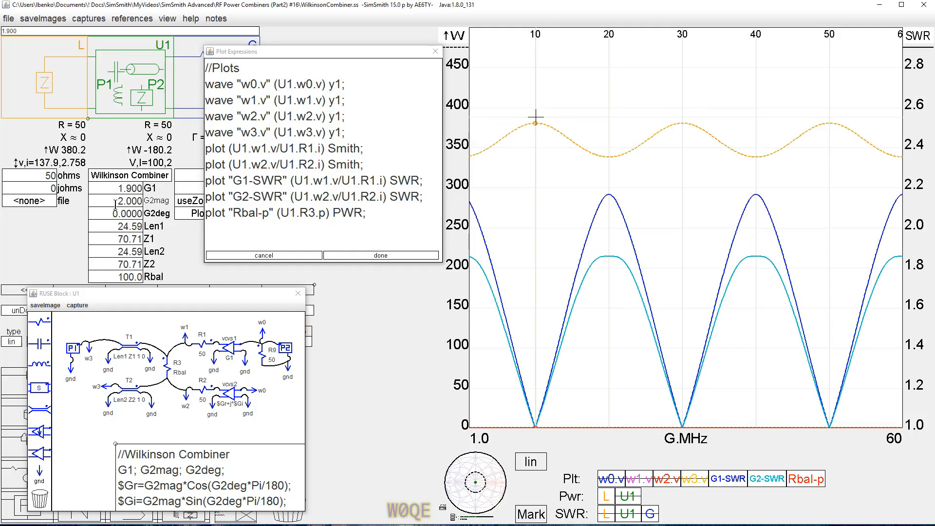
click(115, 203)
scroll(115, 202, up, 1)
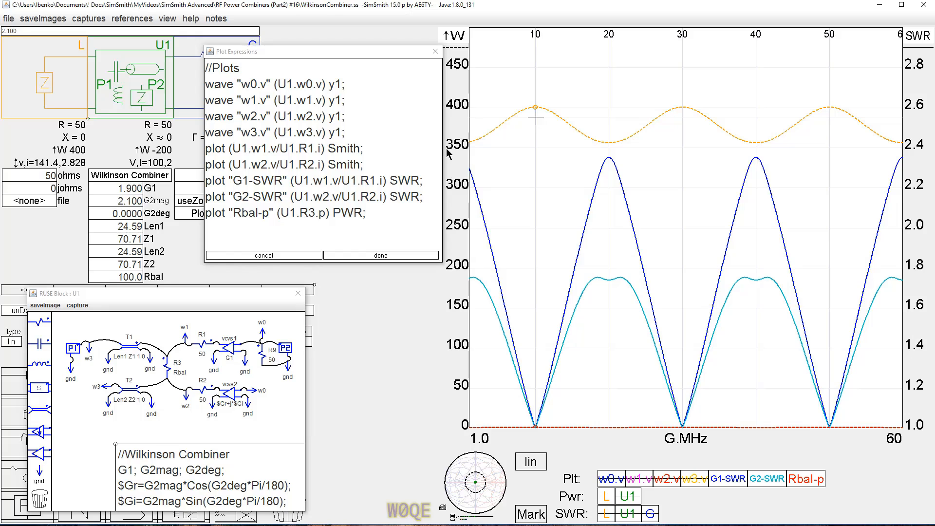
click(536, 108)
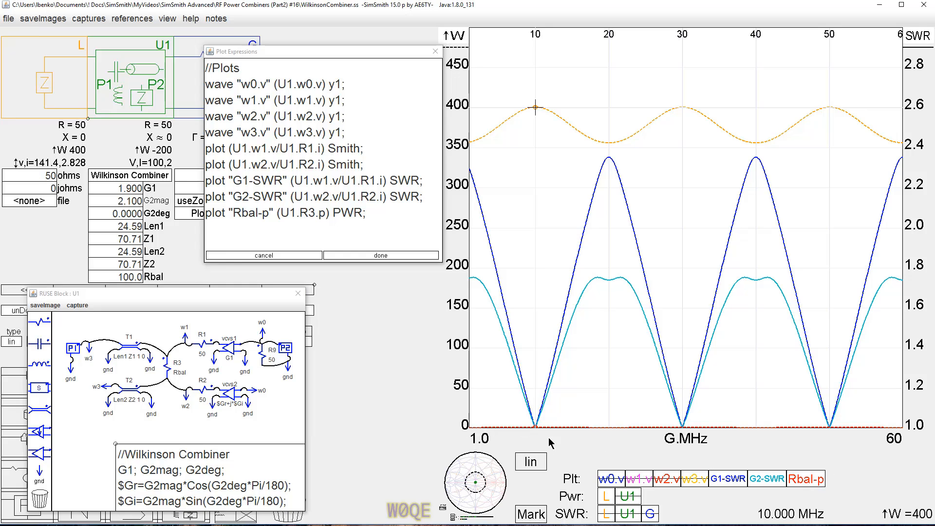
Change G1 to 2.0 and down to 1.8, raise G2mag to 2.2, and read the load power at 10 MHz.
click(111, 190)
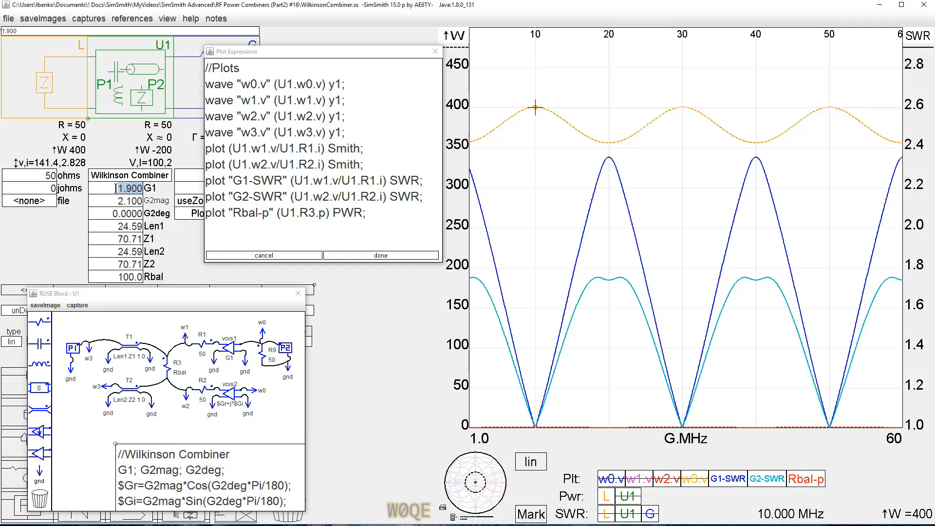
text(2)
key(Return)
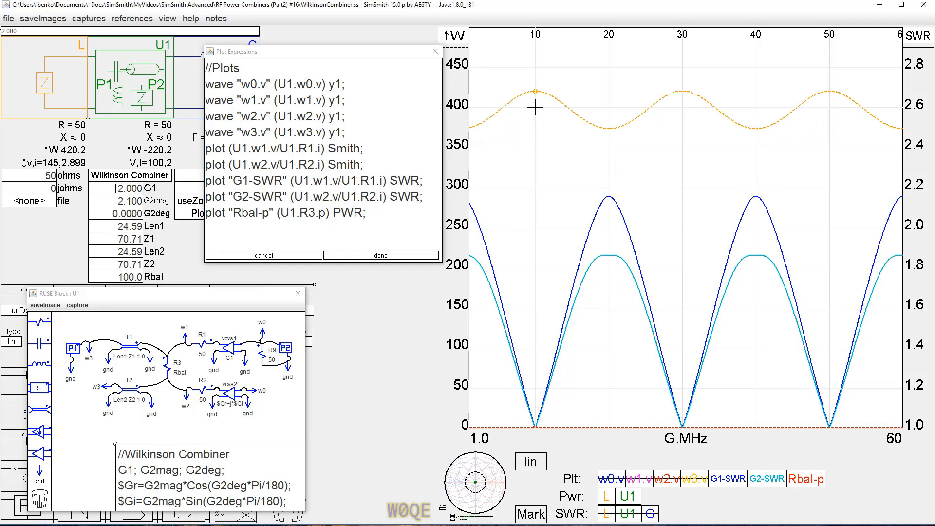
scroll(115, 188, down, 2)
click(113, 200)
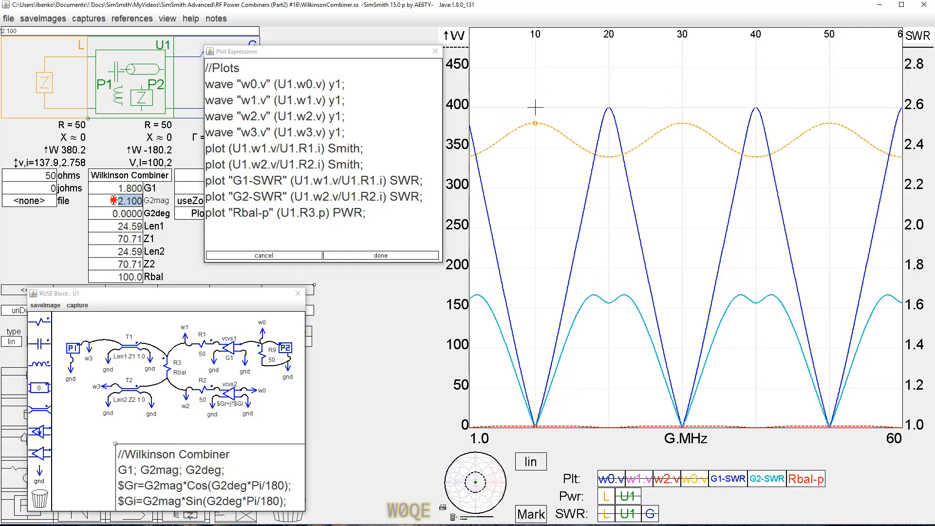
scroll(113, 200, up, 1)
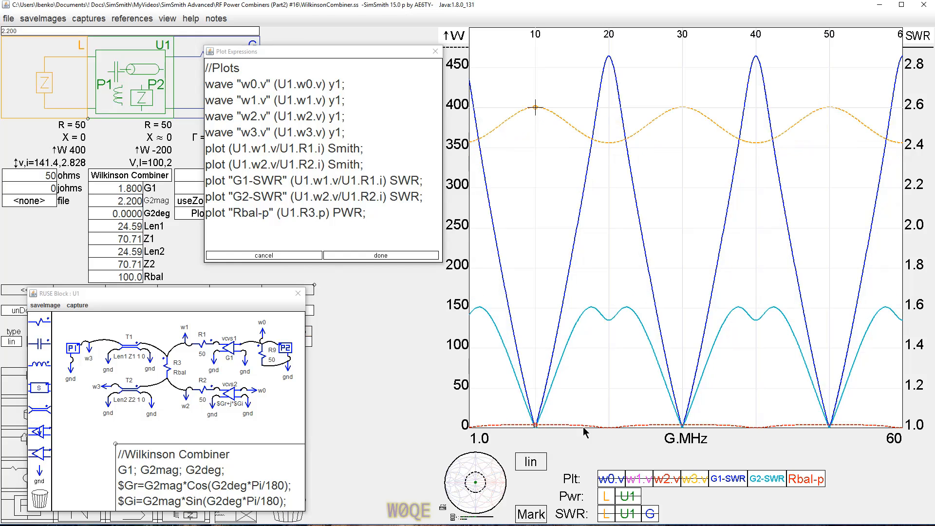
click(535, 108)
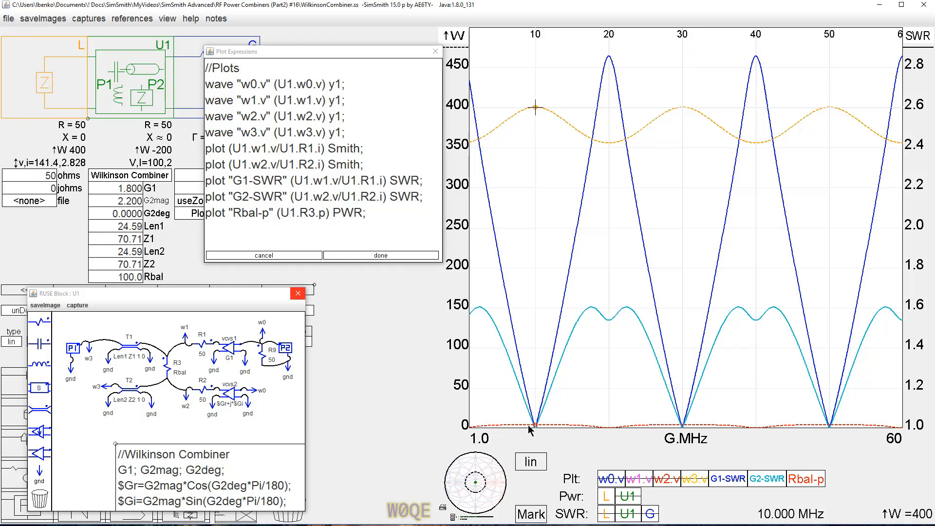
Enlarge the Rbal-p trace by rescaling the power axis to start at 0 and reach about 45 W, with frequencies from 2.1 to 45 MHz.
drag(470, 426, 468, 385)
scroll(460, 368, up, 3)
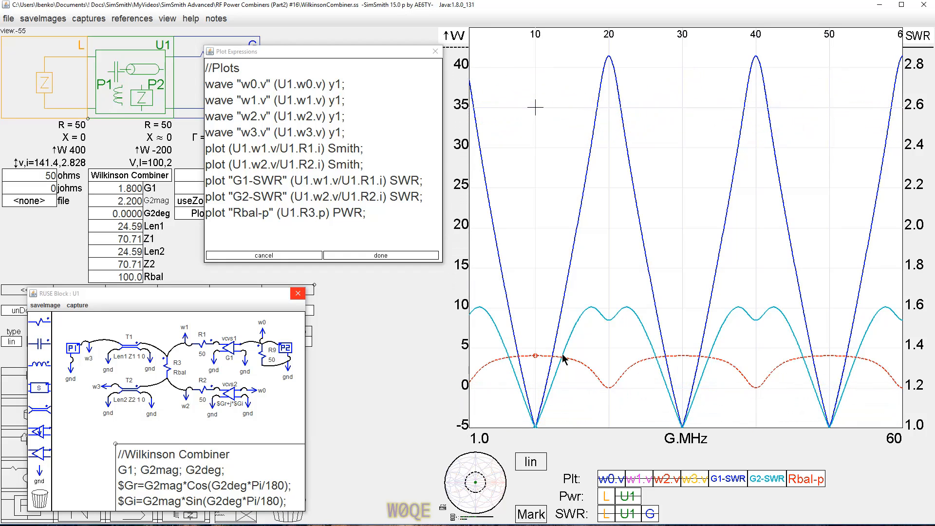
scroll(516, 359, up, 2)
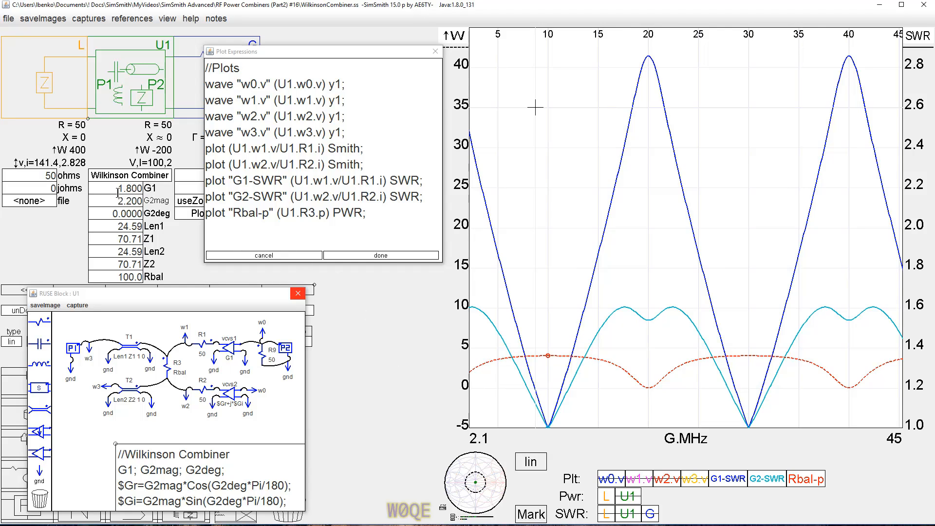
drag(469, 394, 462, 433)
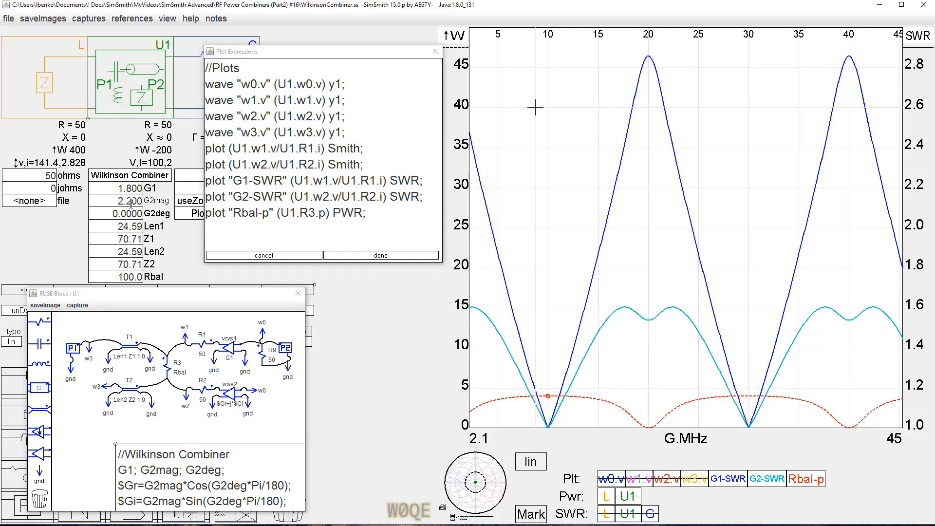
Set G1 to 1.7 to unbalance the generators further.
click(107, 189)
text(1.7)
key(Return)
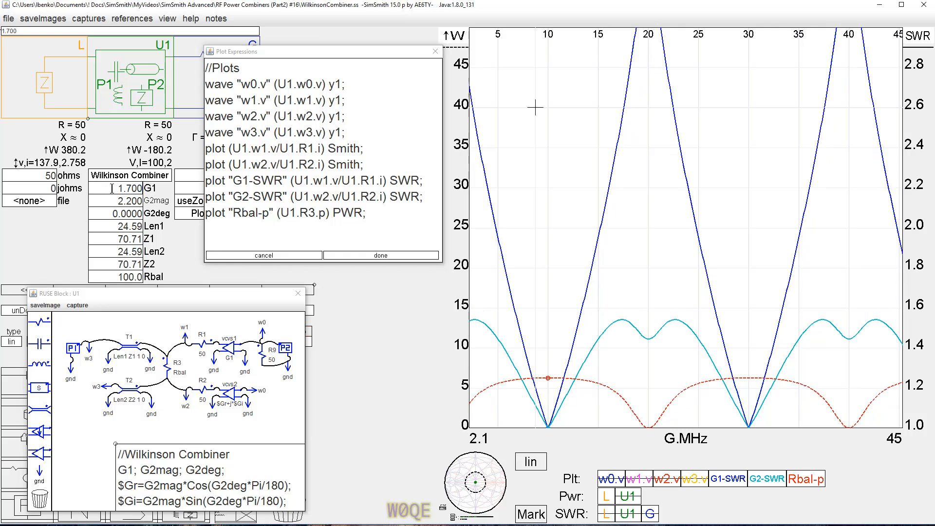
Restore G1 and G2mag to 2.0 and rescale the power axis to reach about 450 W.
scroll(112, 189, up, 3)
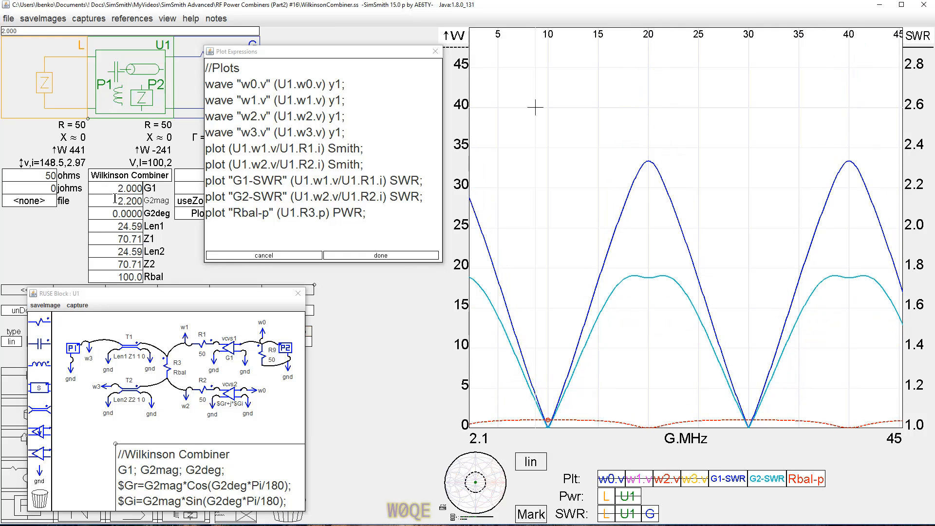
click(113, 199)
scroll(113, 201, down, 2)
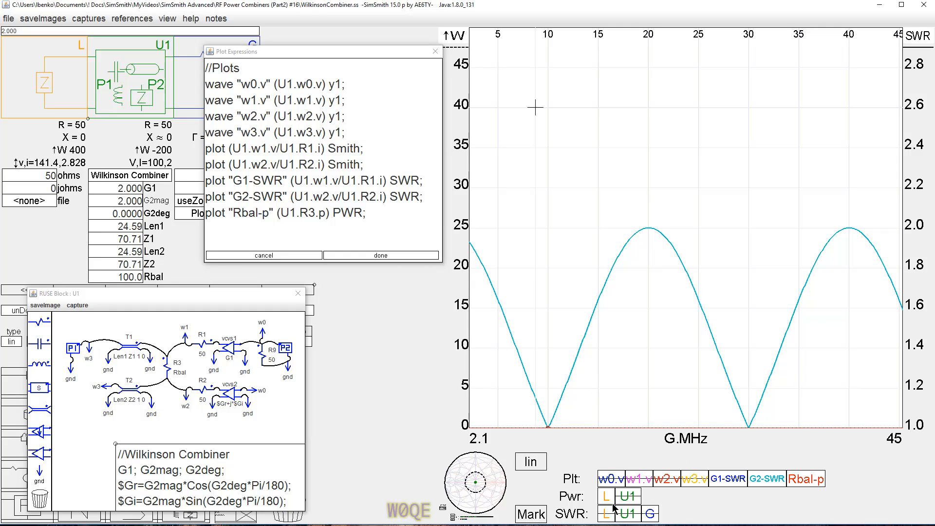
scroll(456, 232, down, 4)
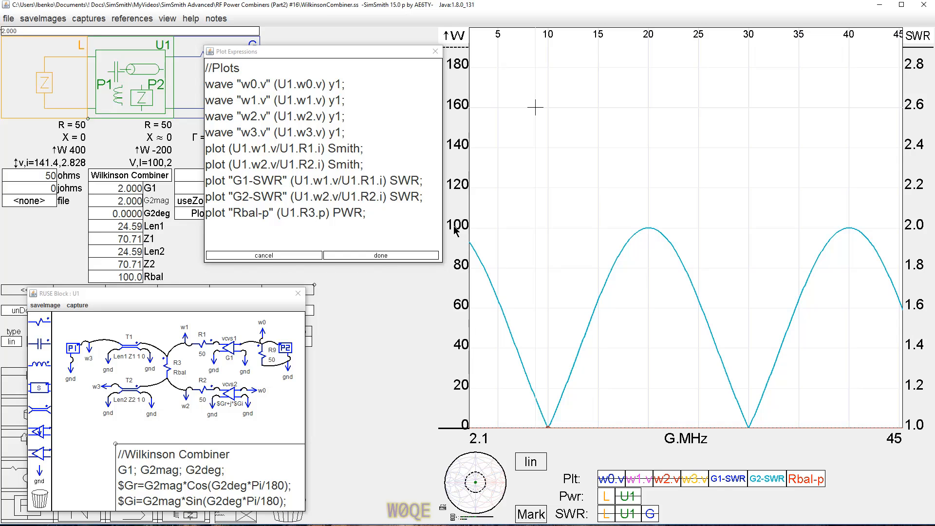
scroll(455, 231, down, 2)
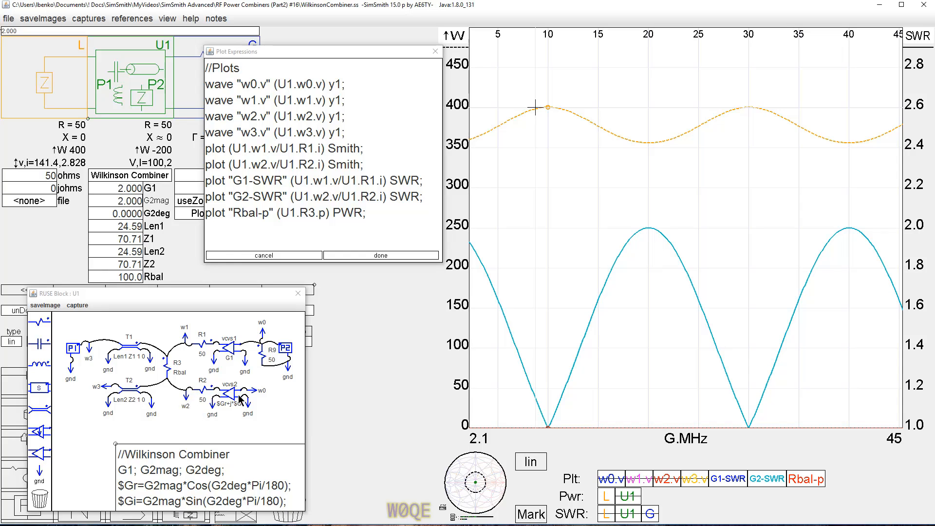
Disconnect resistor R2 from the combiner's w2 node in the U1 schematic, and show the w2.v waveform.
click(193, 388)
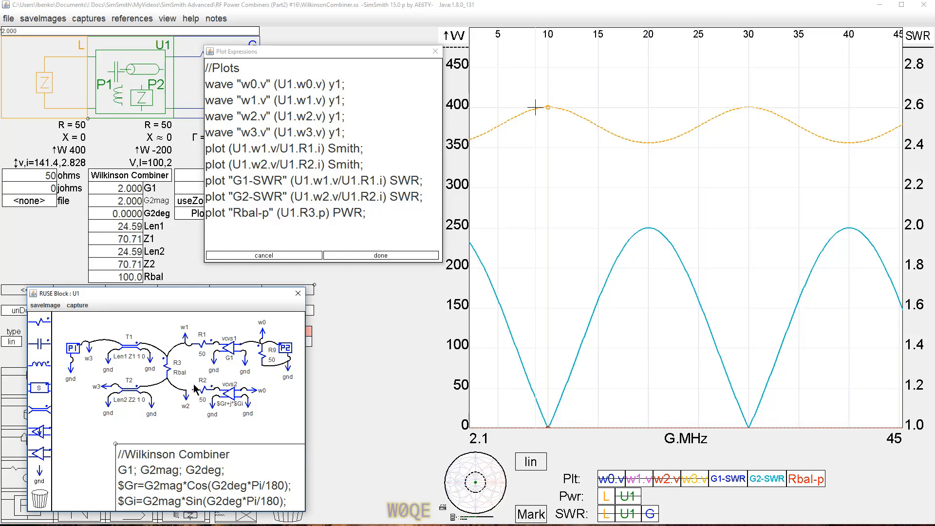
drag(192, 387, 200, 408)
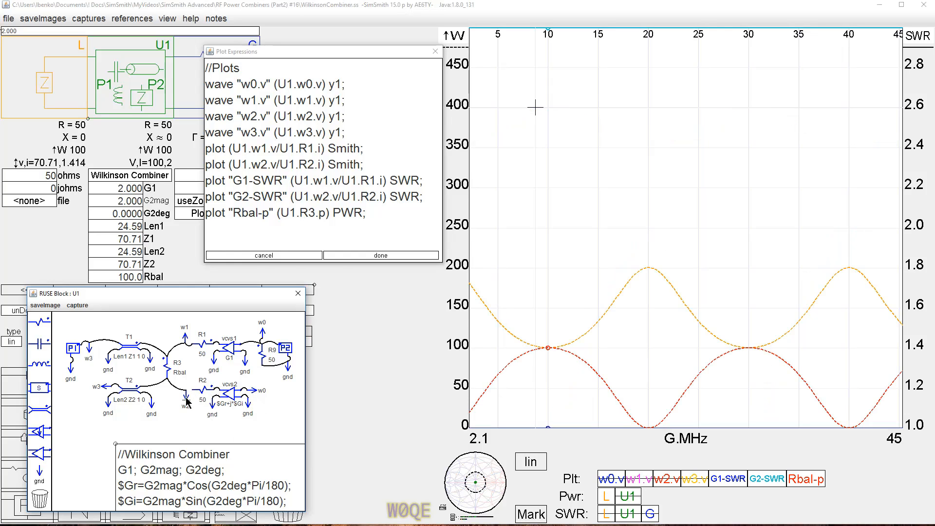
click(674, 479)
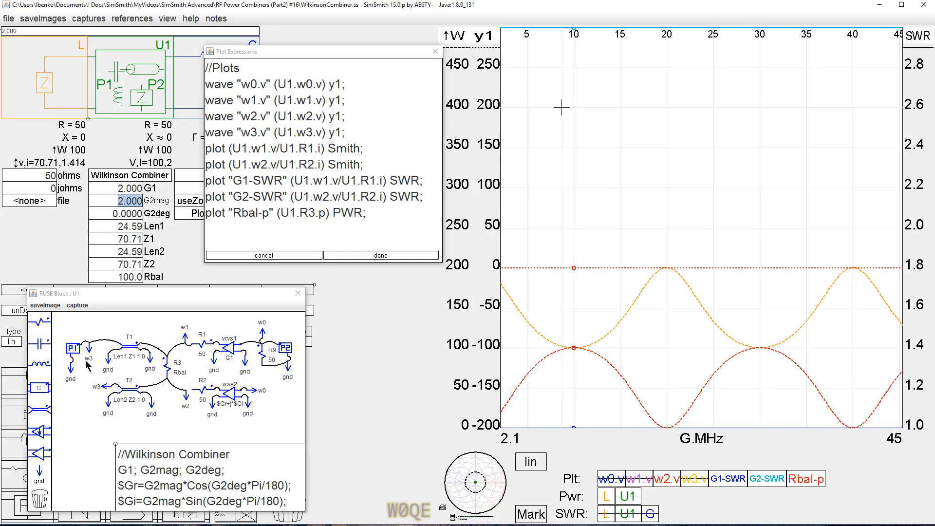
Sweep the load resistance up to about 67 ohms, down to about 34 ohms, and back up past 50 ohms.
double_click(44, 174)
text(66.55)
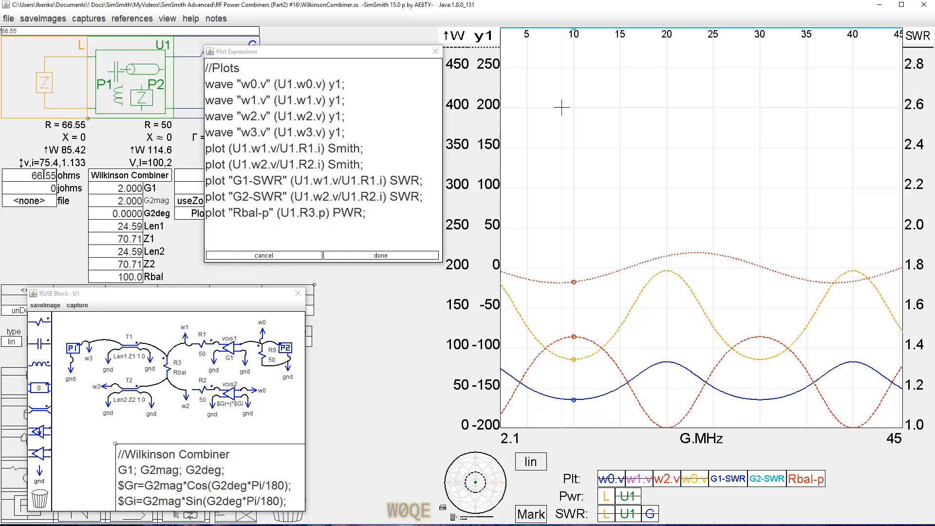
scroll(44, 174, down, 15)
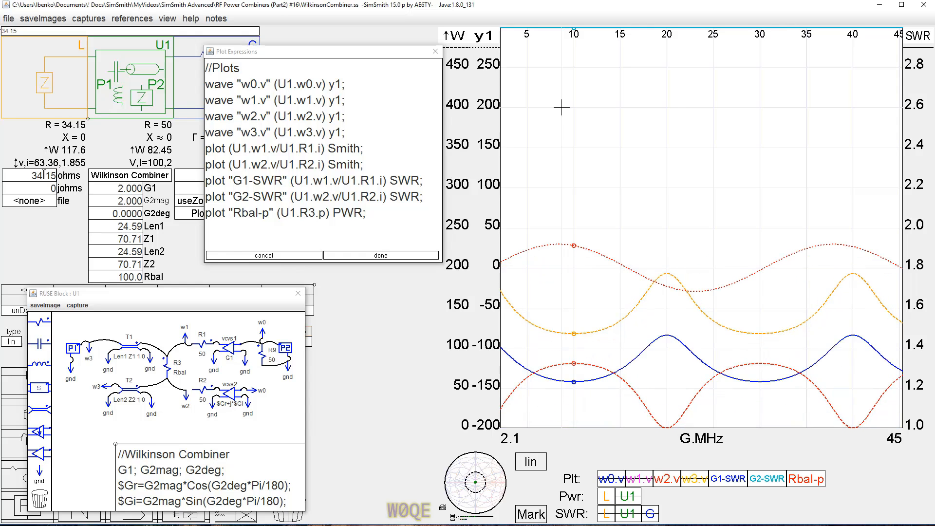
scroll(44, 175, up, 10)
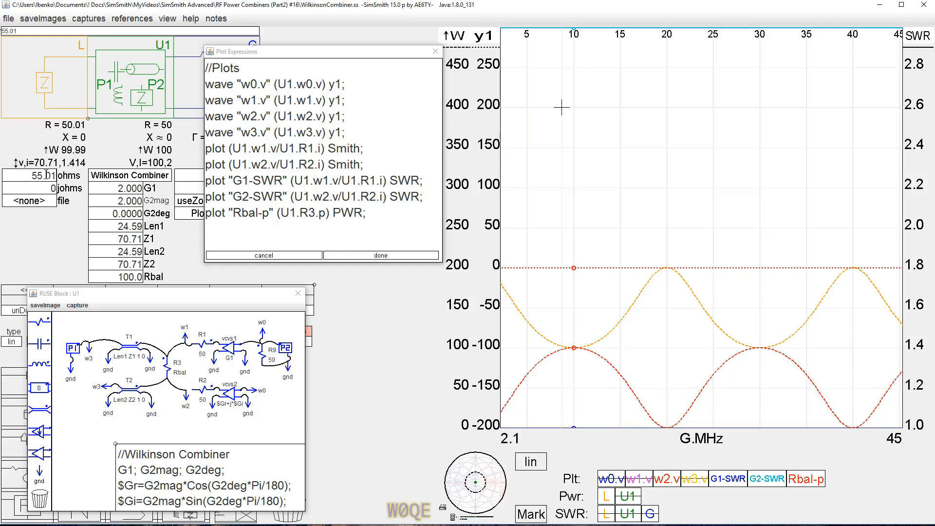
Return the load resistance to 50.01 ohms and reconnect R2 to the combiner's w2 node in the U1 schematic.
scroll(44, 177, down, 5)
click(194, 391)
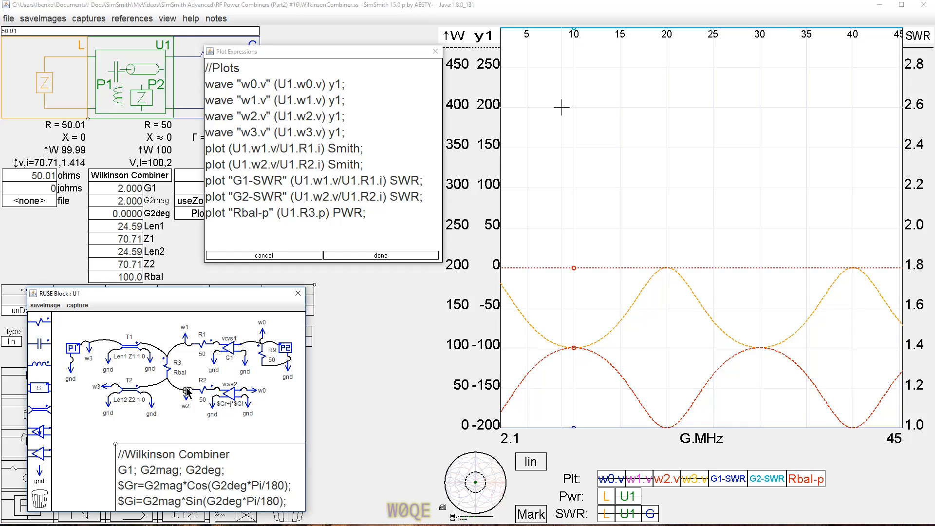
mouse_move(187, 392)
mouse_down()
mouse_move(202, 424)
mouse_move(193, 402)
mouse_up()
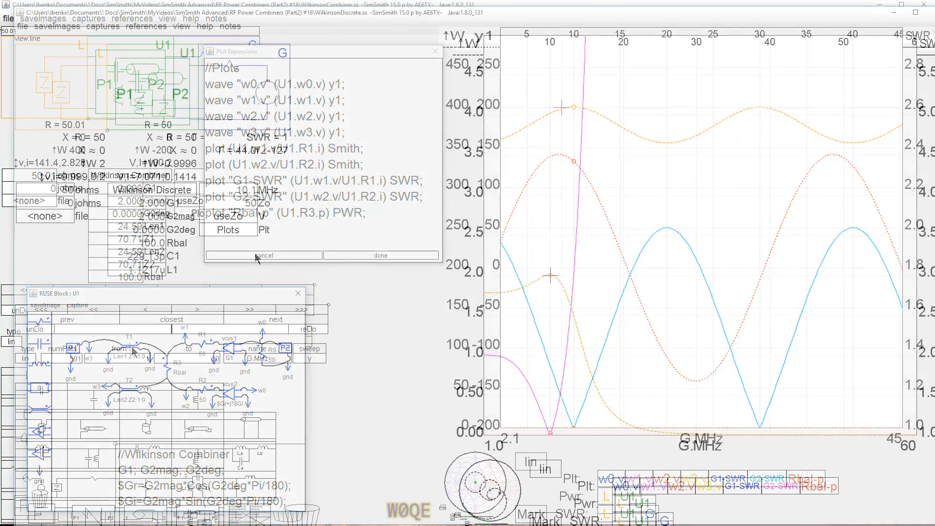
View the discrete combiner's U1 schematic, close it, and move the WilkinsonDiscrete.ss window clear of the WilkinsonCombiner.ss plot.
click(152, 191)
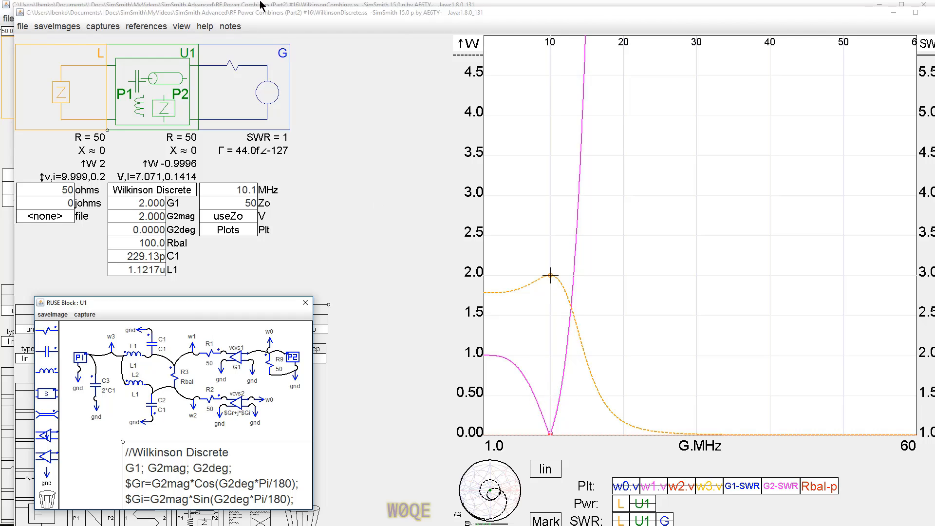
drag(289, 20, 118, 145)
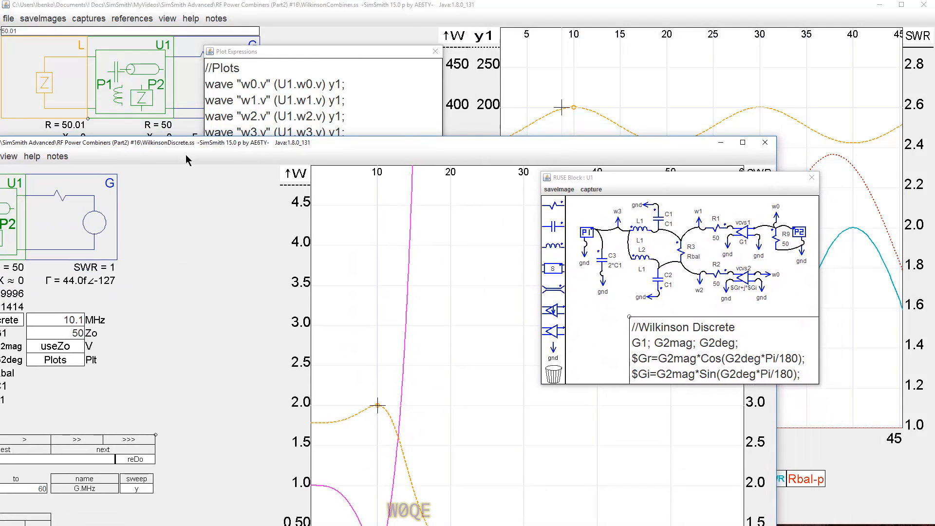
click(811, 177)
drag(587, 147, 739, 478)
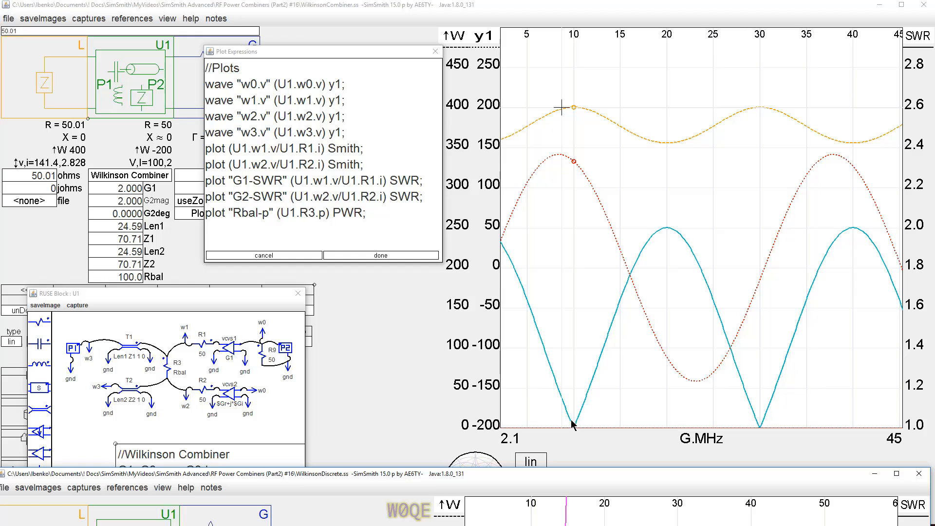
Close the combiner's U1 schematic and plot expressions windows, and extend the G.MHz sweep's upper limit to 100.
click(298, 293)
click(436, 51)
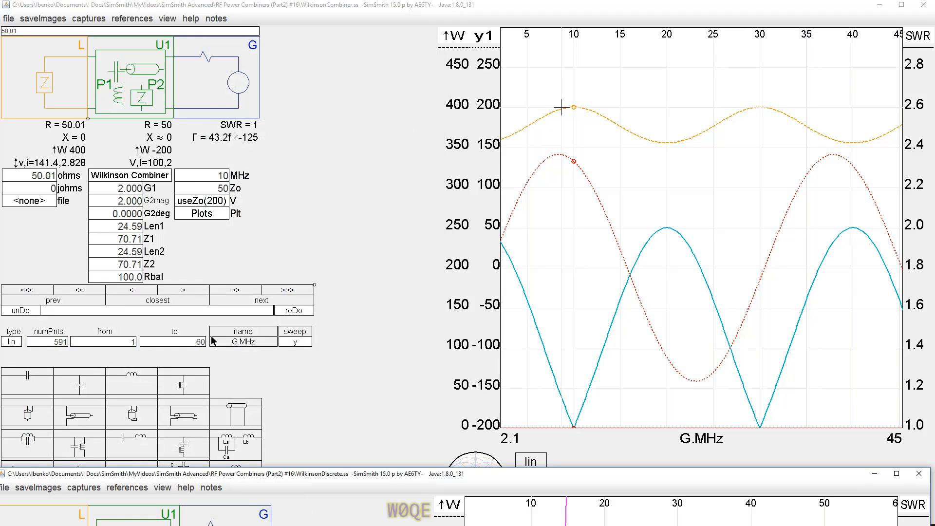
click(190, 340)
text(100)
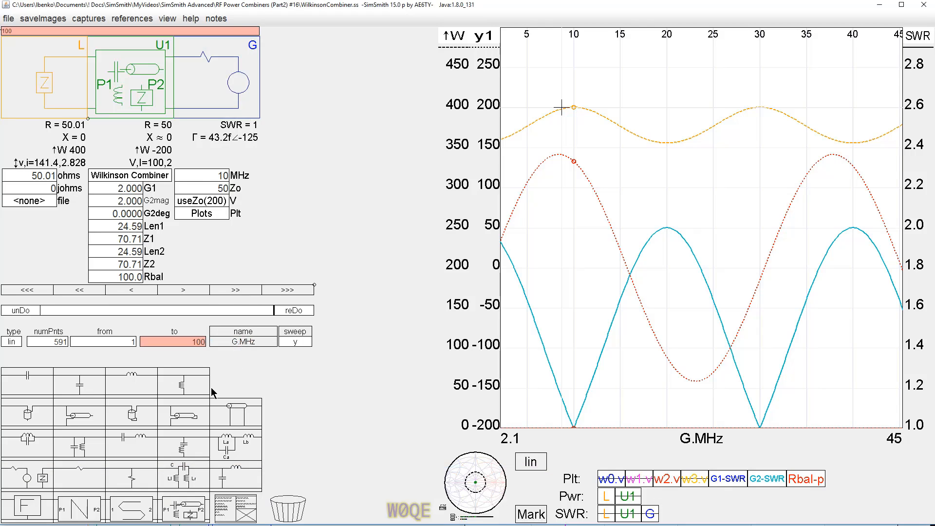
key(Return)
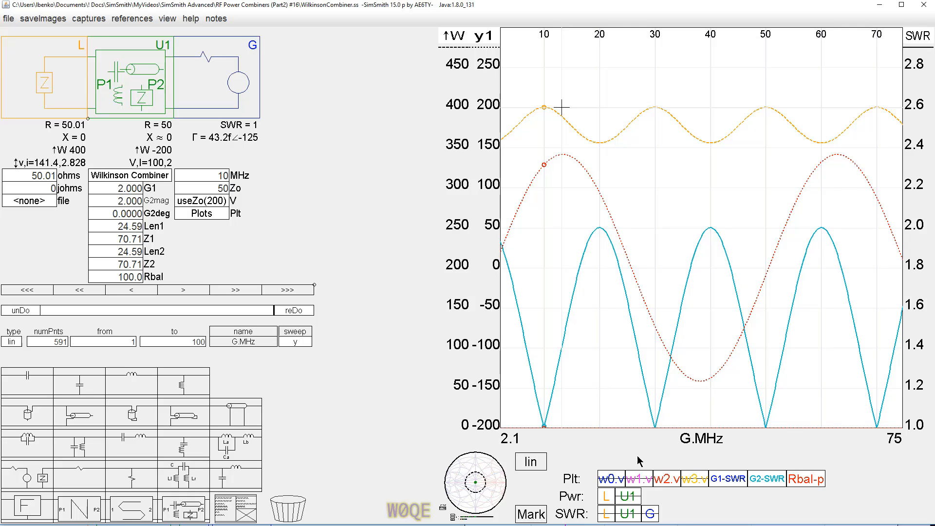
Hide the w2.v waveform and the G1-SWR trace on the combiner's sweep plot.
click(674, 482)
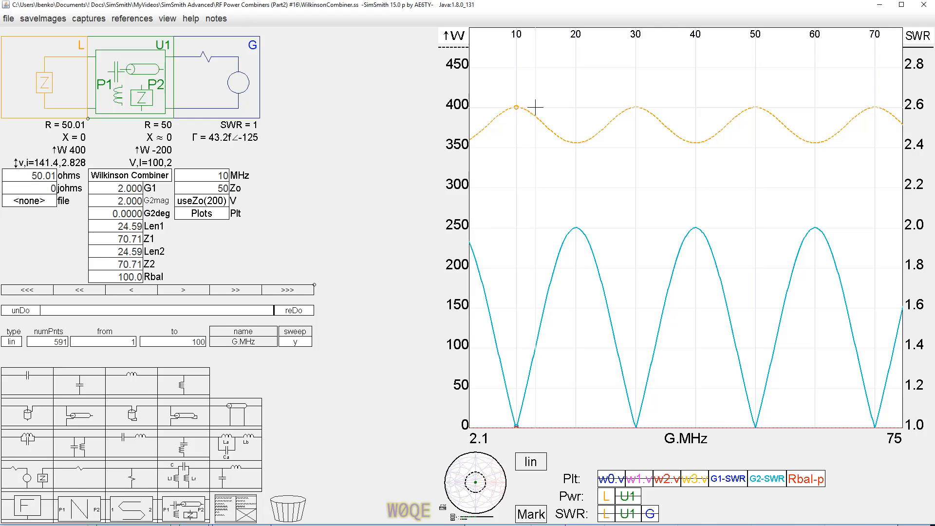
key(alt+Tab)
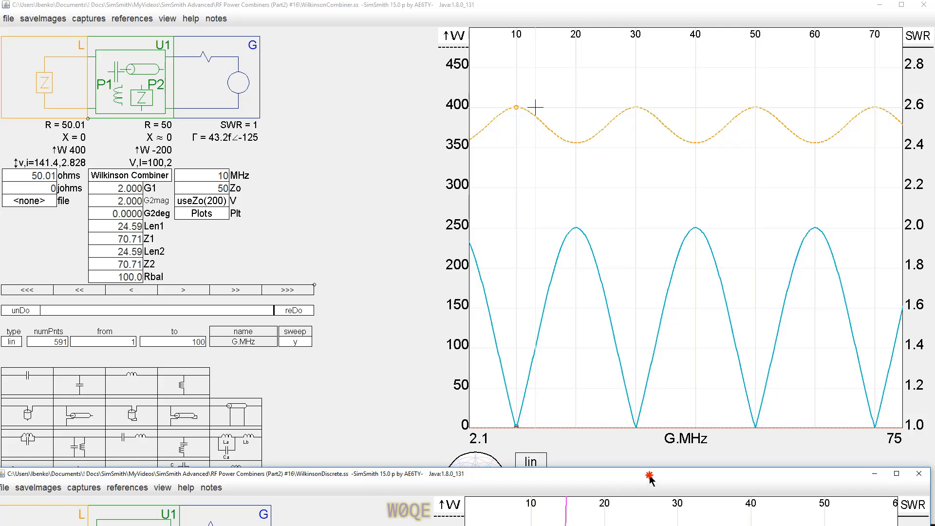
drag(649, 474, 201, 19)
click(736, 478)
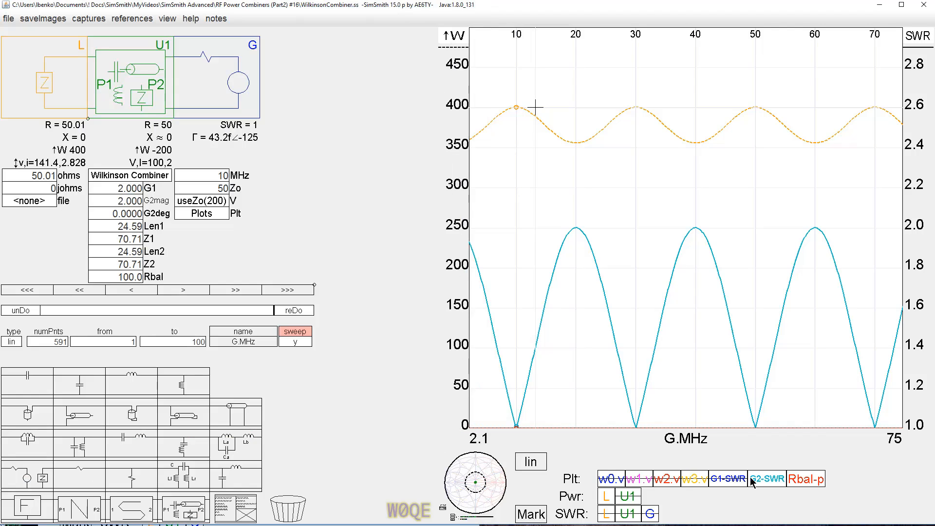
Uncover the WilkinsonDiscrete.ss window and open its U1 schematic clear of the sweep plot for inspection.
double_click(373, 5)
drag(335, 21, 316, 35)
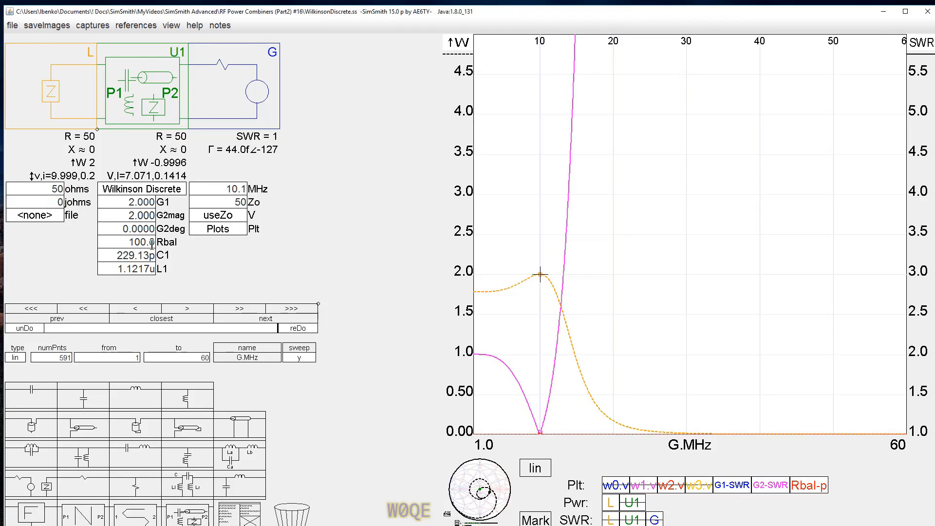
click(160, 190)
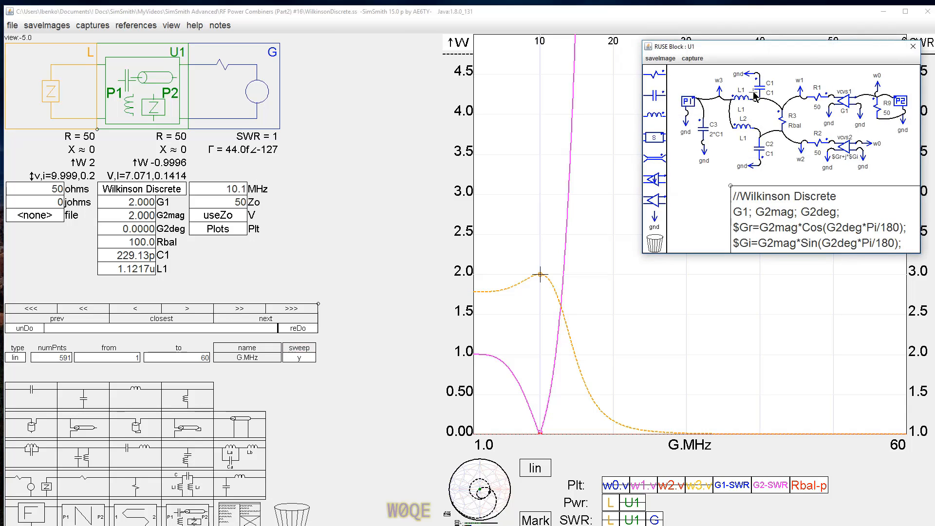
drag(776, 51, 171, 310)
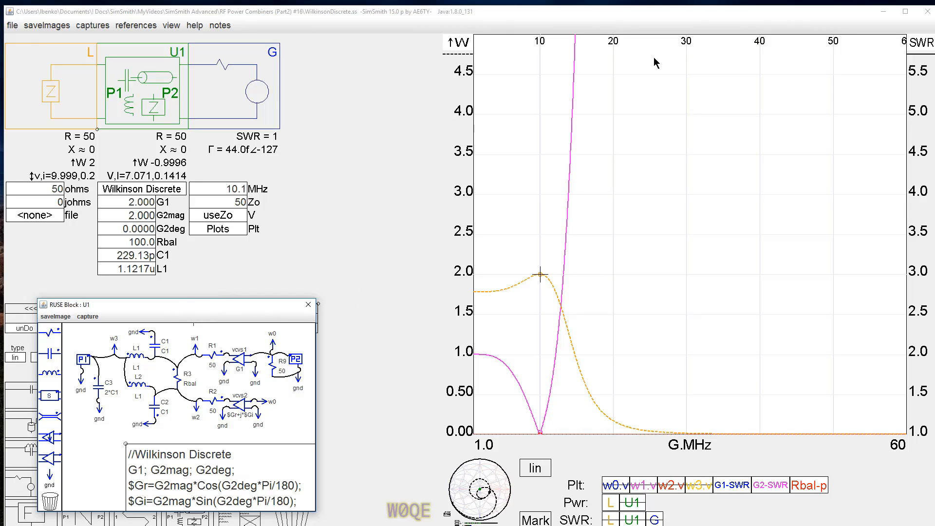
Close the discrete combiner's schematic and its window, and maximize the WilkinsonCombiner.ss window.
click(307, 306)
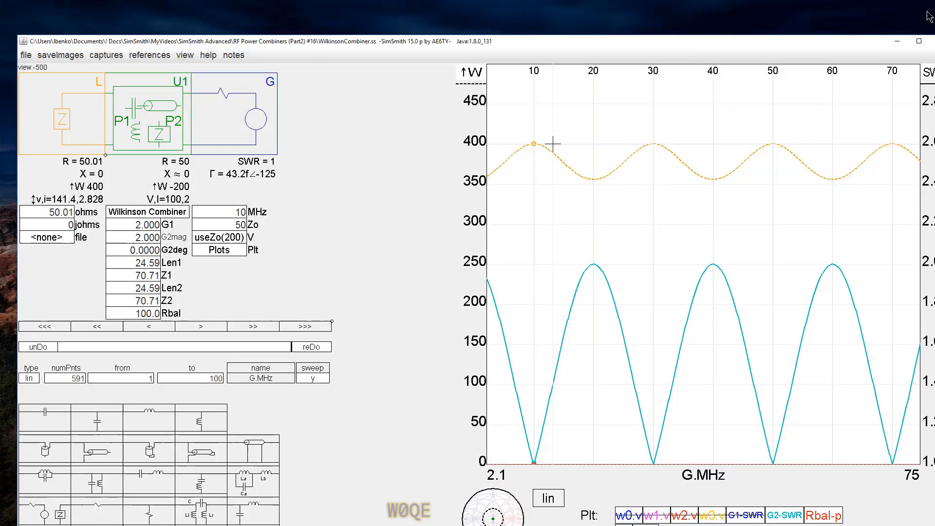
click(929, 11)
double_click(839, 43)
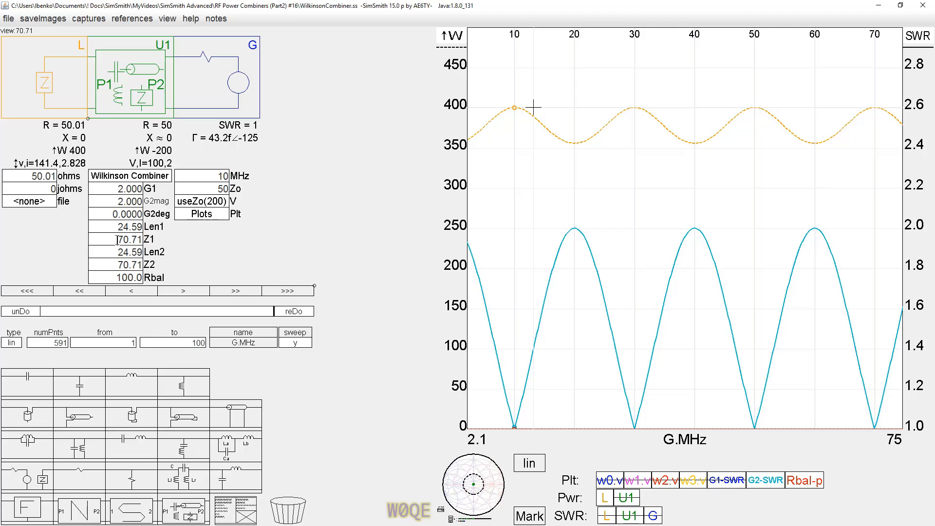
Set both transmission line impedances of the combiner, Z1 and Z2, to 75.
drag(117, 239, 151, 238)
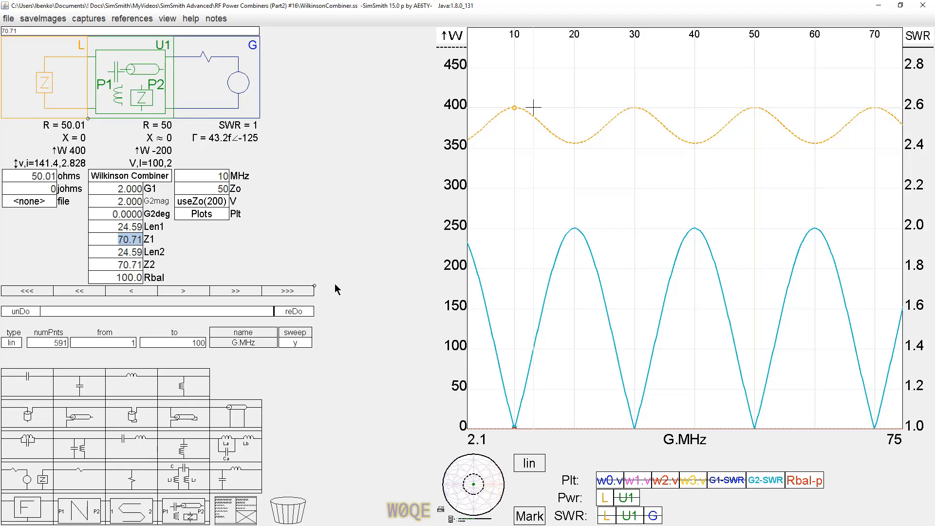
text(75)
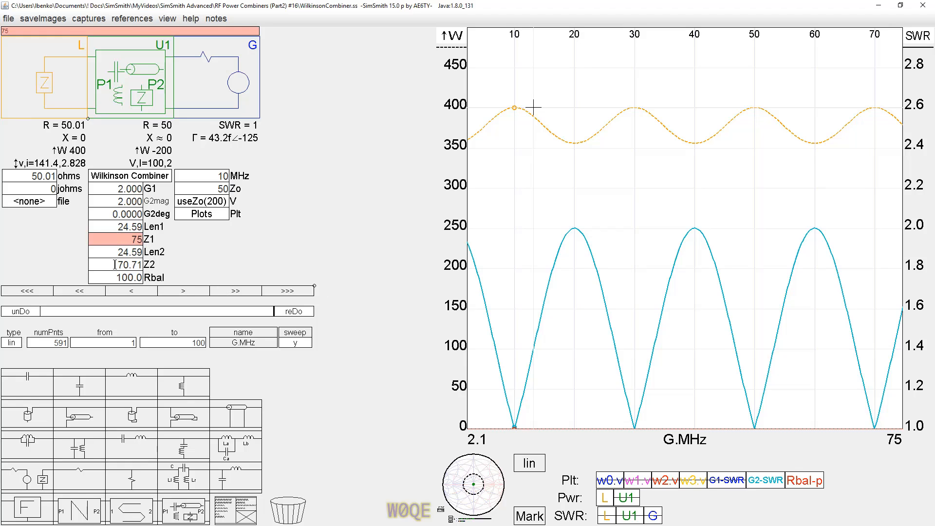
double_click(115, 264)
text(75)
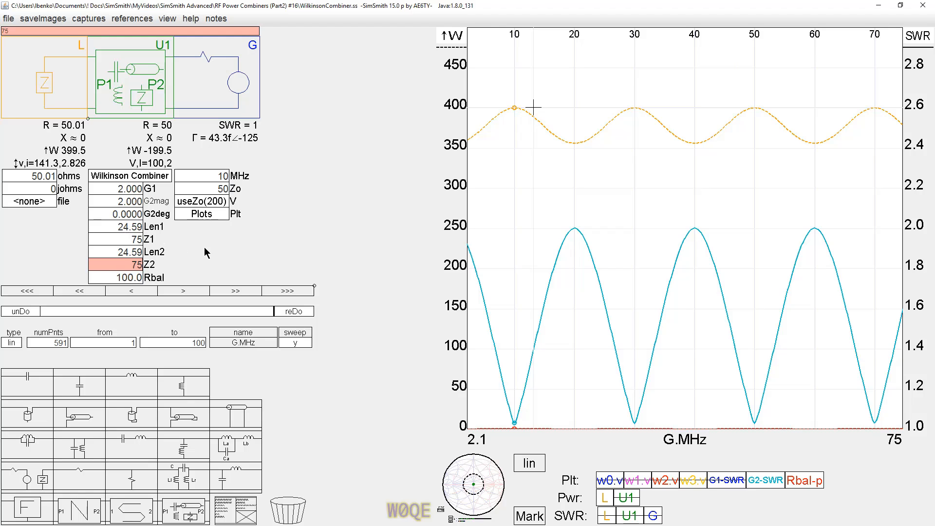
key(Return)
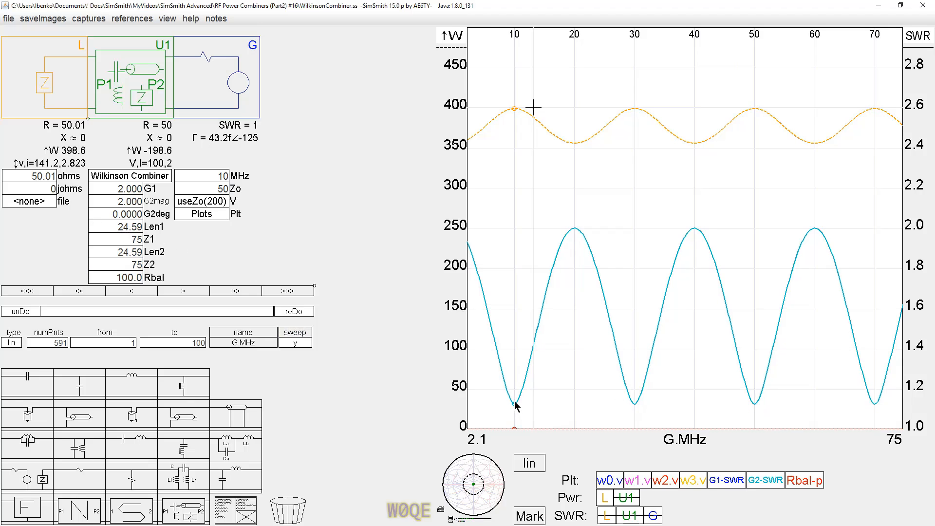
Read the G2-SWR at its dip near 10 MHz, and show the Smith chart with the U1.w1.v/U1.R1.i and U1.w2.v/U1.R2.i curves.
click(516, 408)
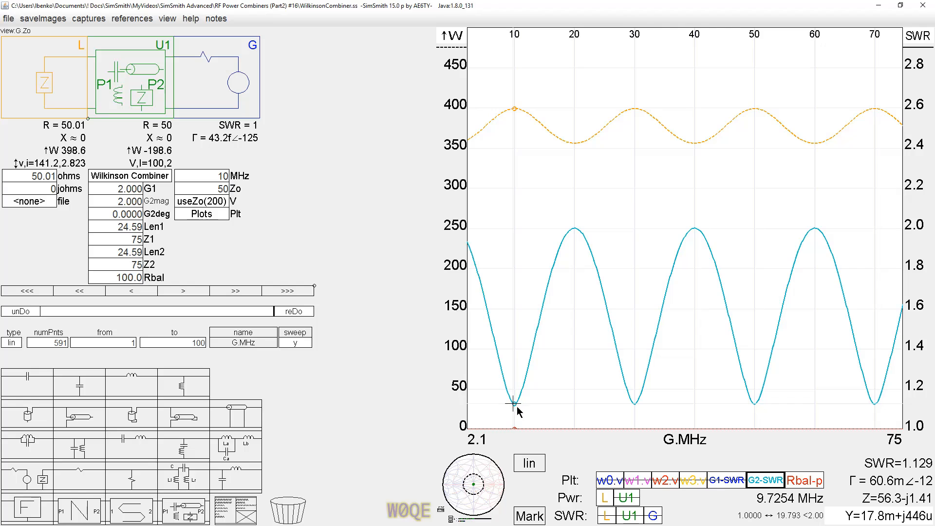
click(515, 405)
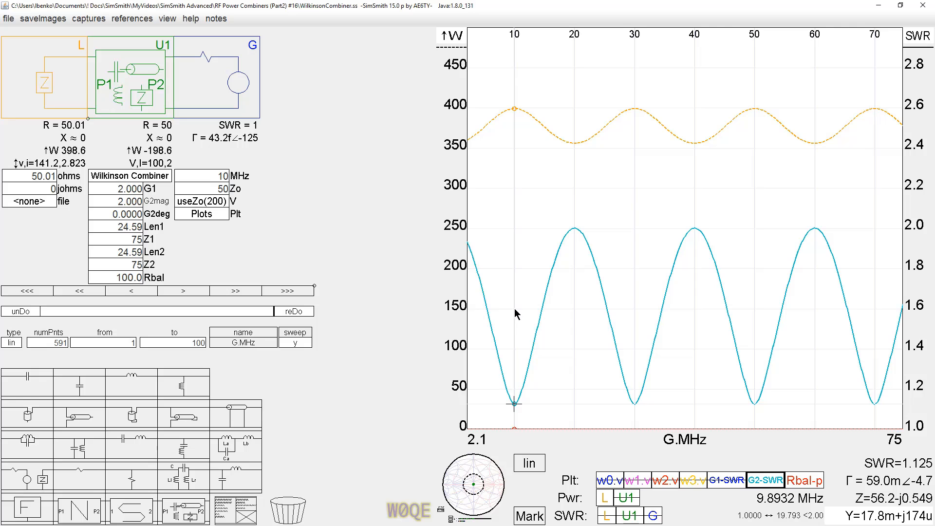
click(493, 492)
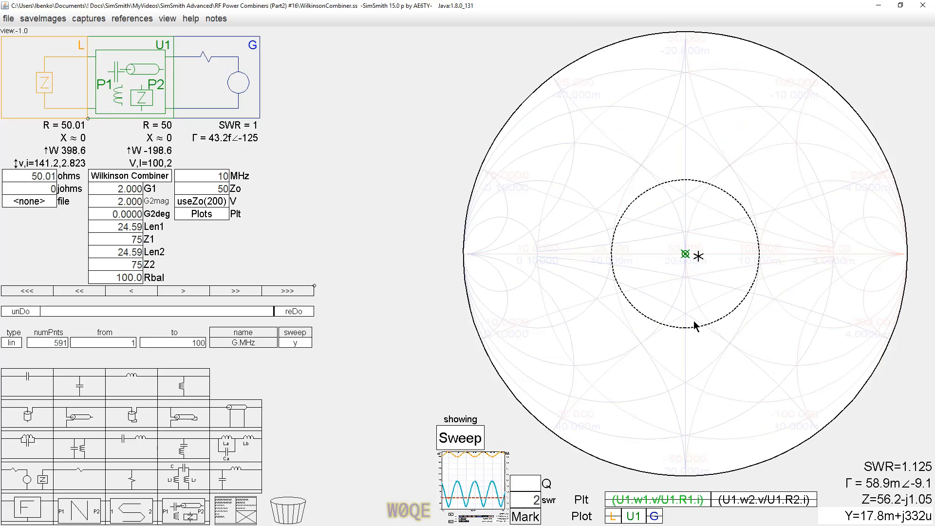
click(757, 502)
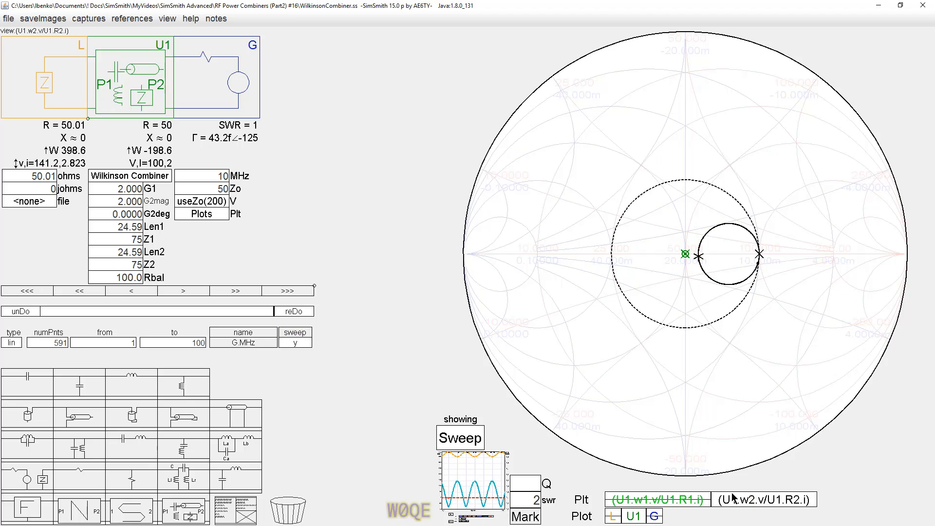
click(667, 499)
Restore both line impedances, Z1 and Z2, to 70.71 to compare the impedance circles.
click(131, 240)
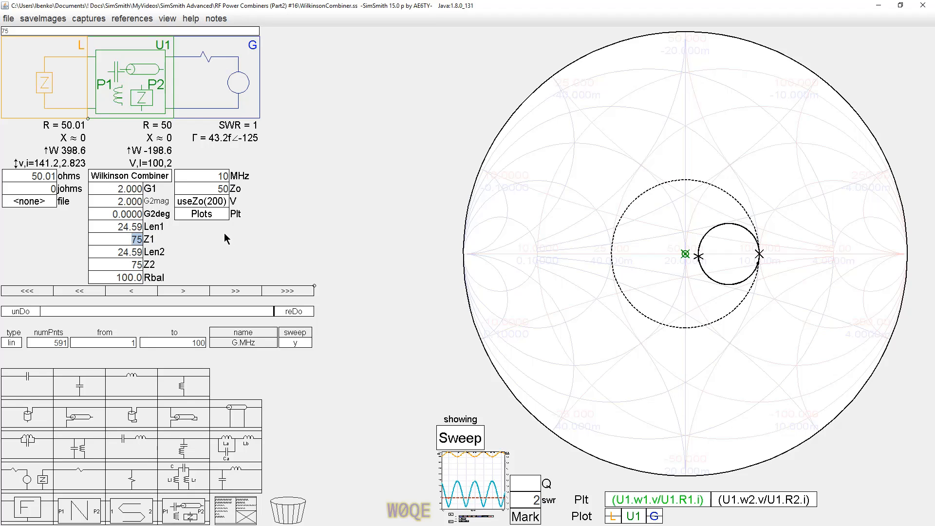
text(70.)
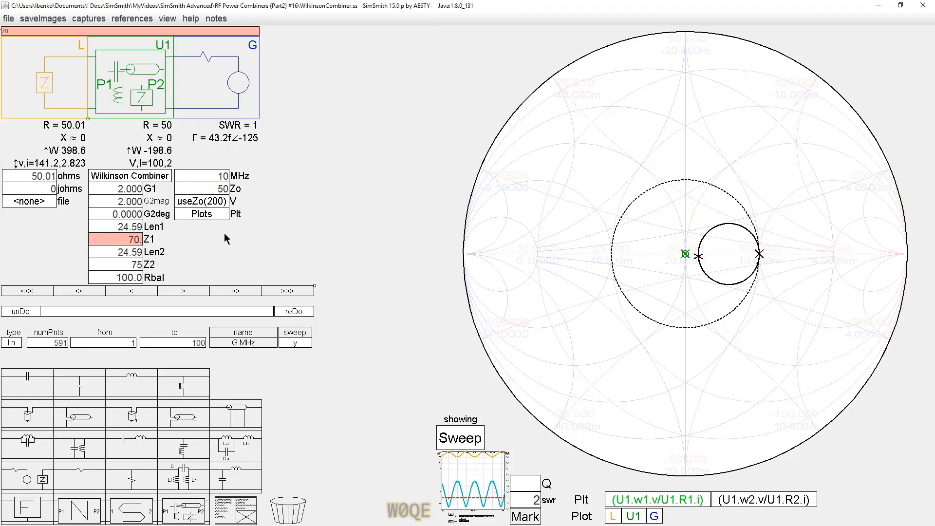
text(71)
click(158, 269)
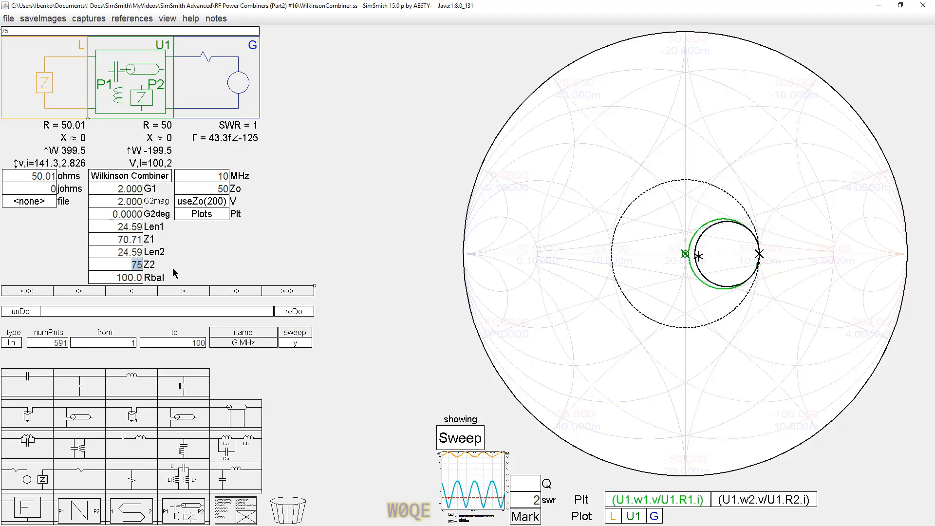
text(70.71)
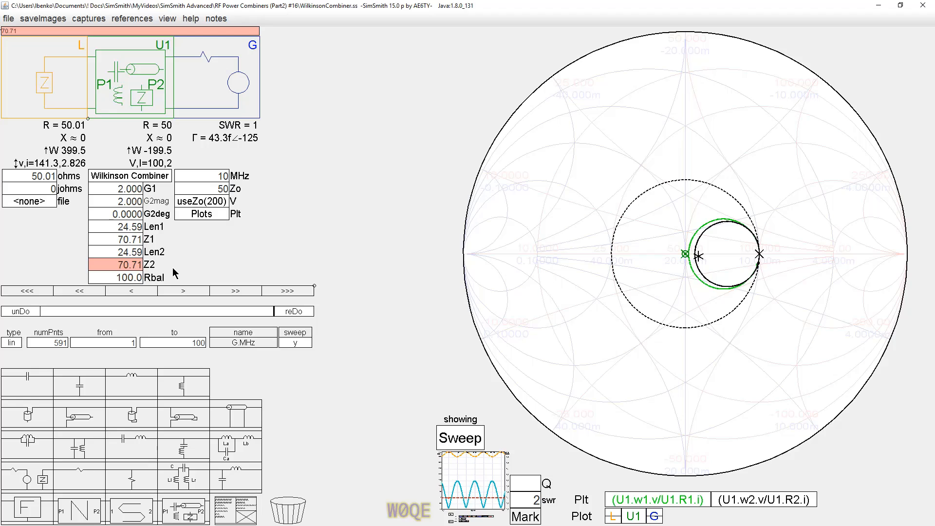
key(Return)
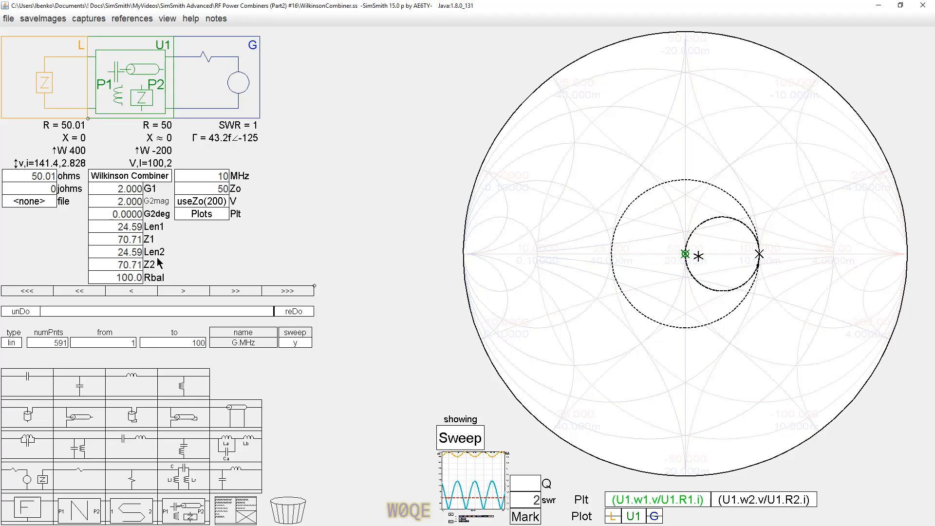
Change Z1 and Z2 back to 75 while viewing the impedance circles on the Smith chart.
double_click(129, 240)
text(7)
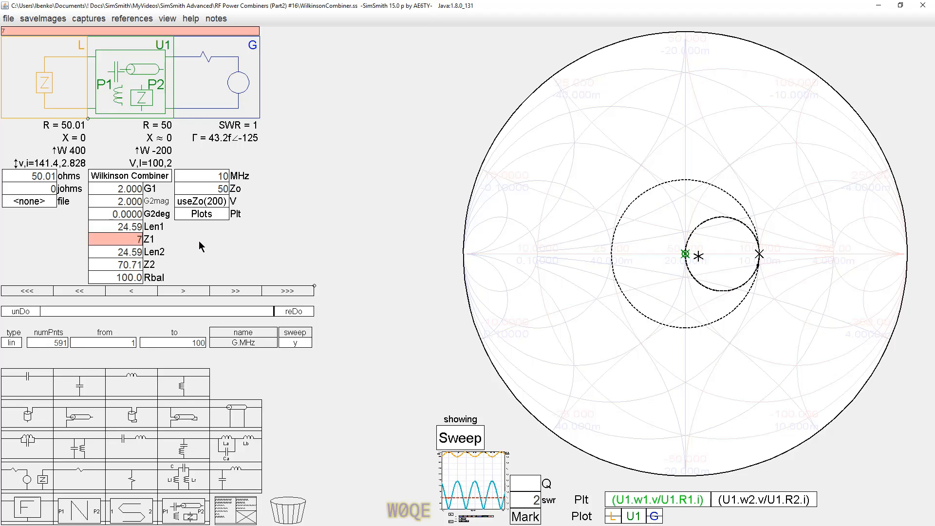
text(5)
double_click(117, 264)
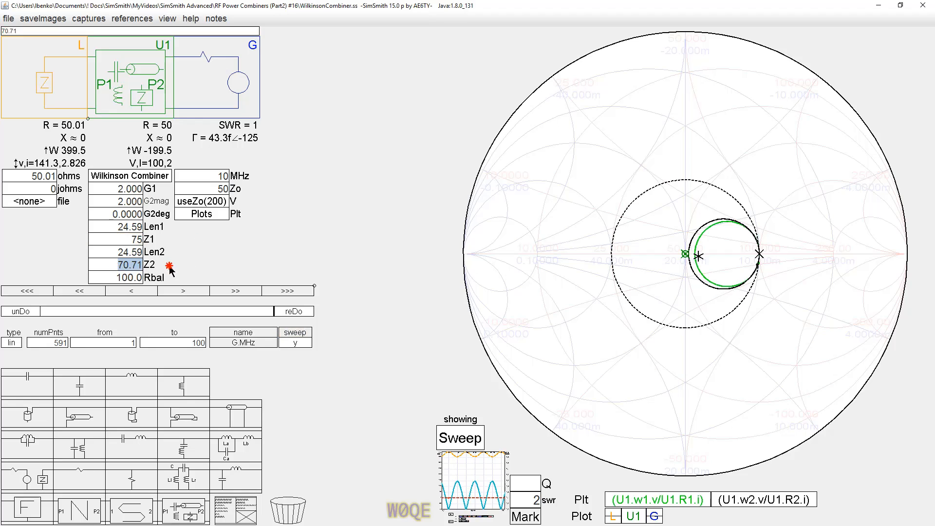
text(75)
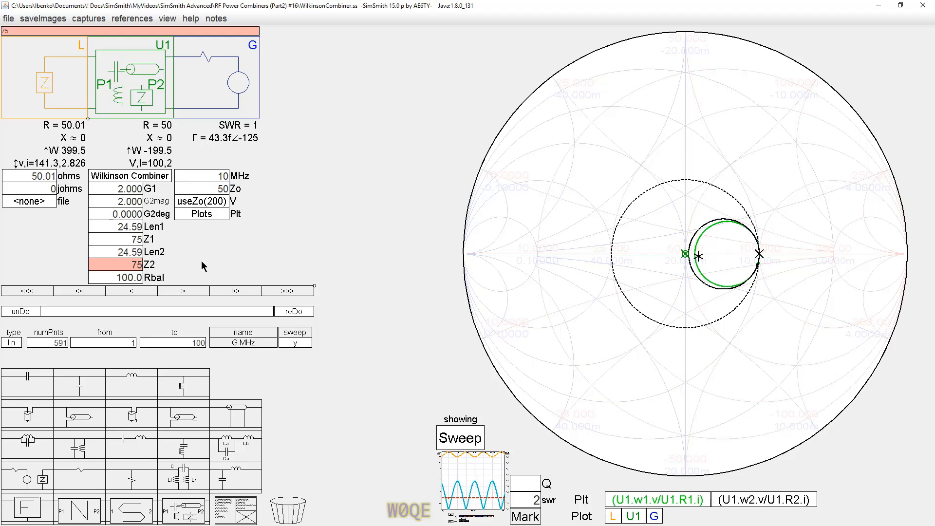
key(Return)
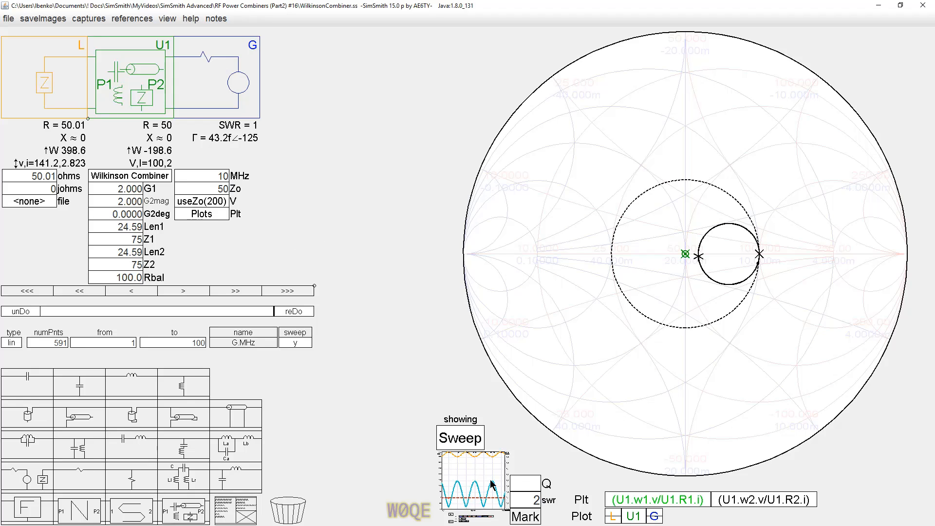
Switch back to the sweep plot and read the load power at its peak near 10 MHz.
click(463, 475)
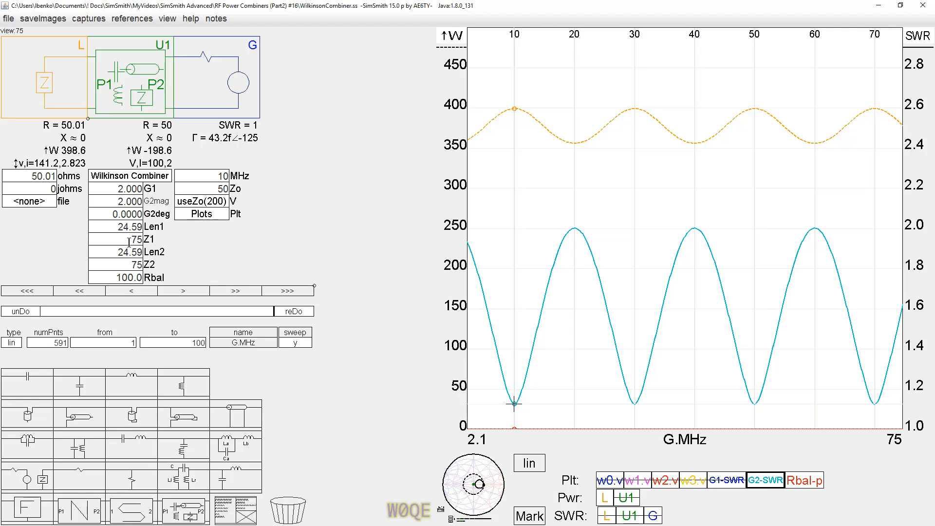
click(515, 110)
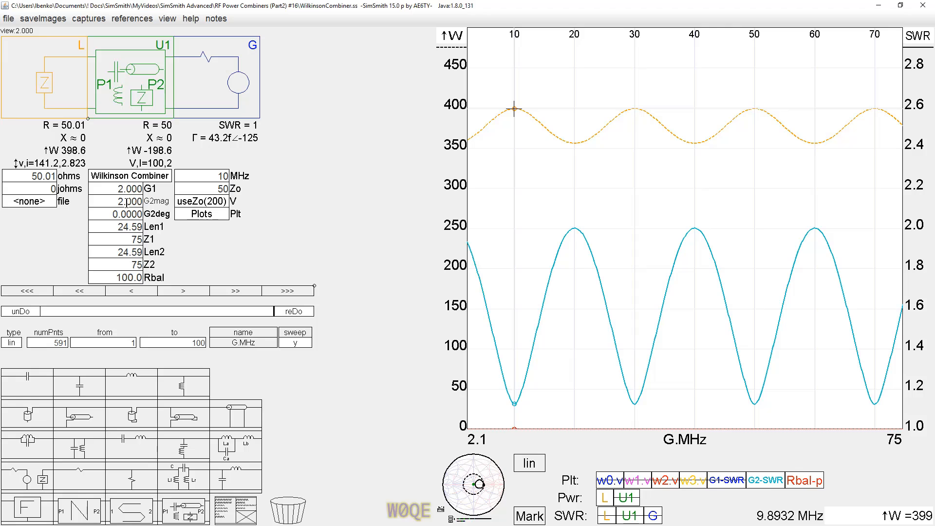
Shorten line length Len2 to 23.59 and read the G2-SWR at its dip near 10 MHz.
click(129, 252)
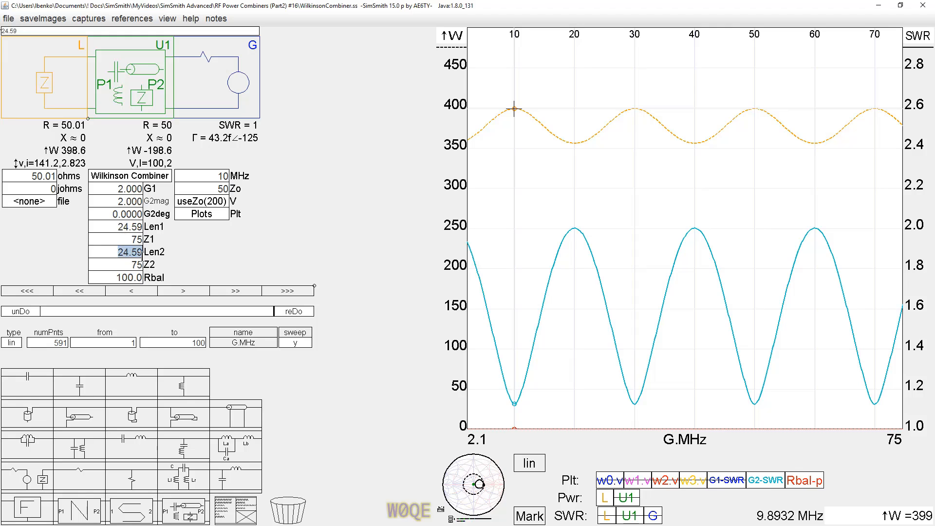
scroll(128, 256, down, 1)
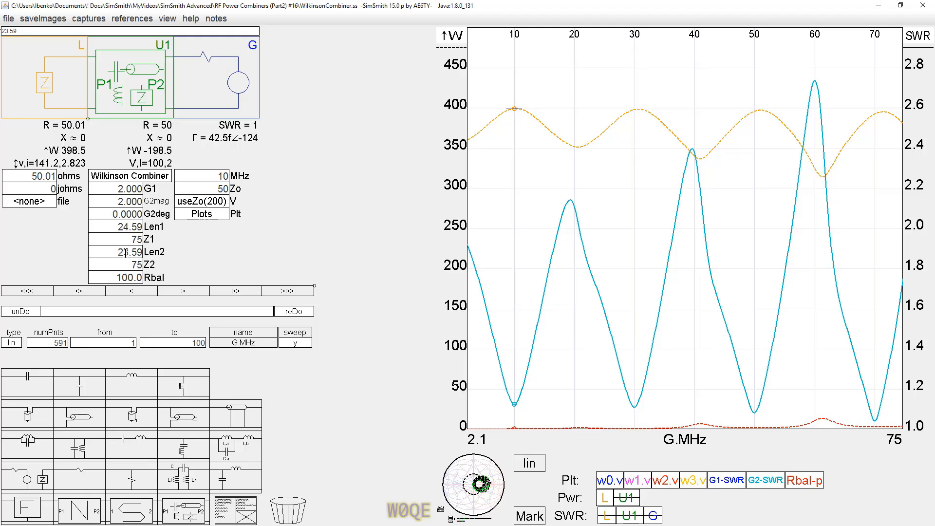
click(514, 406)
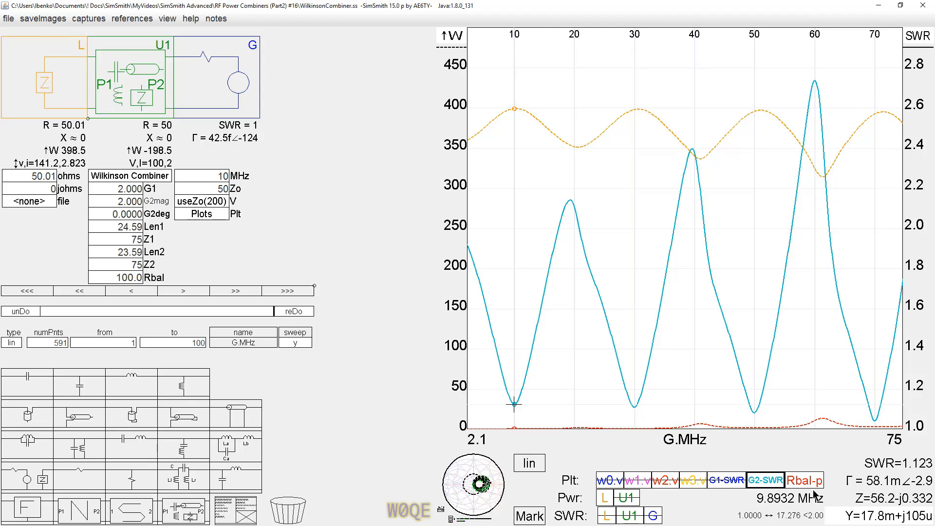
Toggle the G2-SWR curve off and on to tell the curves apart, leaving both G1-SWR and G2-SWR plotted.
click(763, 481)
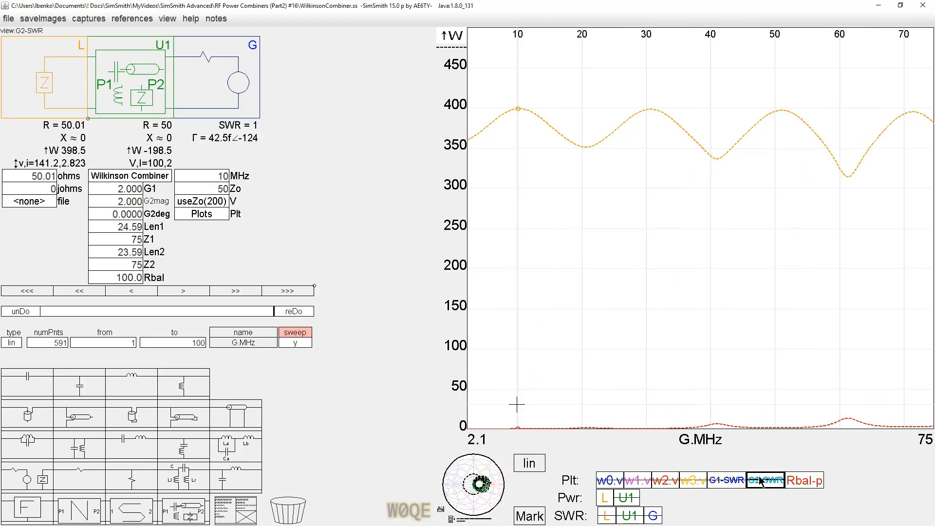
click(763, 481)
click(731, 482)
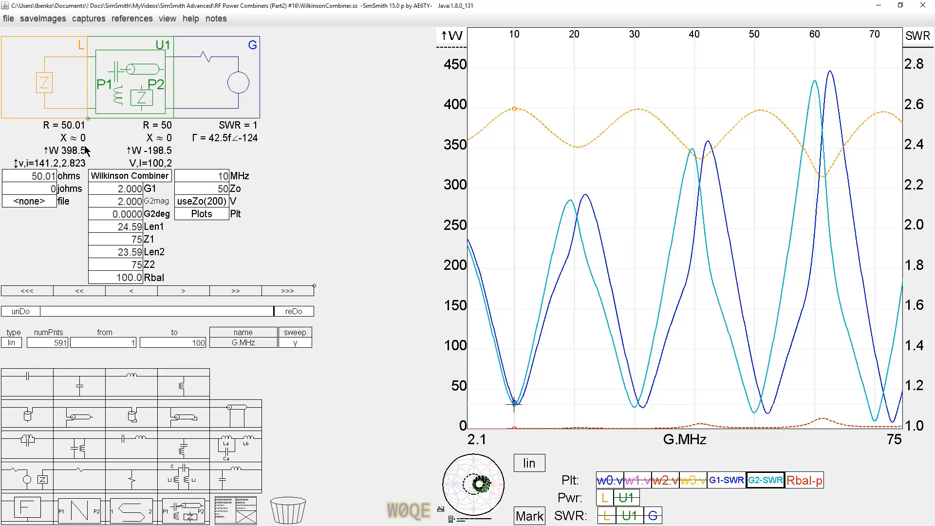
Open the circuit of the Wilkinson Combiner block U1 beside the plot and read the load power at its peak near 10 MHz.
click(118, 178)
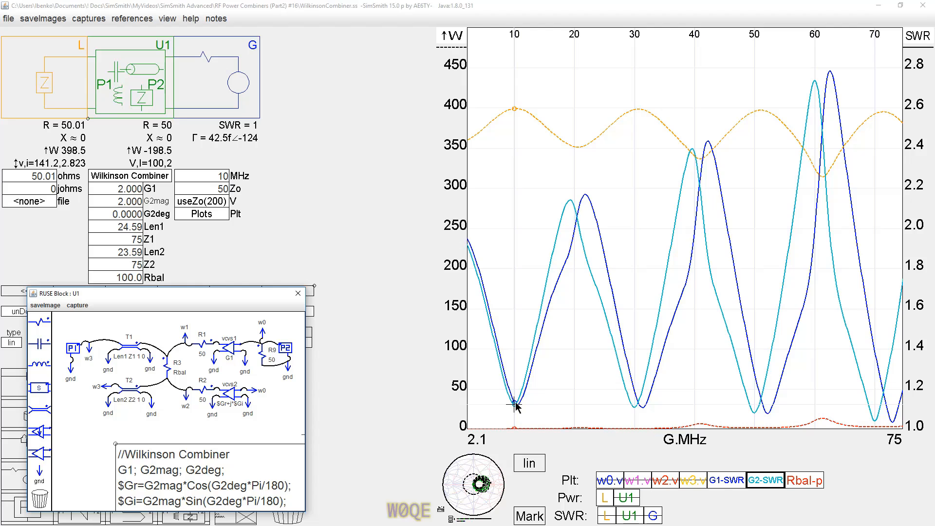
click(516, 110)
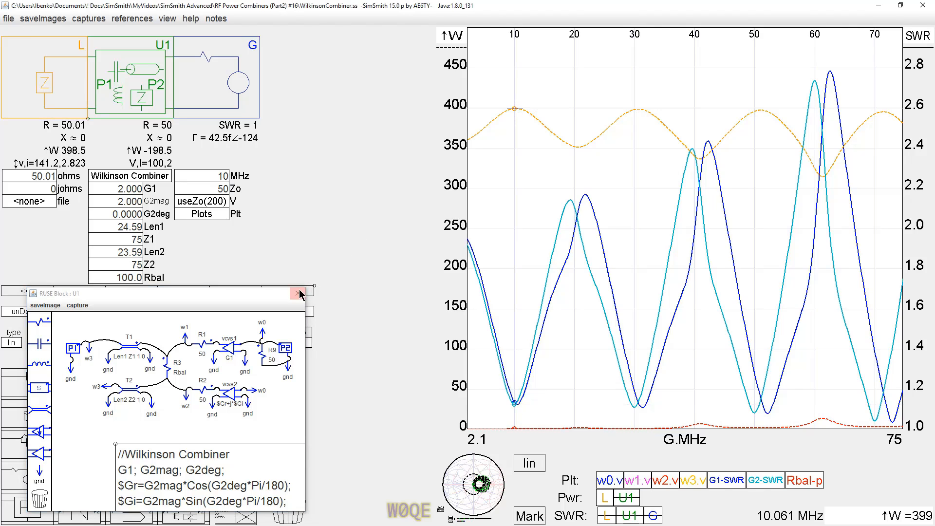
drag(260, 298, 277, 320)
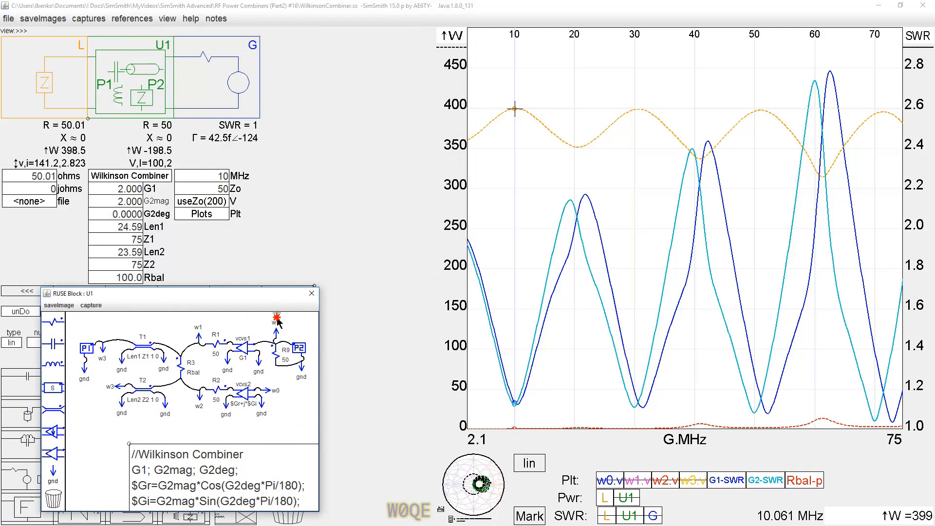
Shorten Len1 to 23.59 to match Len2 and read the load power at its peak near 10 MHz.
click(121, 227)
scroll(125, 227, down, 1)
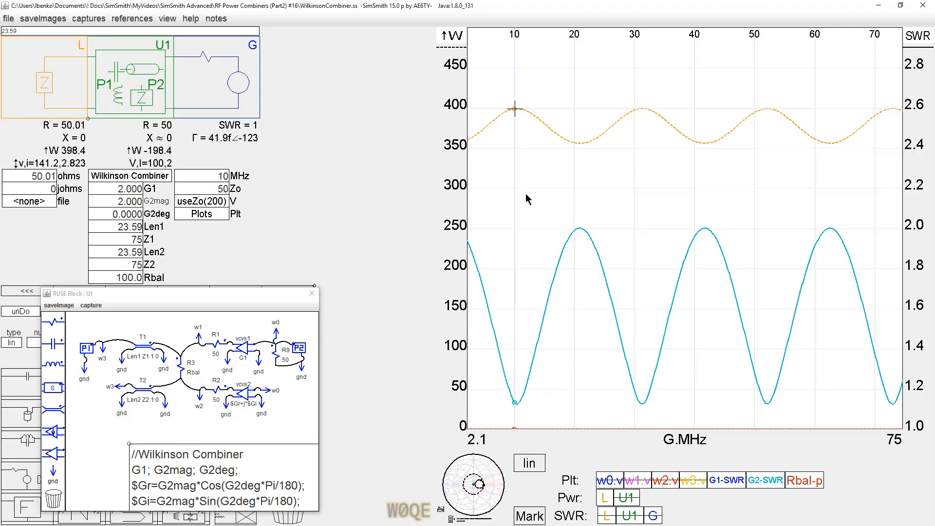
click(514, 112)
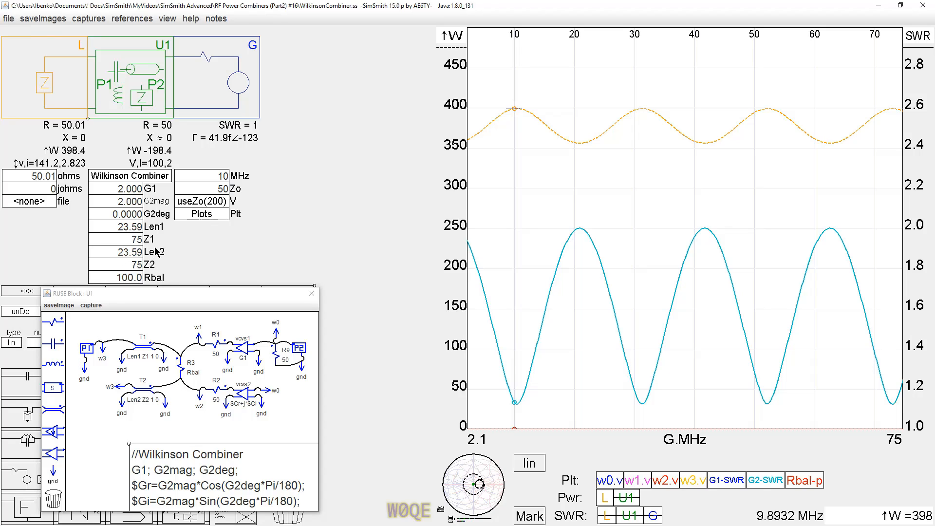
Try Len1 one unit shorter, restore it to 24.59, and switch Len2 to 24.59 and back to 23.59 to compare the curves.
click(129, 228)
scroll(129, 227, down, 1)
scroll(129, 227, up, 2)
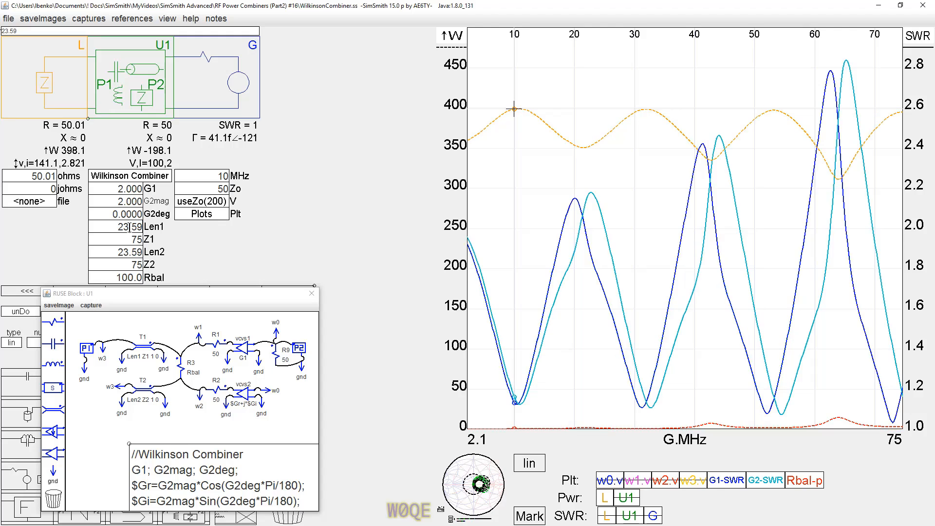
click(131, 252)
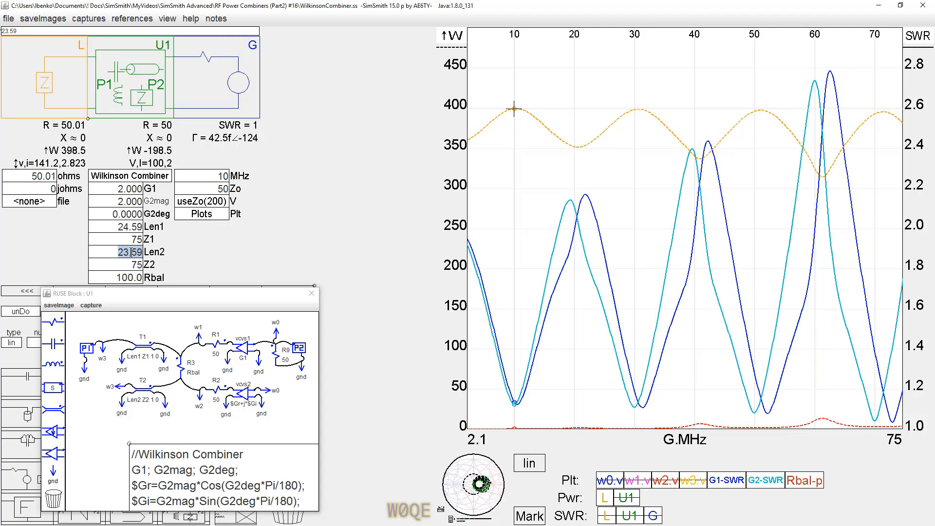
scroll(131, 251, up, 1)
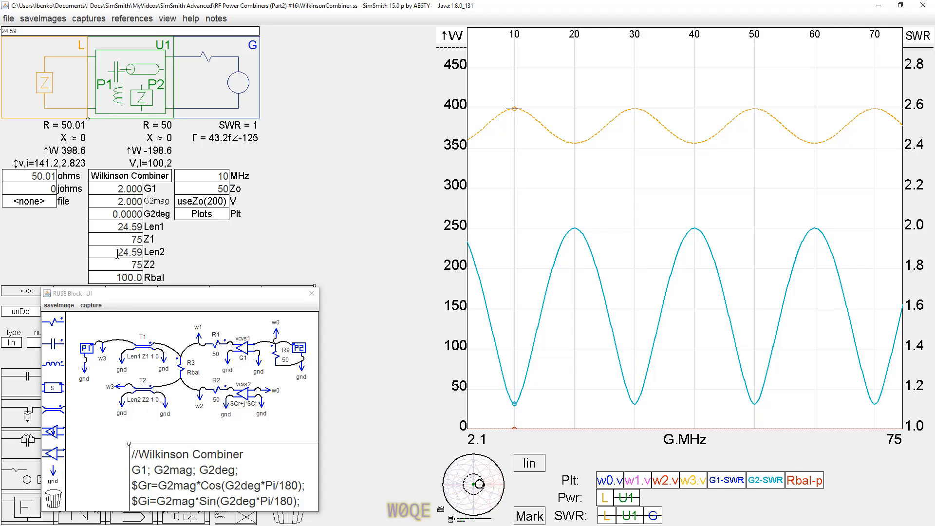
scroll(117, 253, down, 1)
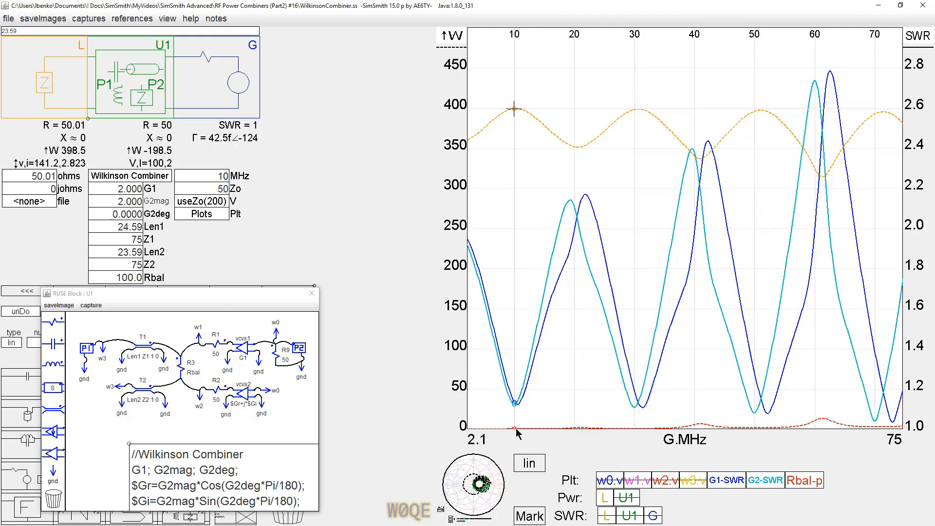
Magnify the power axis to examine the Rbal-p curve, and return the scale to show the load power with zero at the baseline.
drag(460, 430, 462, 388)
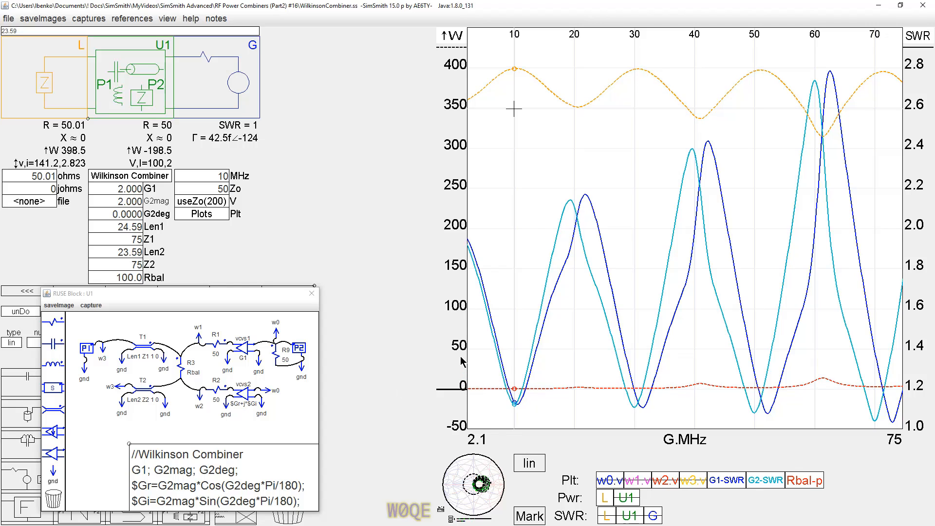
scroll(461, 357, down, 1)
scroll(462, 361, down, 1)
scroll(461, 363, up, 5)
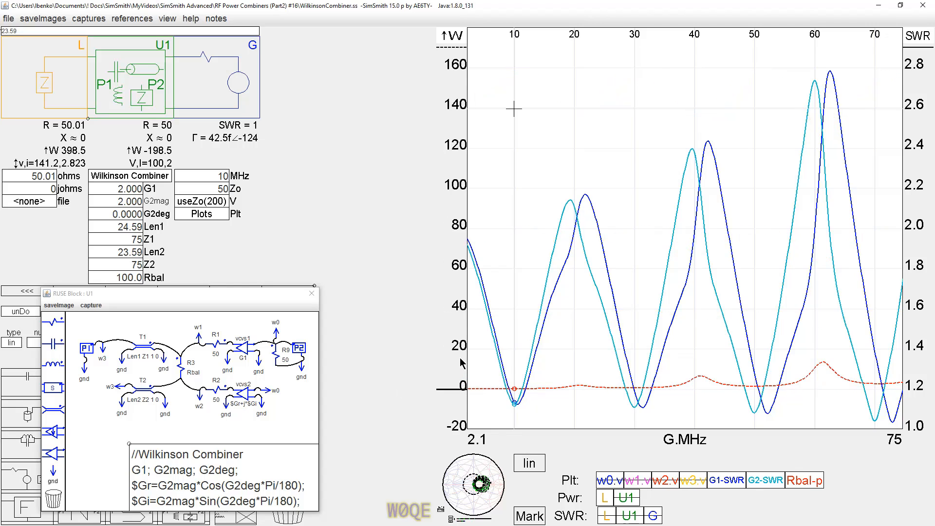
scroll(462, 363, up, 3)
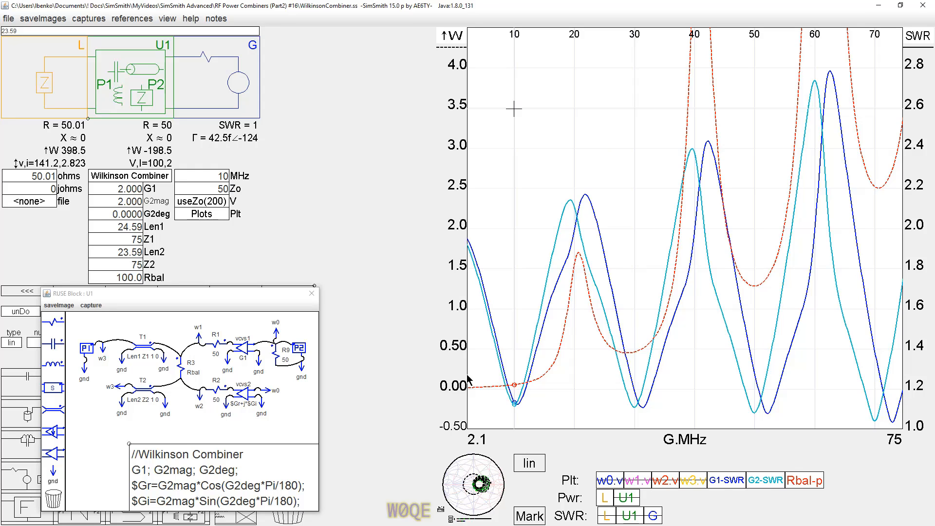
scroll(464, 356, down, 3)
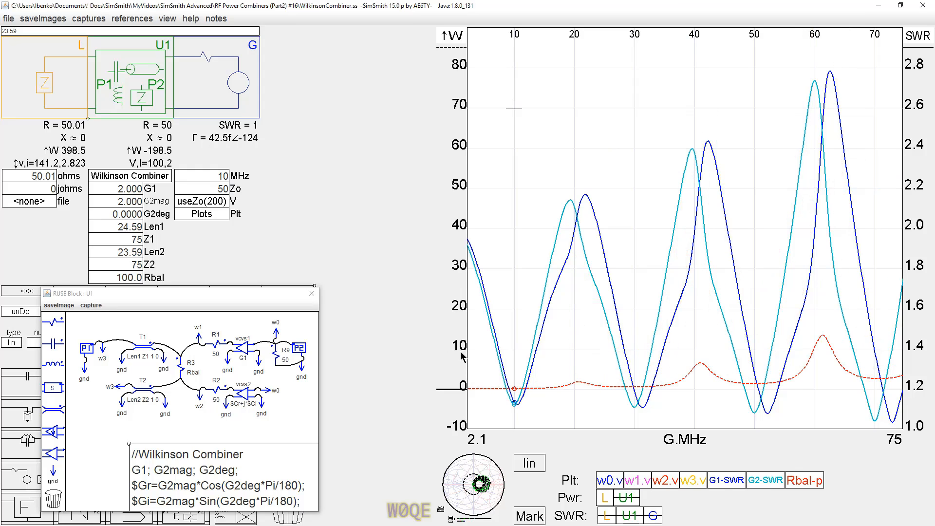
scroll(460, 405, down, 1)
drag(460, 406, 462, 427)
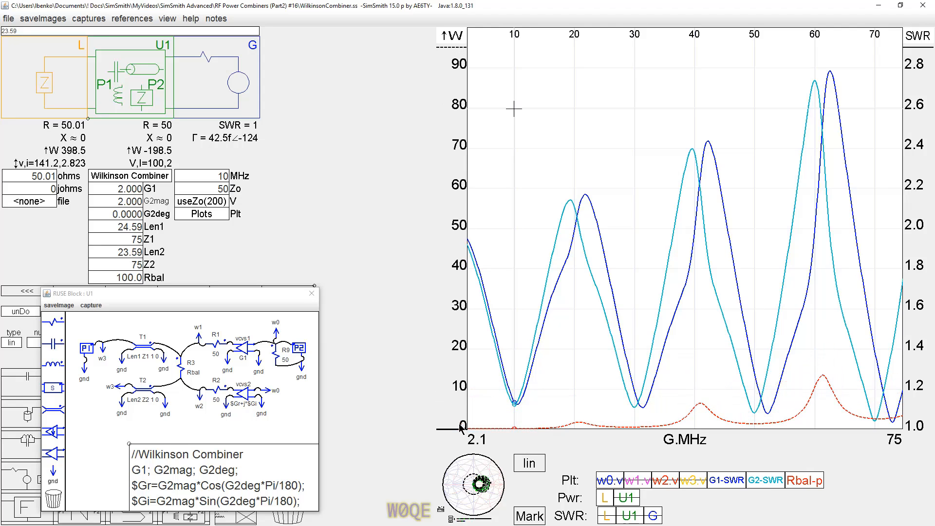
scroll(460, 354, down, 3)
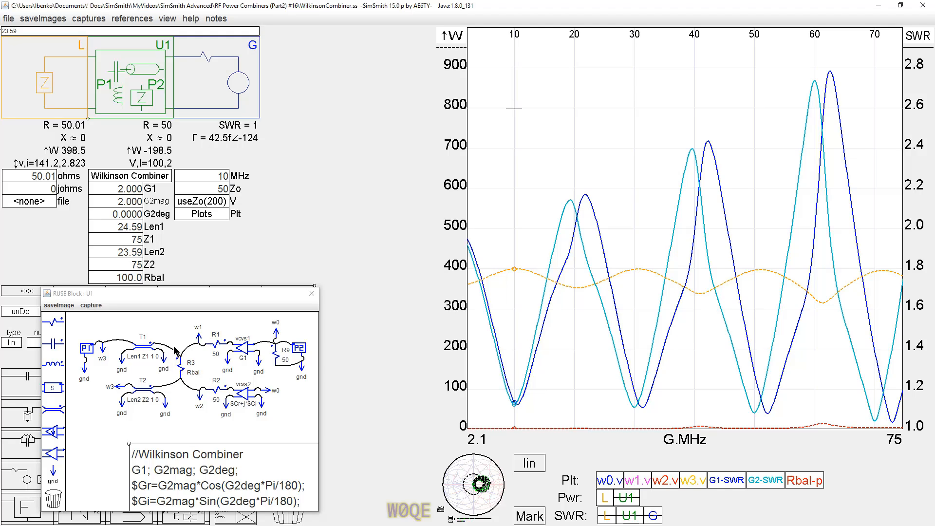
Disconnect resistor R2 from the w2 node in the combiner circuit, and read the load power and Rbal-p near 10 MHz.
click(207, 391)
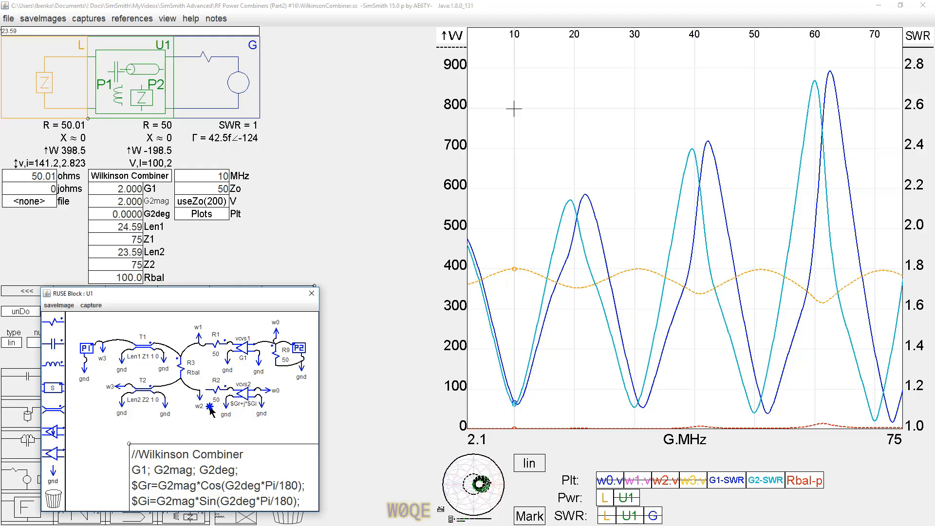
drag(210, 408, 210, 408)
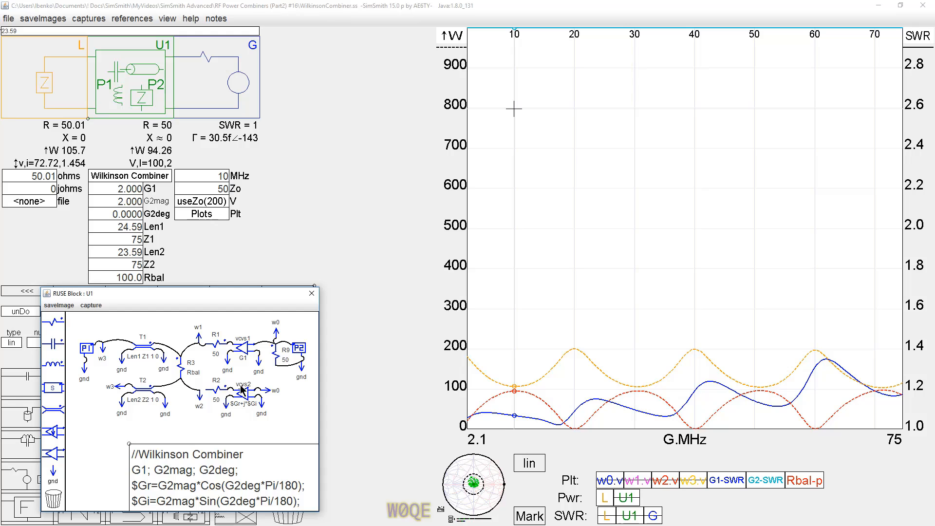
click(451, 388)
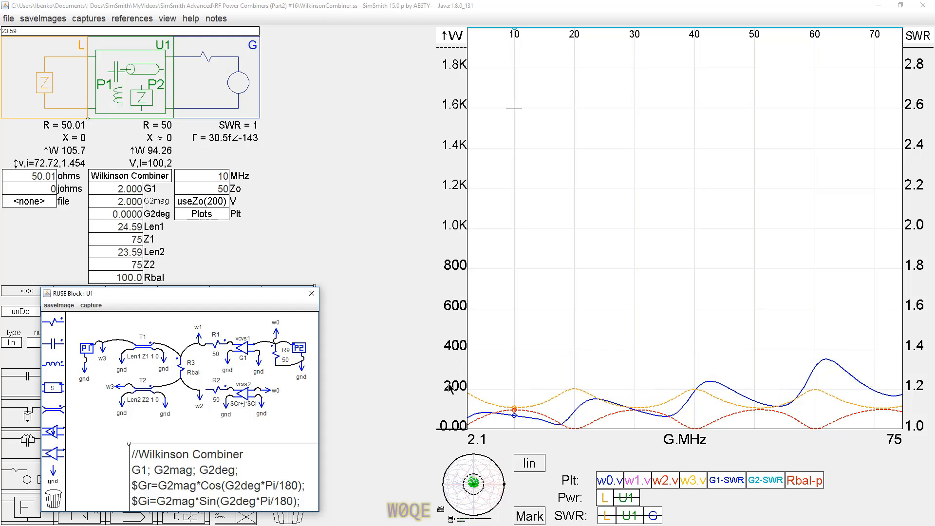
scroll(450, 389, up, 2)
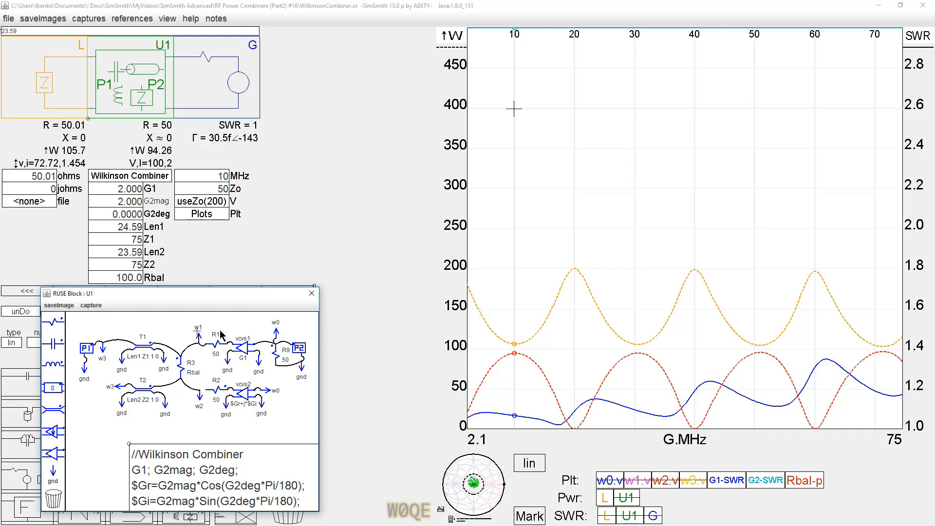
click(515, 346)
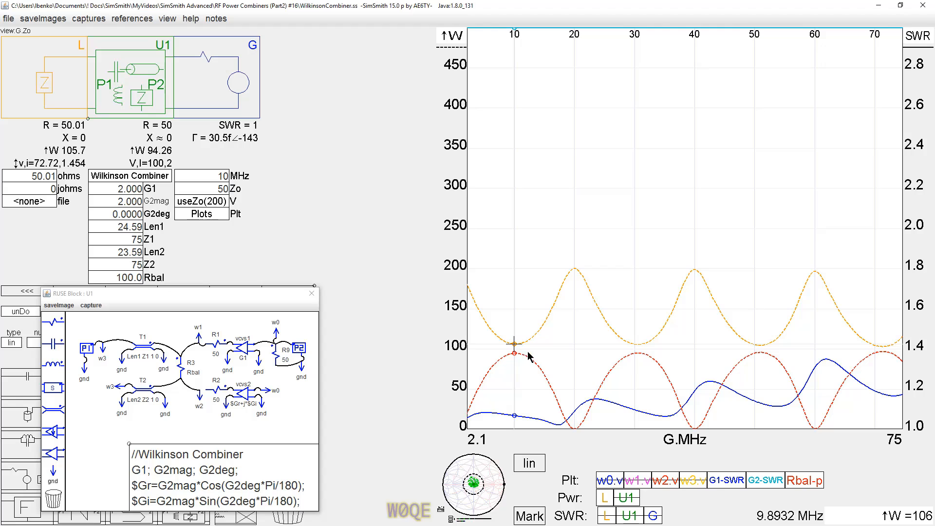
click(515, 355)
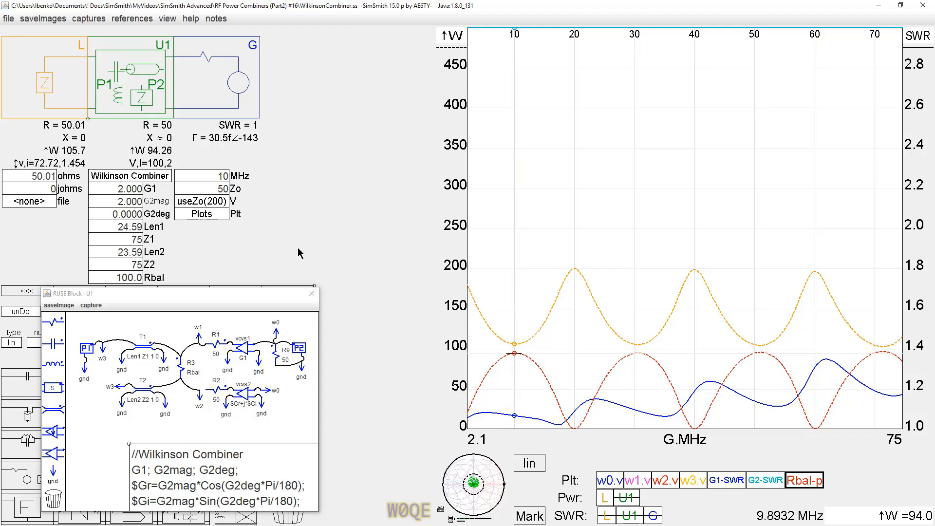
Set both line impedances, Z1 and Z2, to 70.71 with R2 disconnected.
click(123, 242)
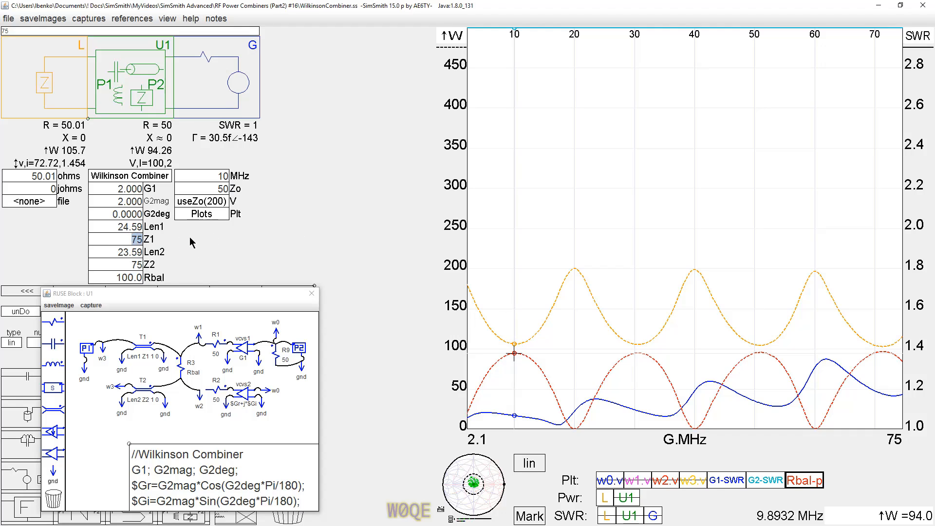
text(70.71)
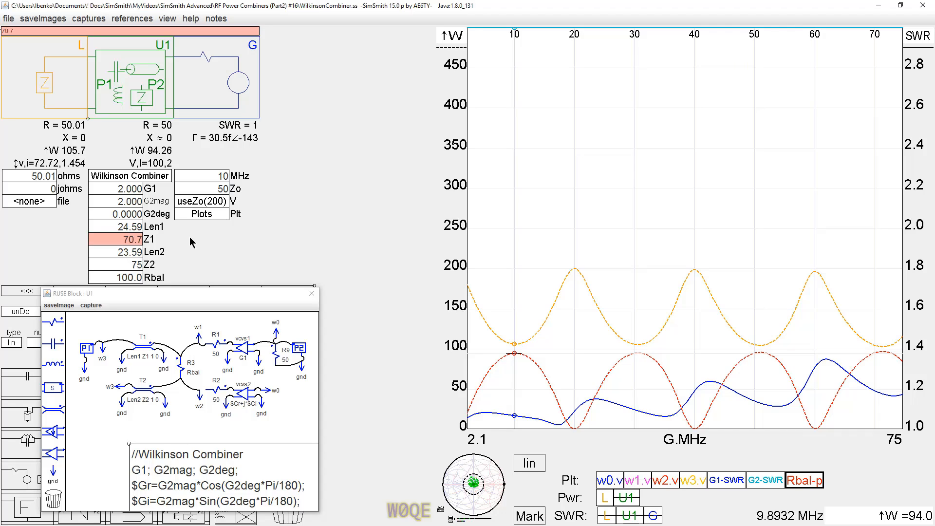
click(133, 266)
text(70)
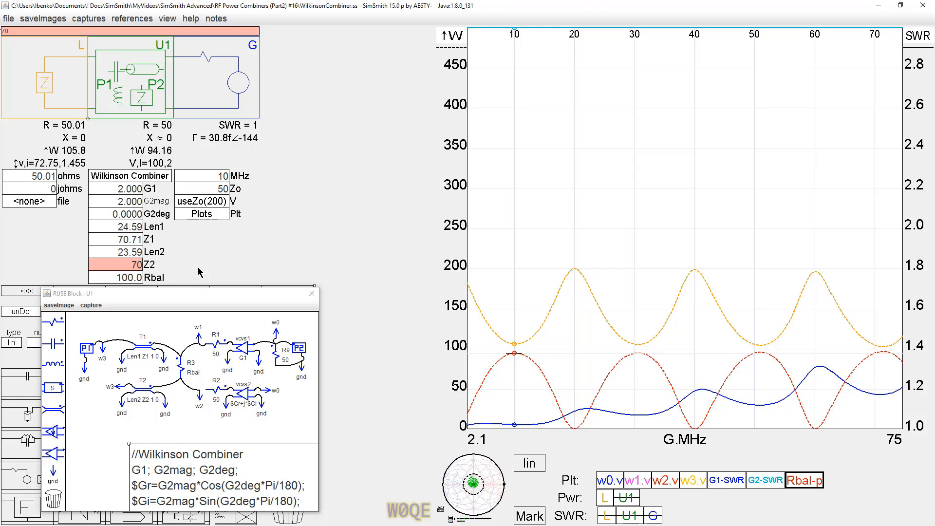
text(.71)
key(Return)
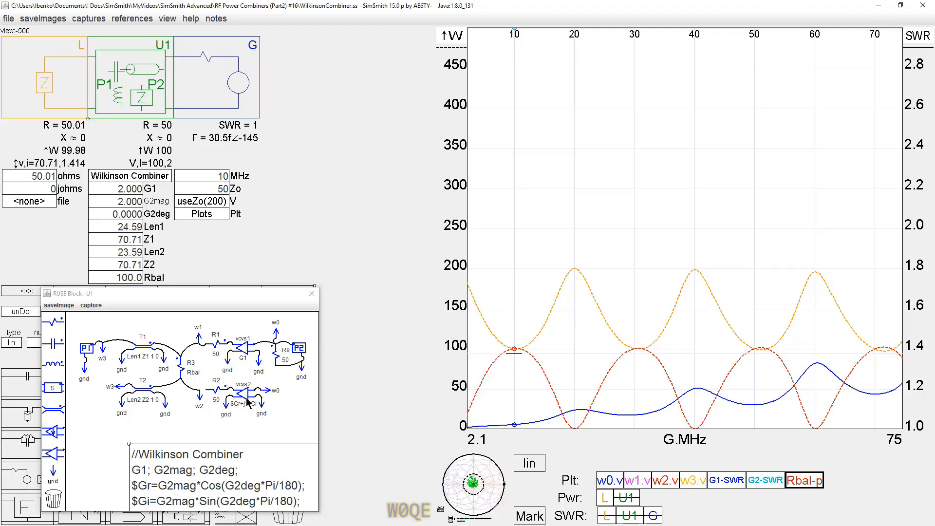
Reconnect resistor R2 to the w2 node in the combiner circuit and raise Len2 to match Len1 at 24.59.
click(208, 394)
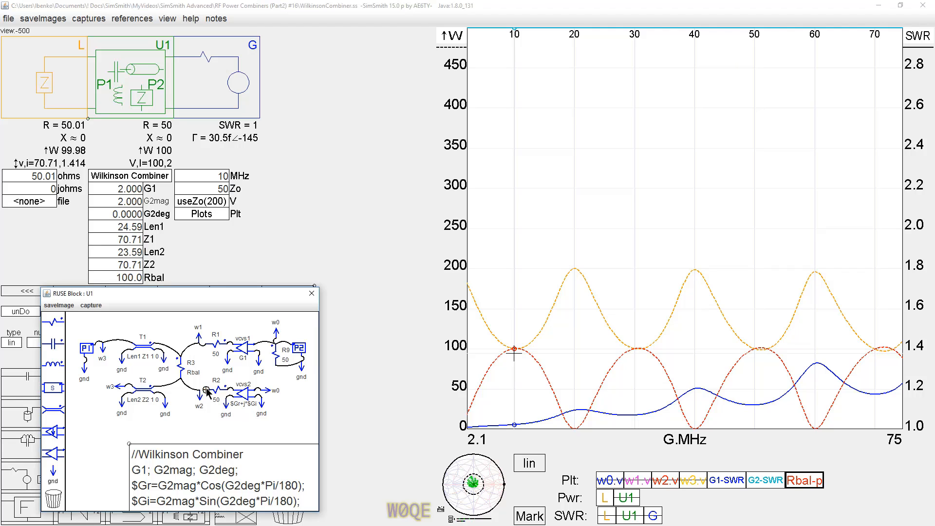
drag(200, 390, 201, 380)
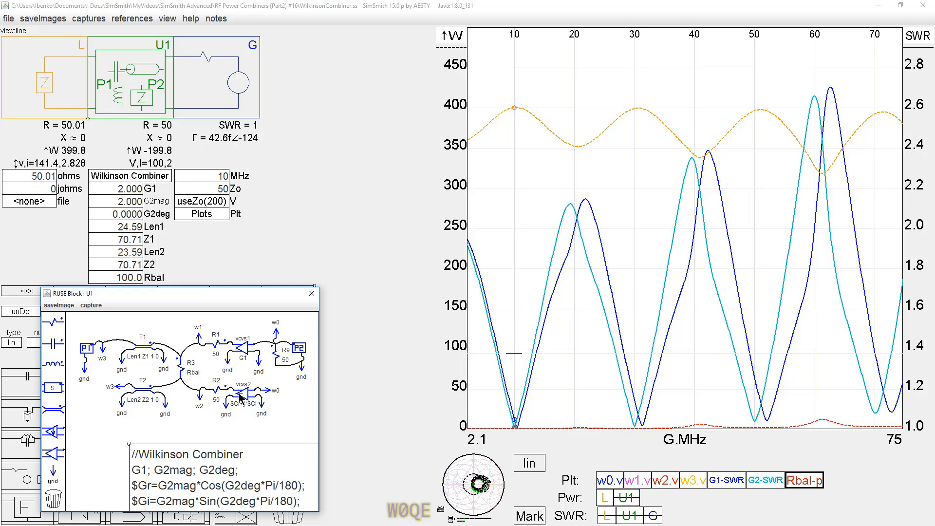
click(127, 251)
scroll(127, 250, up, 1)
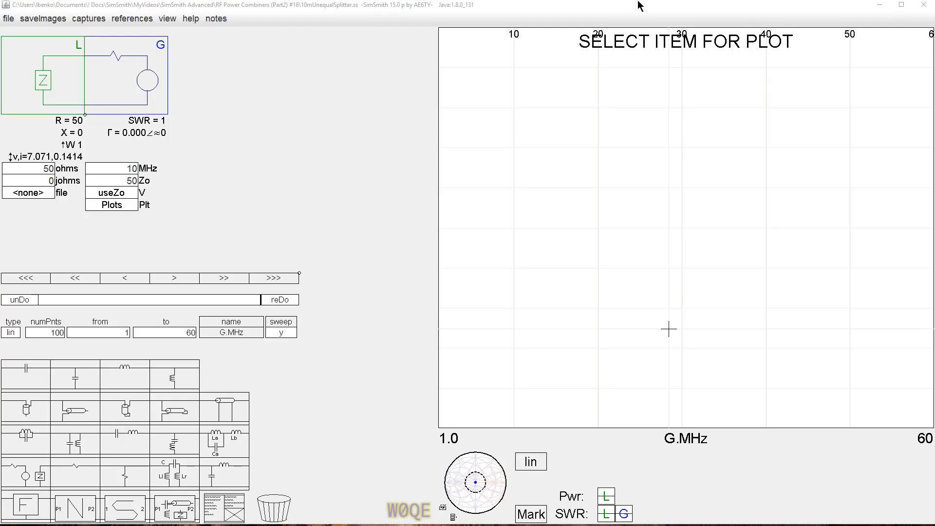
Set the generator frequency to 28.42 MHz.
click(131, 169)
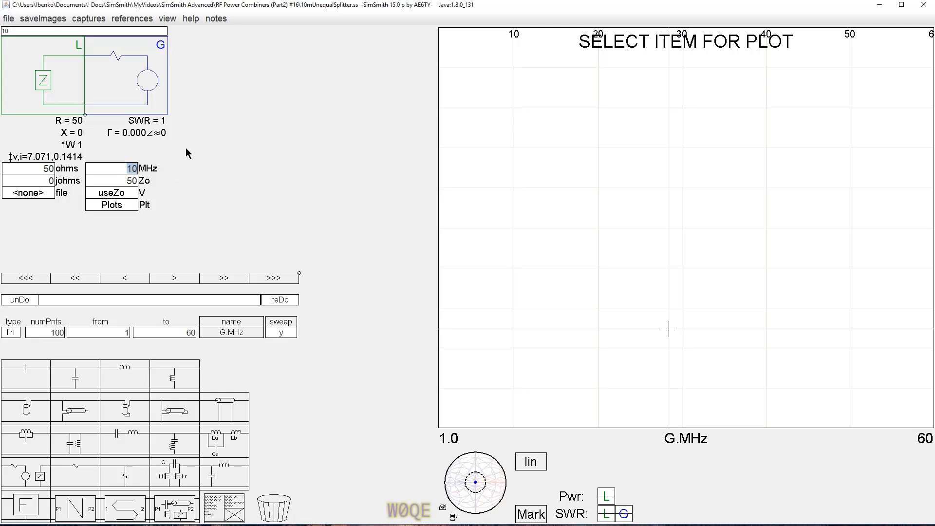
text(28.)
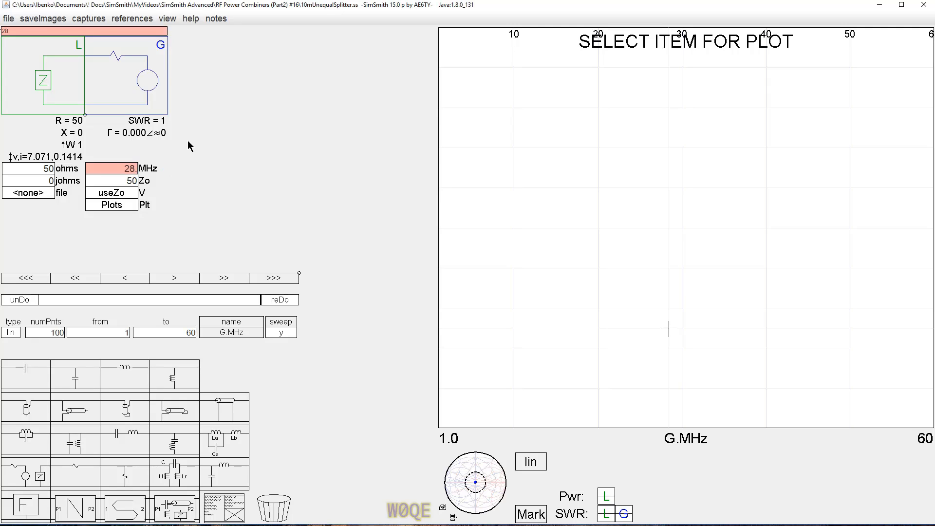
text(42)
key(Return)
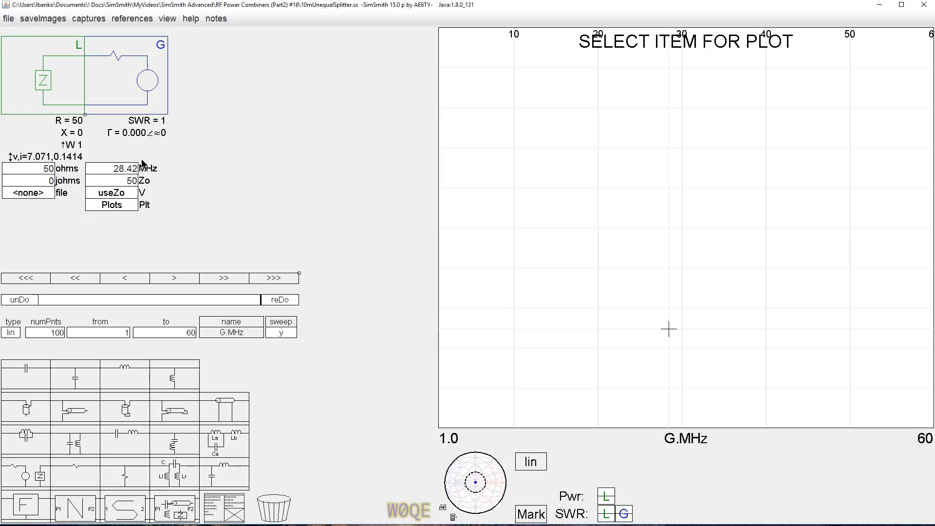
Insert an automatic LC matching section between load and generator, with a 100 ohm target resistance and high-pass topology.
drag(228, 470, 129, 88)
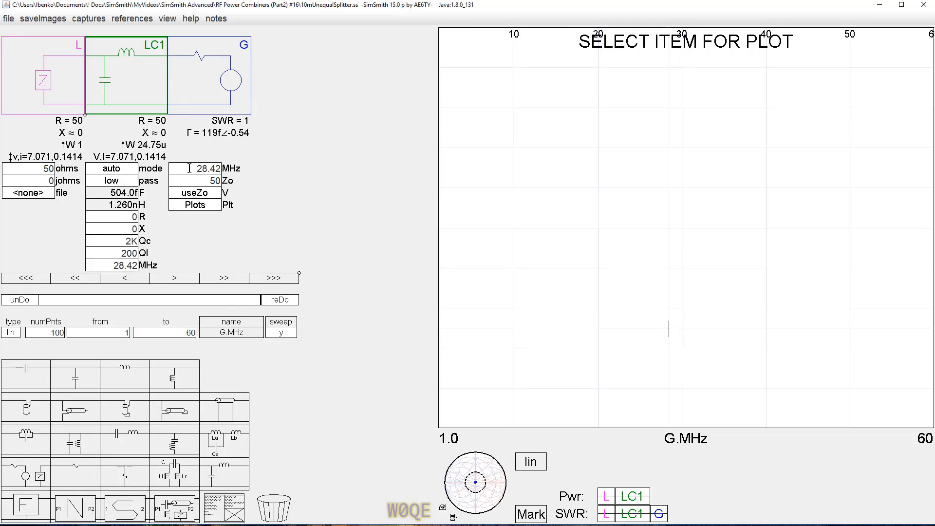
click(124, 217)
text(100)
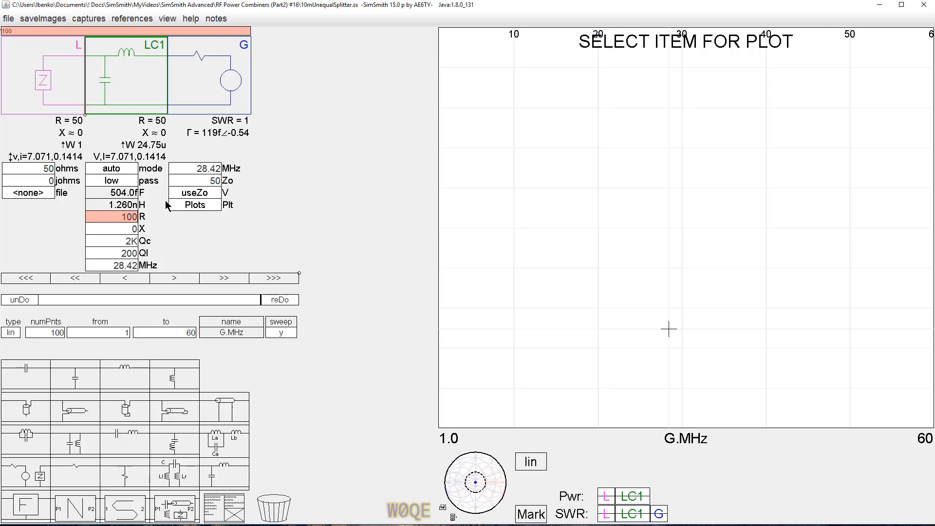
key(Return)
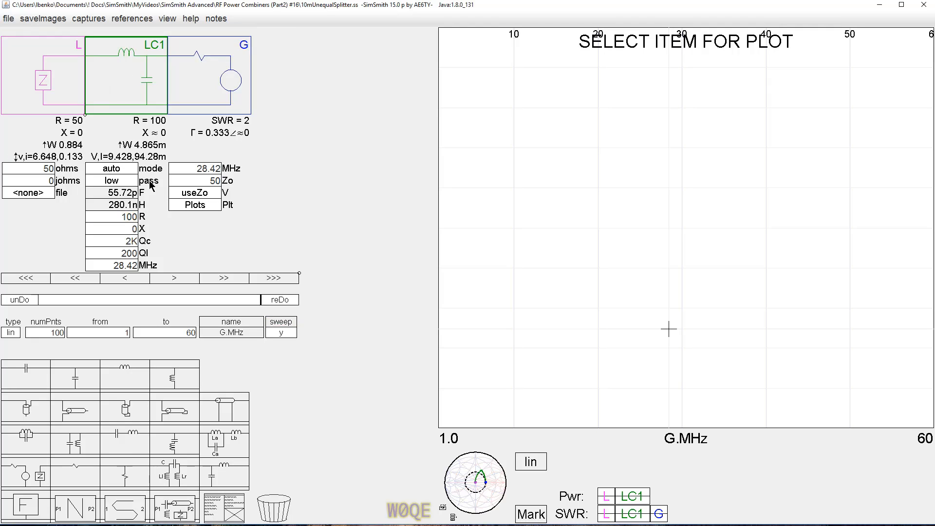
click(121, 180)
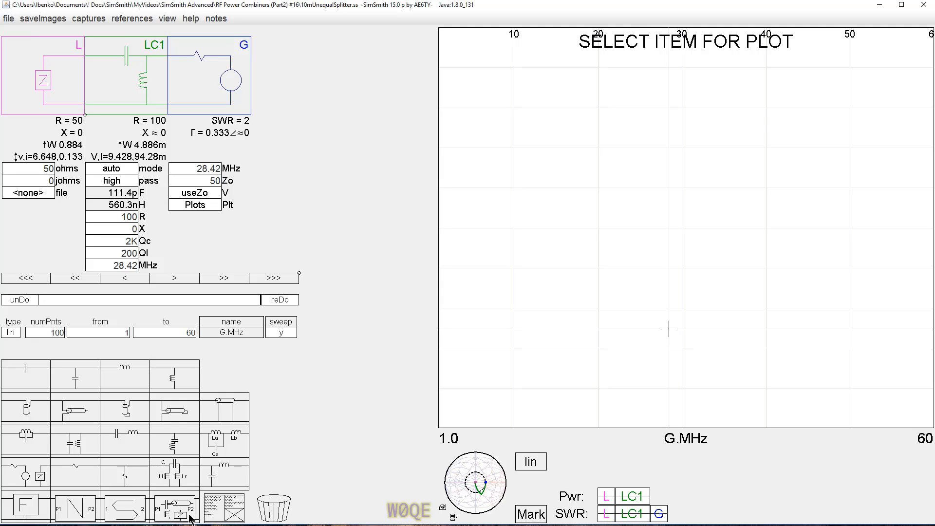
Insert an LG load-generator block and a RUSE block beside load L, and open the RUSE block's schematic in a compact window.
drag(27, 475, 148, 122)
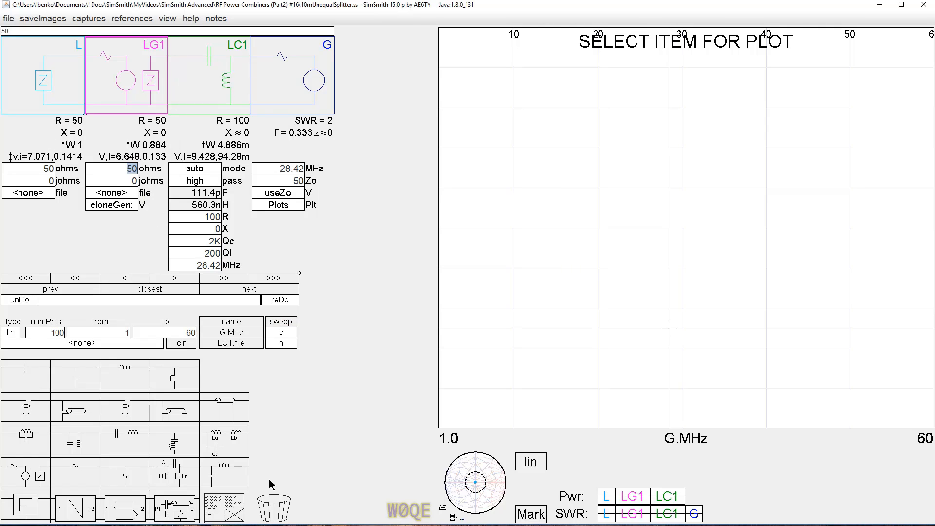
drag(169, 510, 121, 81)
click(136, 168)
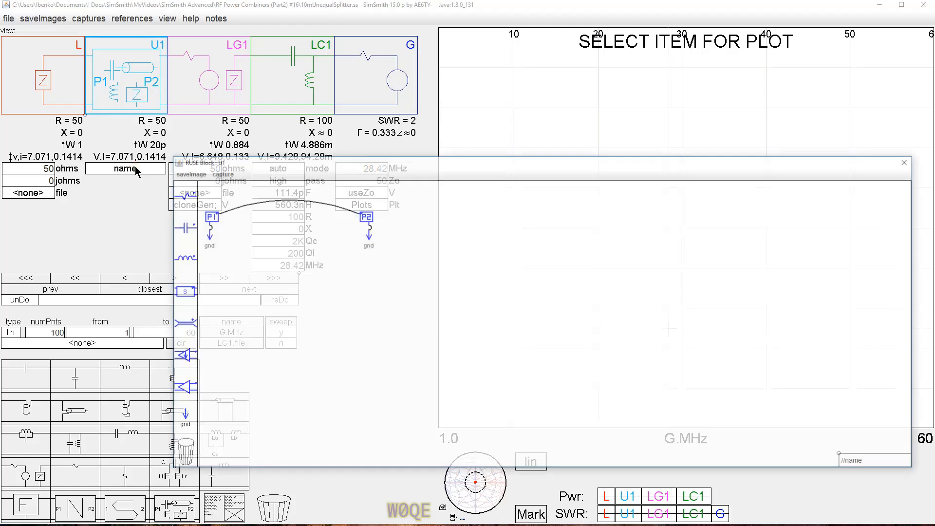
drag(911, 395, 463, 324)
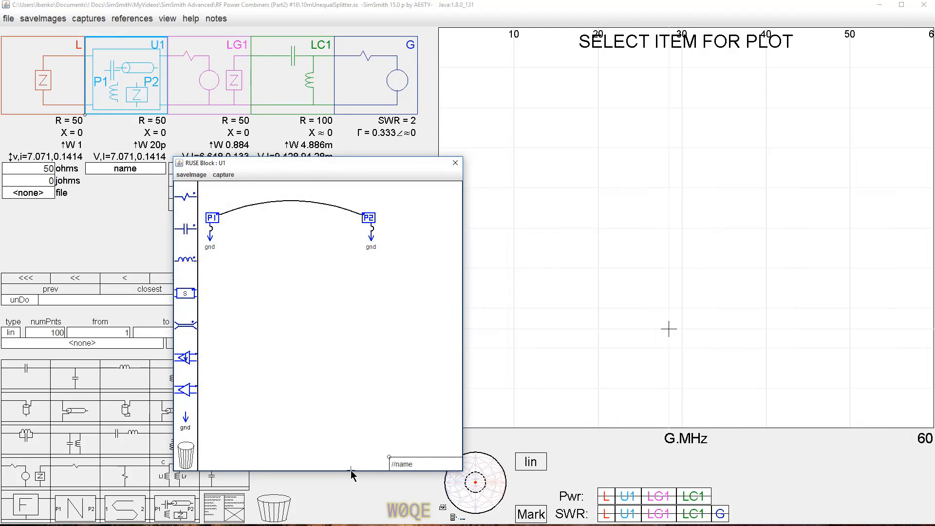
drag(351, 471, 372, 379)
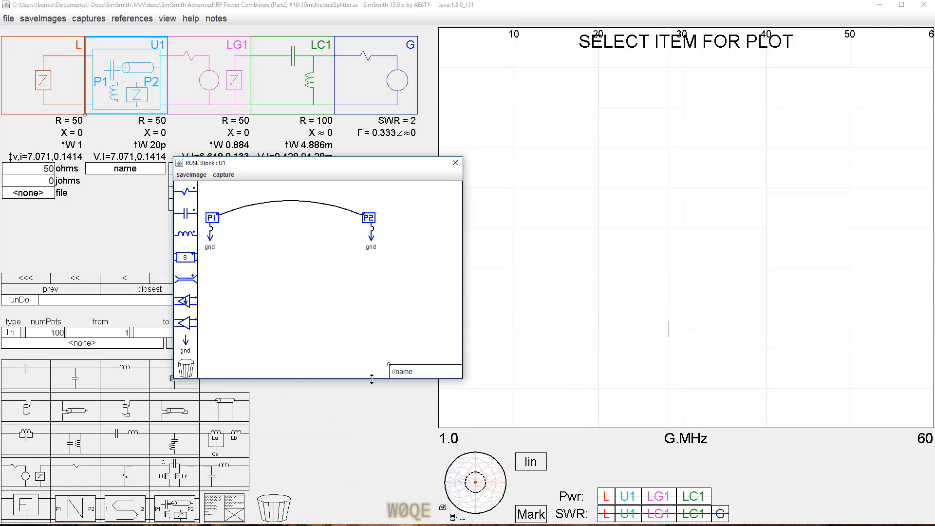
Name the RUSE block "10m 3:1 Splitter" and remove the direct wire between P1 and P2.
click(411, 373)
text(n)
click(414, 370)
text(10m 3:1 Splitter)
drag(359, 213, 345, 203)
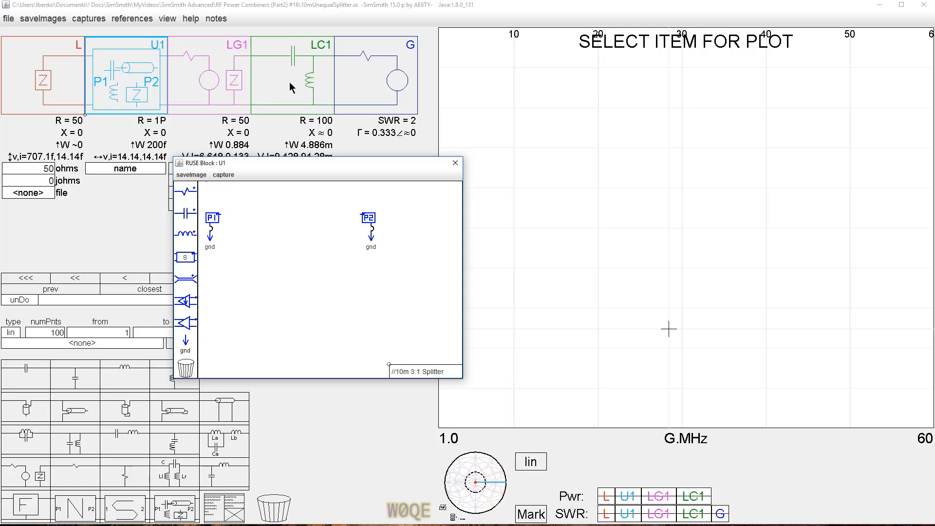
Place a series capacitor defined as "C1 2k" and a vertical inductor defined as "L1 Q" between the ports.
drag(186, 213, 258, 214)
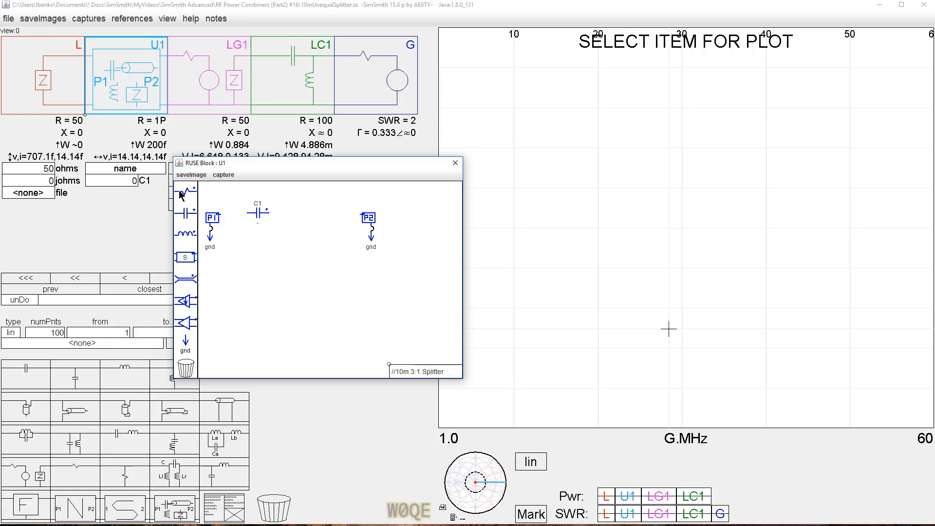
text(C1 2k)
key(Delete)
drag(185, 234, 331, 241)
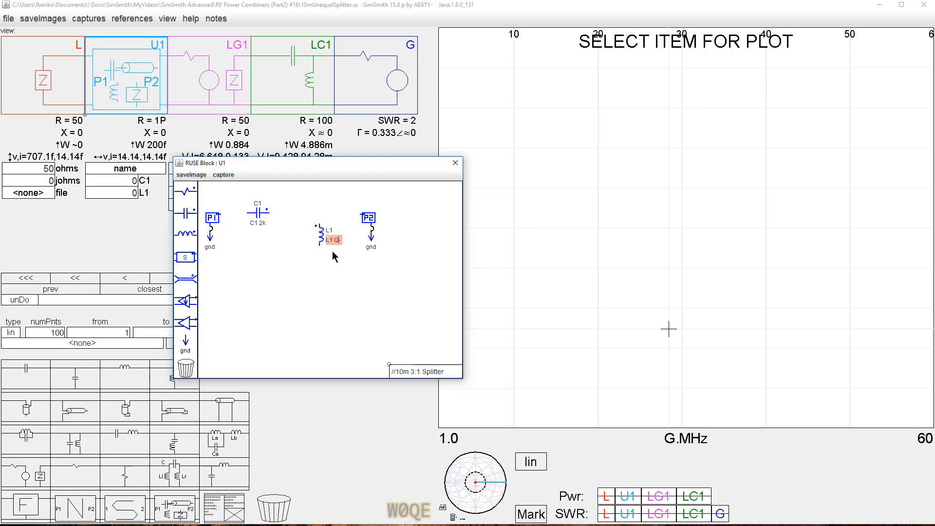
key(Delete)
key(Return)
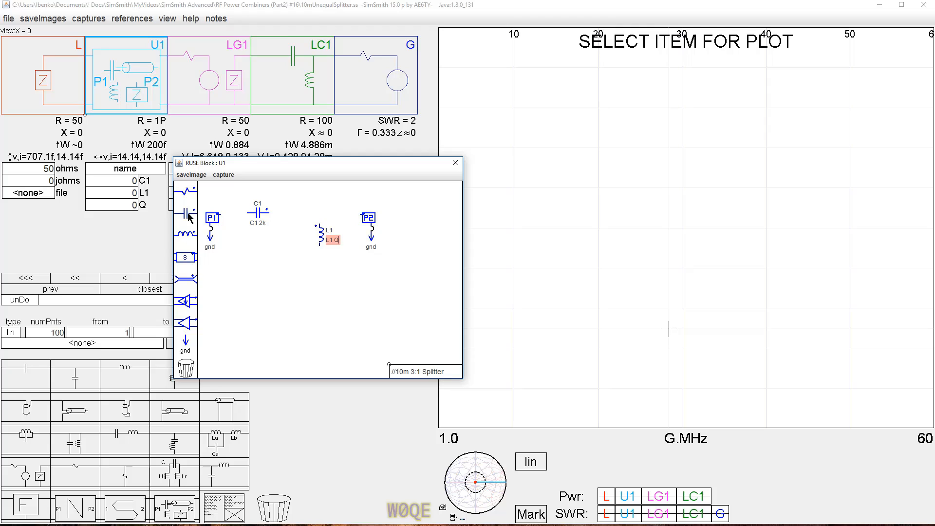
Wire P1 through C1 to P2, with L1 shunted from the P2 node to a new ground.
mouse_move(222, 217)
mouse_down()
mouse_move(268, 207)
mouse_move(313, 216)
mouse_move(319, 227)
mouse_move(364, 219)
mouse_up()
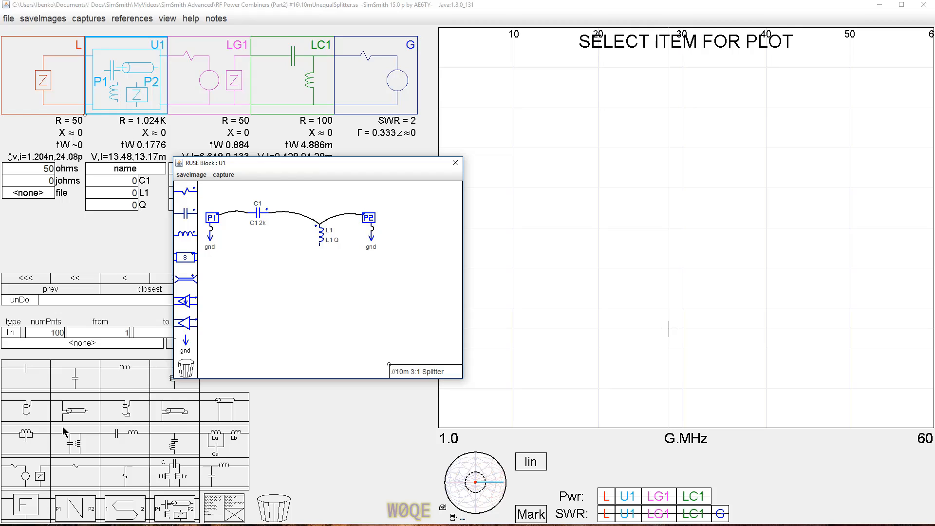
drag(187, 344, 317, 263)
click(317, 258)
click(320, 245)
click(332, 265)
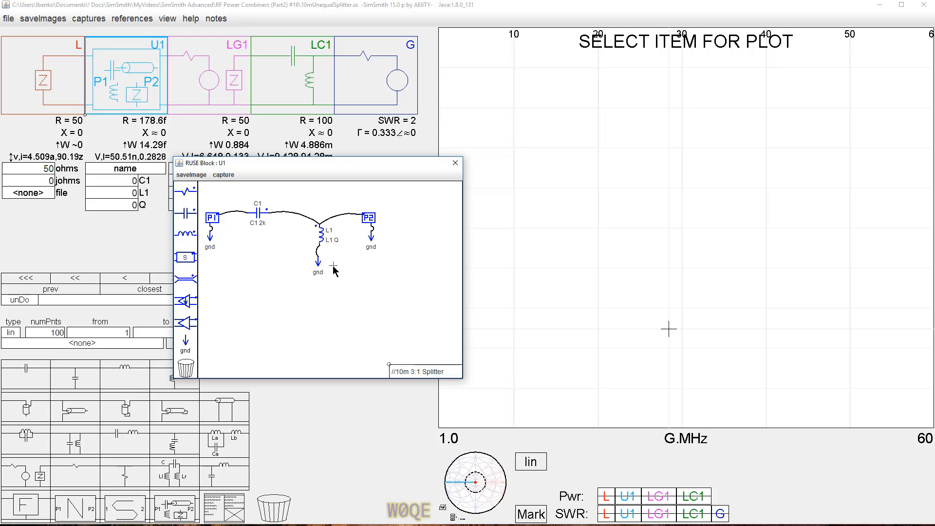
Set capacitor C1 in the RUSE block to 111.4p, moving the schematic window clear of the parameter values.
click(118, 181)
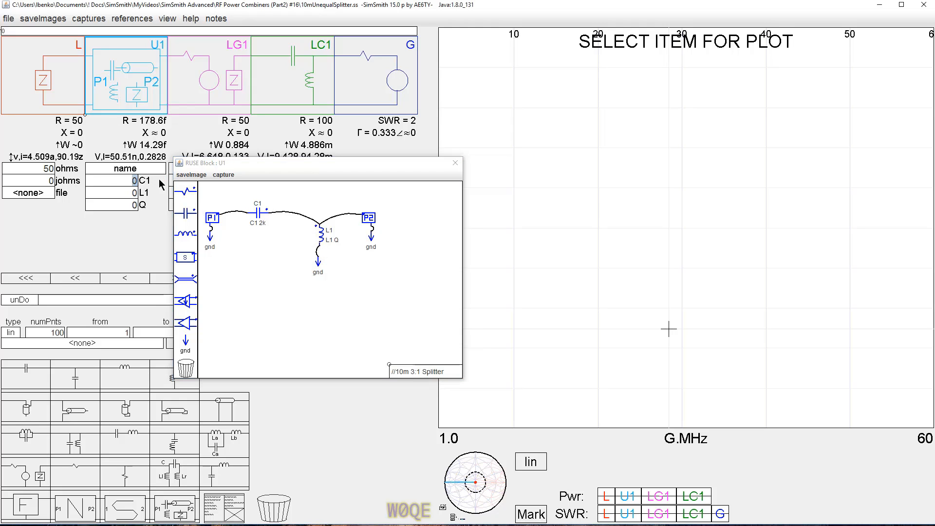
drag(307, 161, 189, 253)
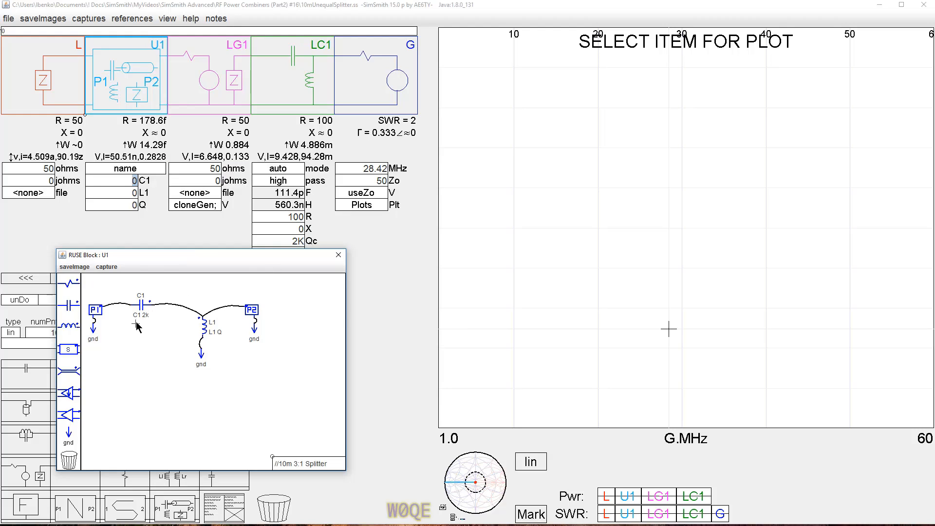
click(129, 181)
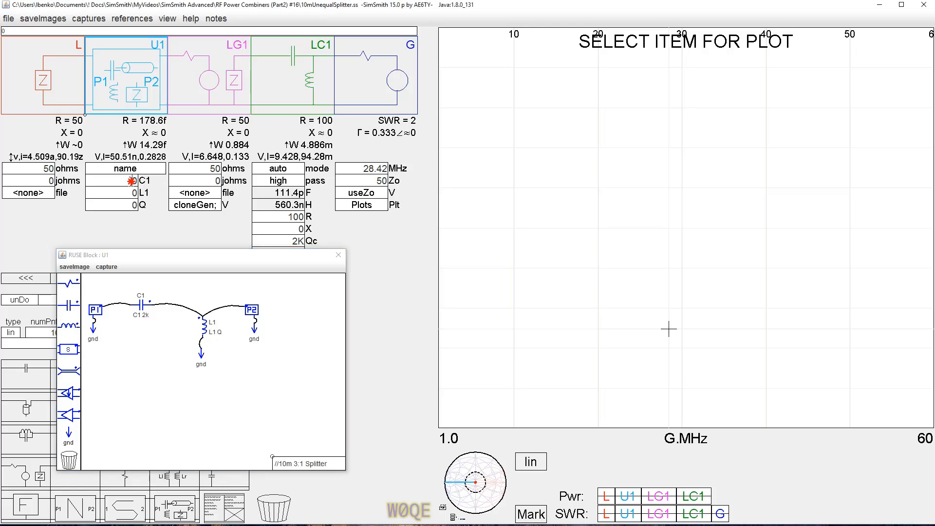
text(11)
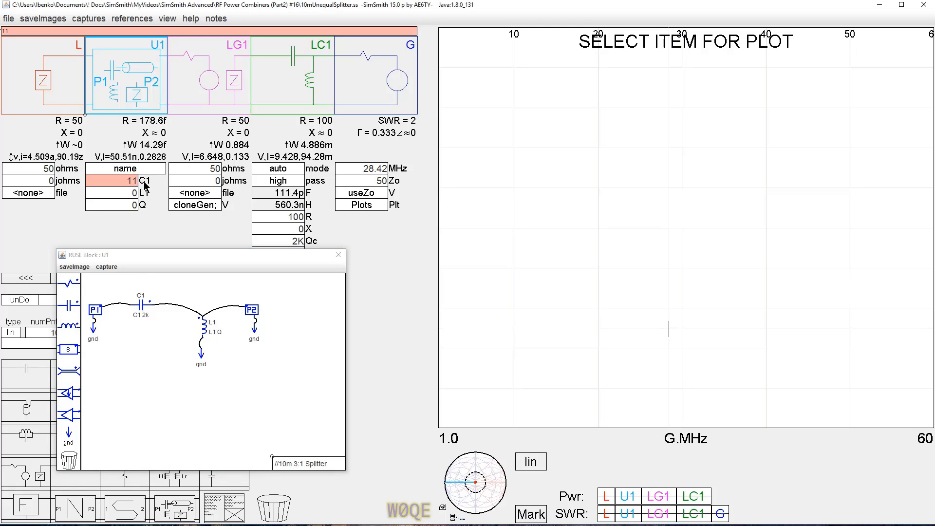
text(1.4p)
Set inductor L1 in the RUSE block to 560.3n and its Q to 200.
click(127, 195)
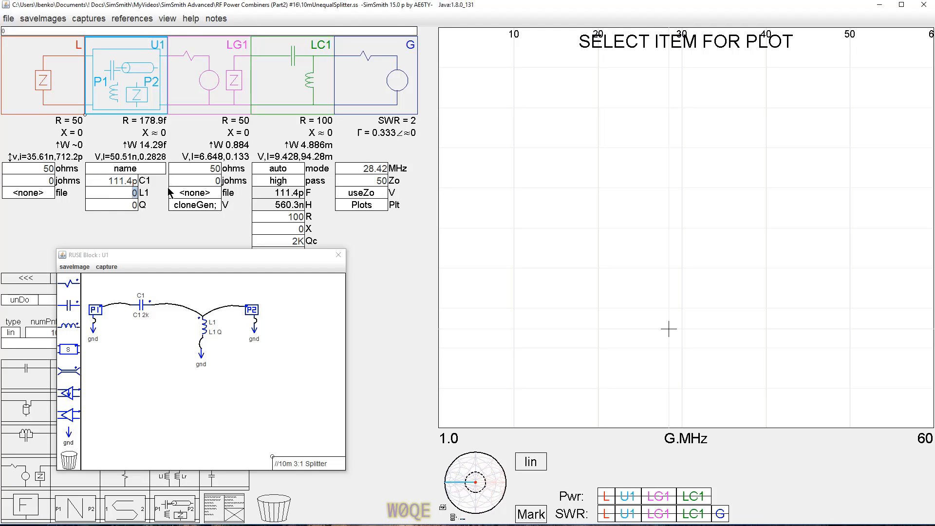
text(560)
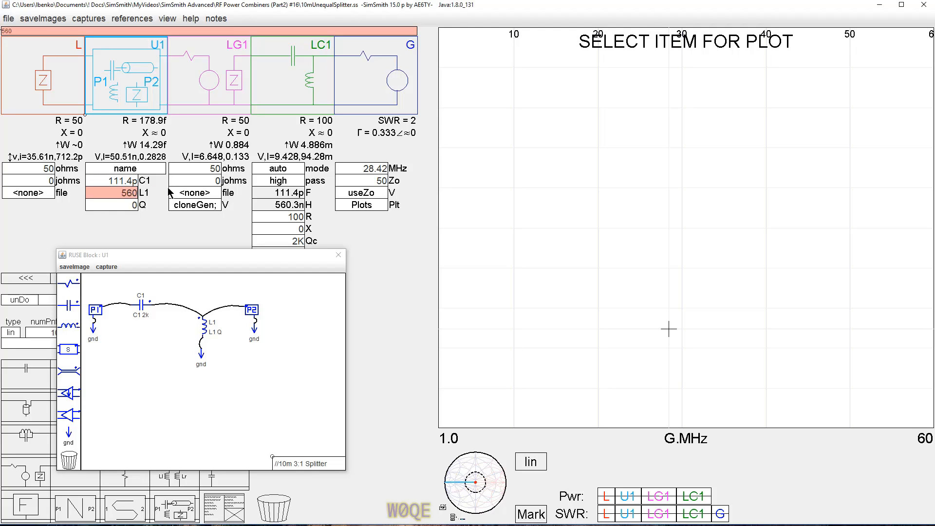
text(.3n)
click(128, 203)
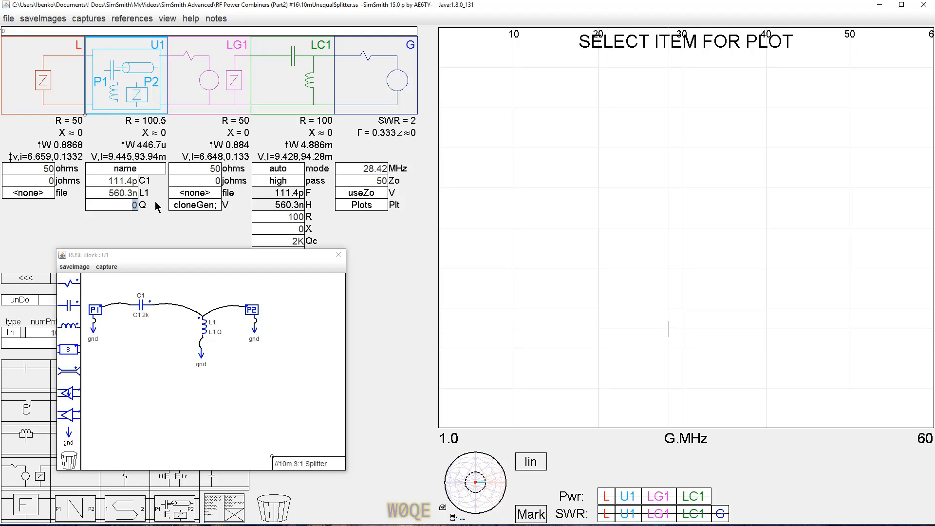
text(200)
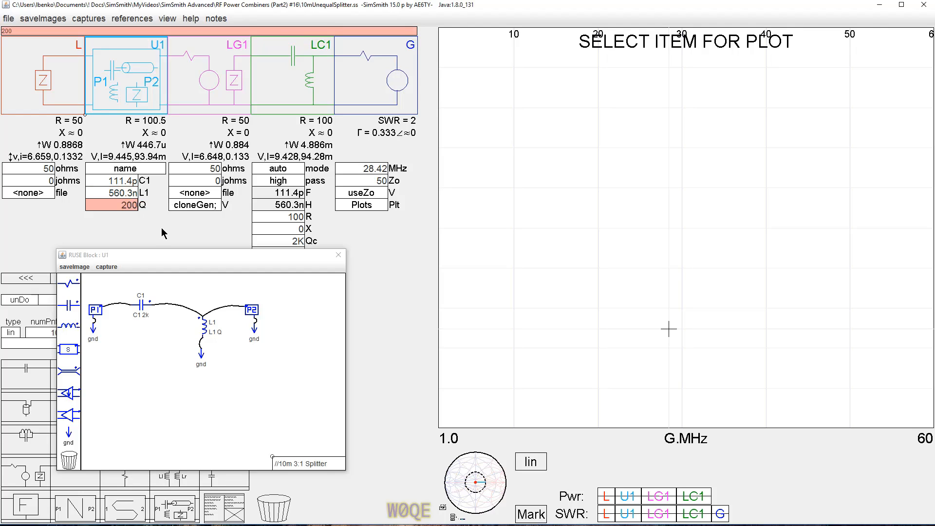
key(Return)
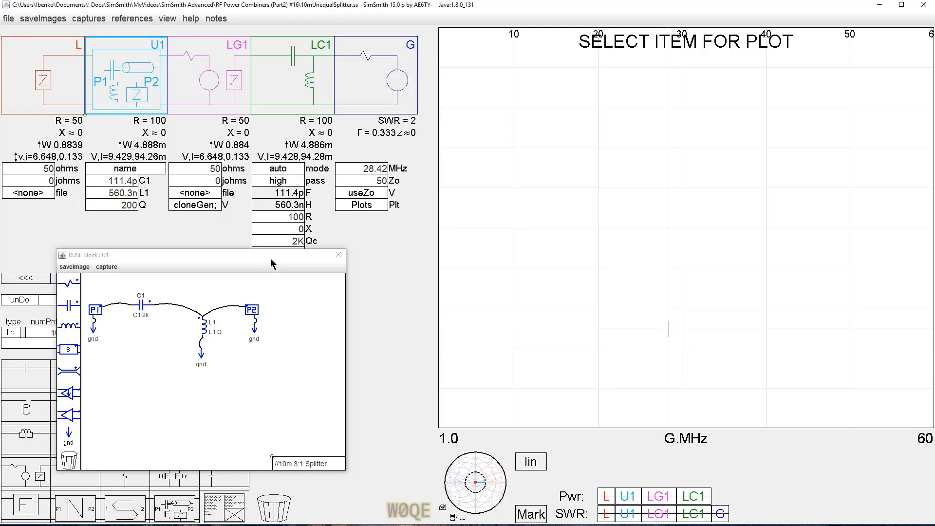
Plot the SWR at U1 and view its impedance on the enlarged Smith chart.
drag(271, 256, 252, 295)
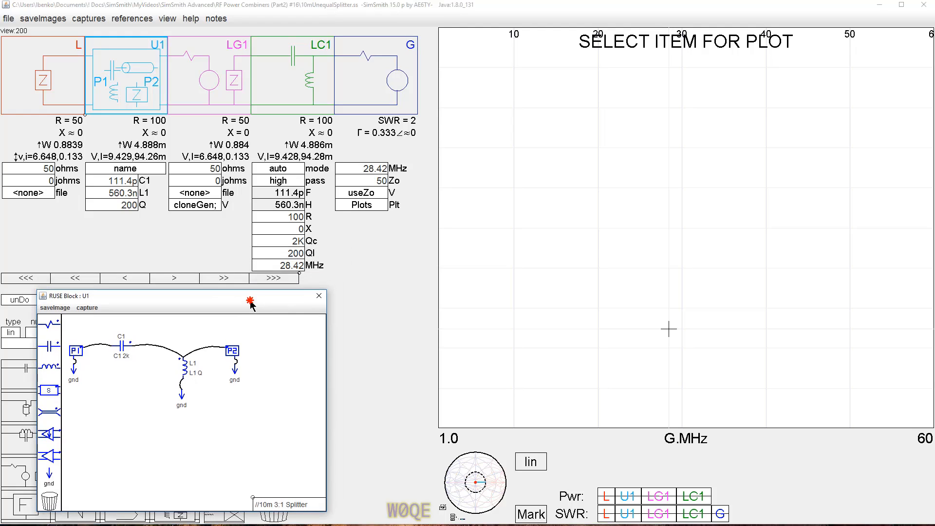
click(630, 514)
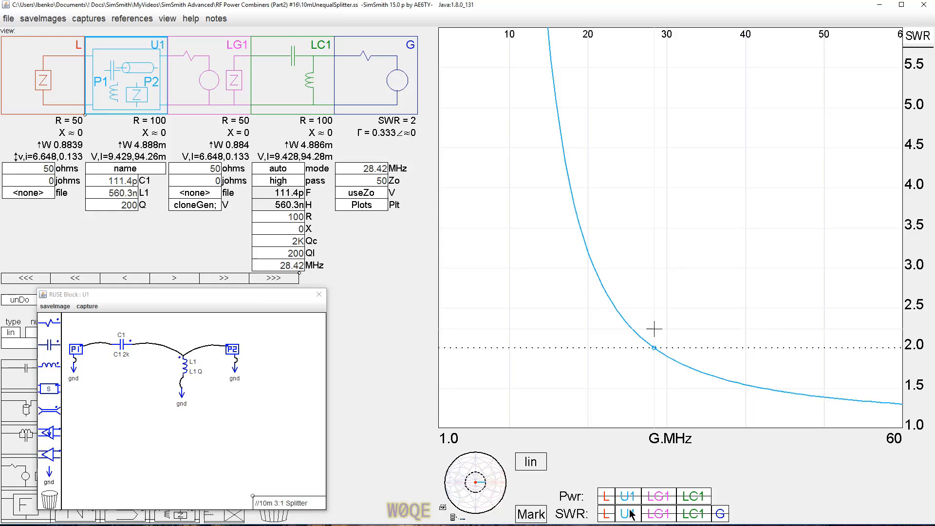
click(487, 496)
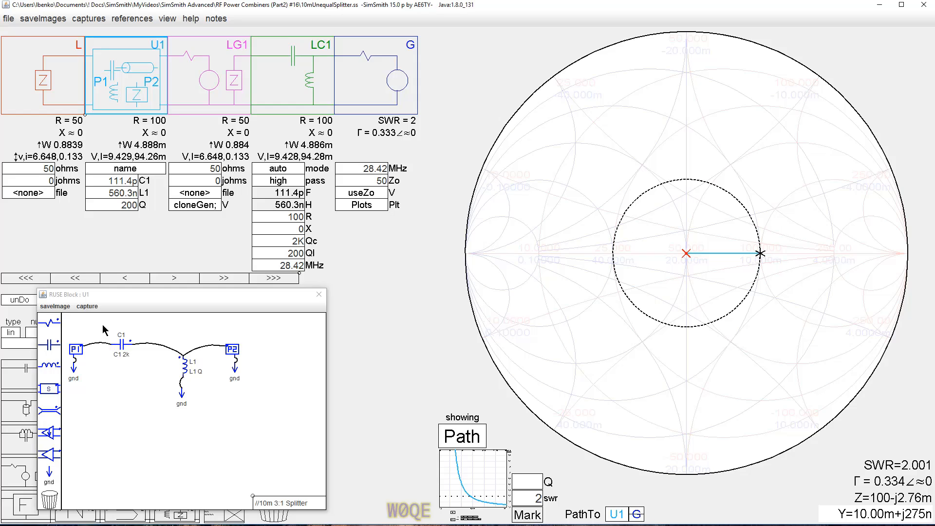
Add a second capacitor defined as "C2 2k" below C1 and a vertical resistor R1 beneath it.
drag(102, 324, 123, 383)
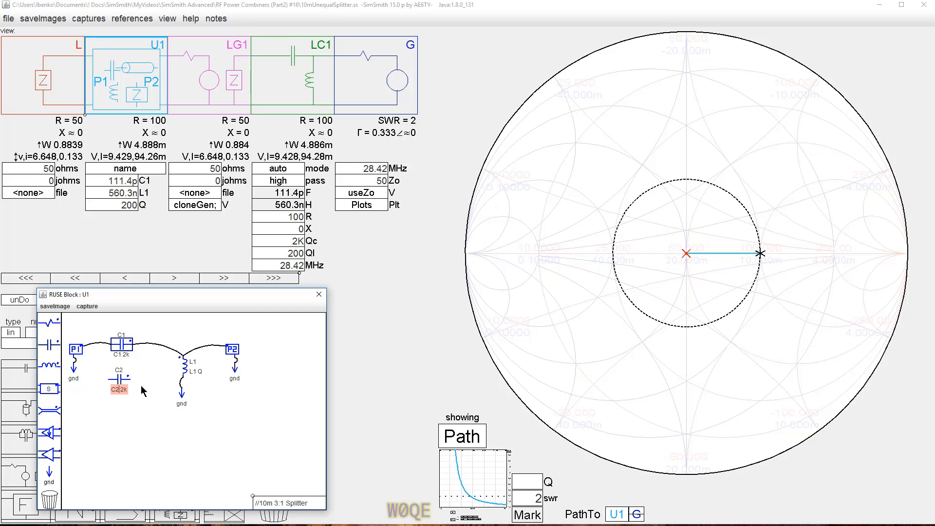
click(115, 434)
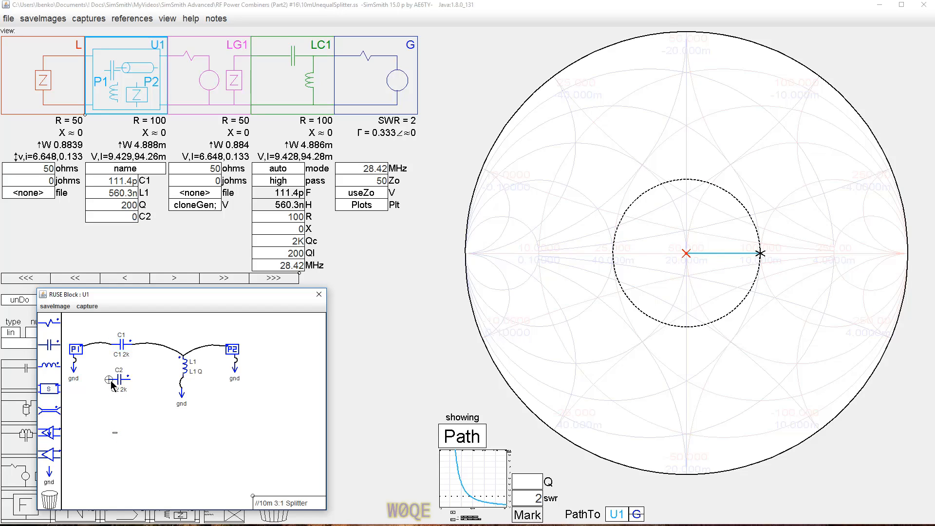
click(49, 326)
click(93, 412)
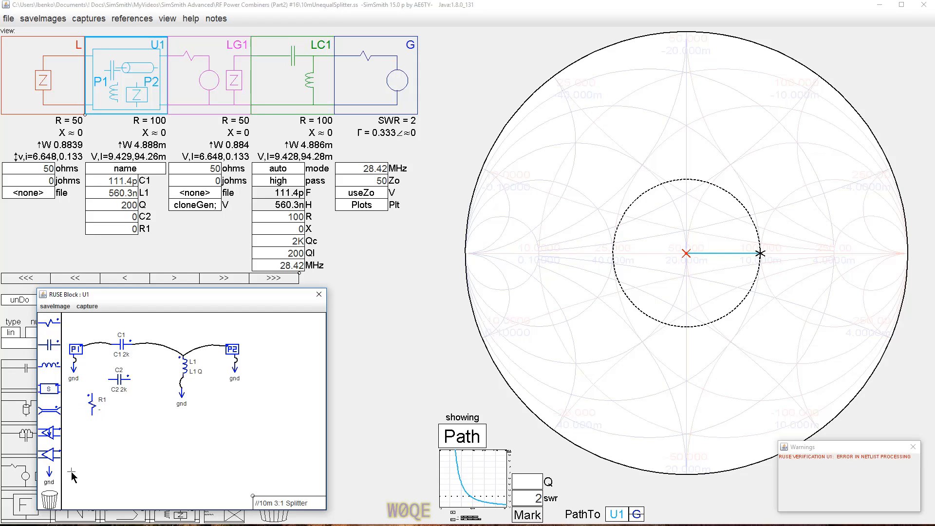
Ground R1's lower end and wire R1 through C2 to the node between C1 and L1.
click(48, 474)
click(90, 433)
drag(92, 437, 94, 422)
drag(91, 396, 162, 357)
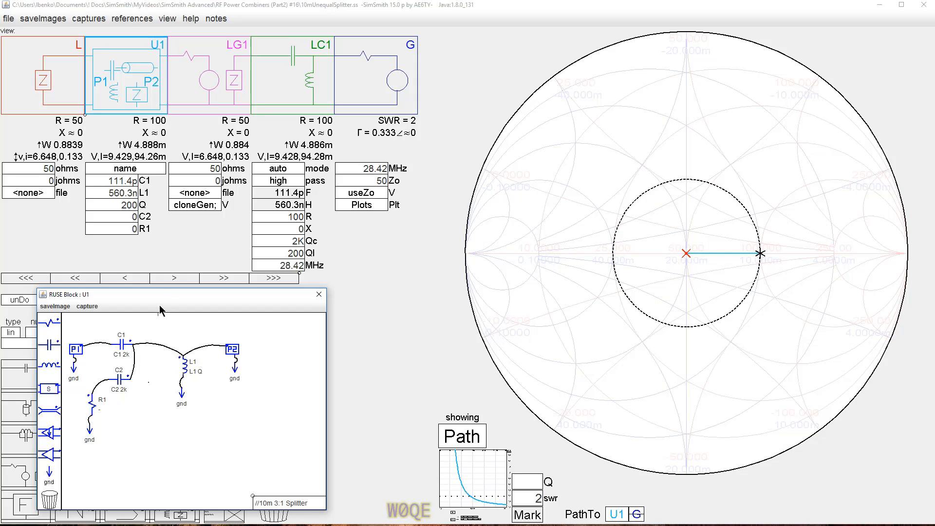
Set capacitor C2 in the U1 block to 111.4p.
click(125, 216)
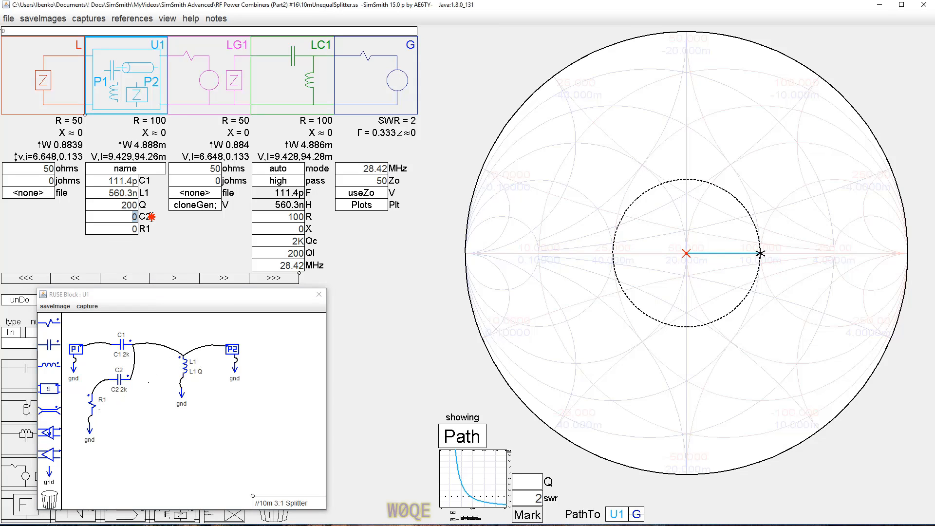
text(11)
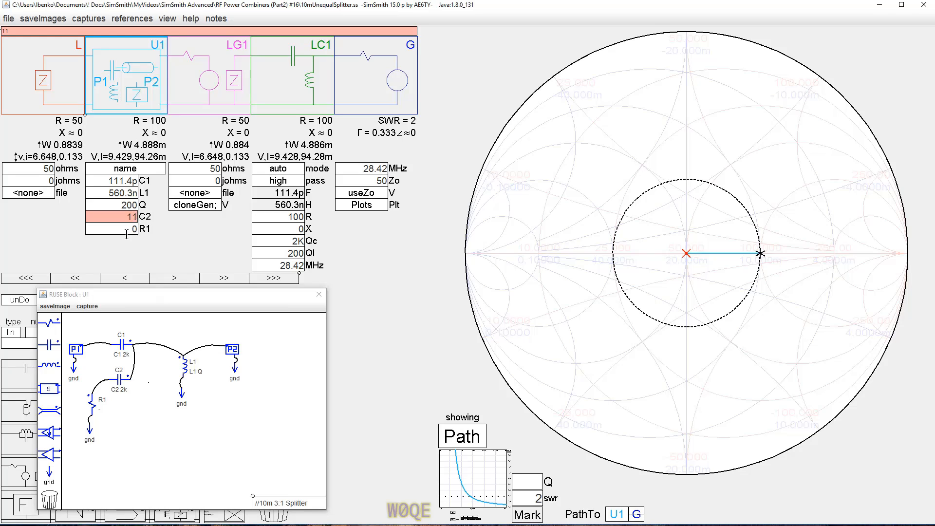
text(1.4p)
Enlarge the RUSE block's code area, add "C1; C2; L1; Q;" below the title comment, and close the block.
drag(253, 497, 201, 453)
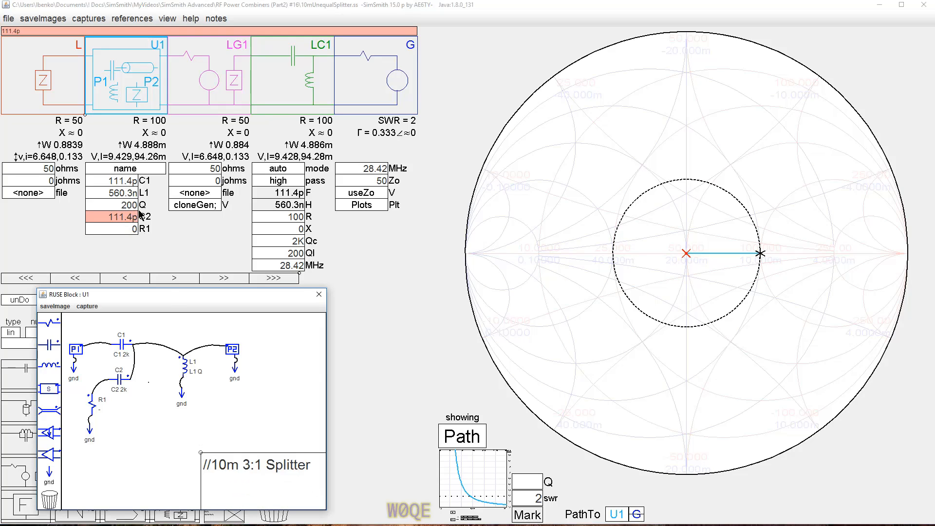
drag(201, 457, 193, 446)
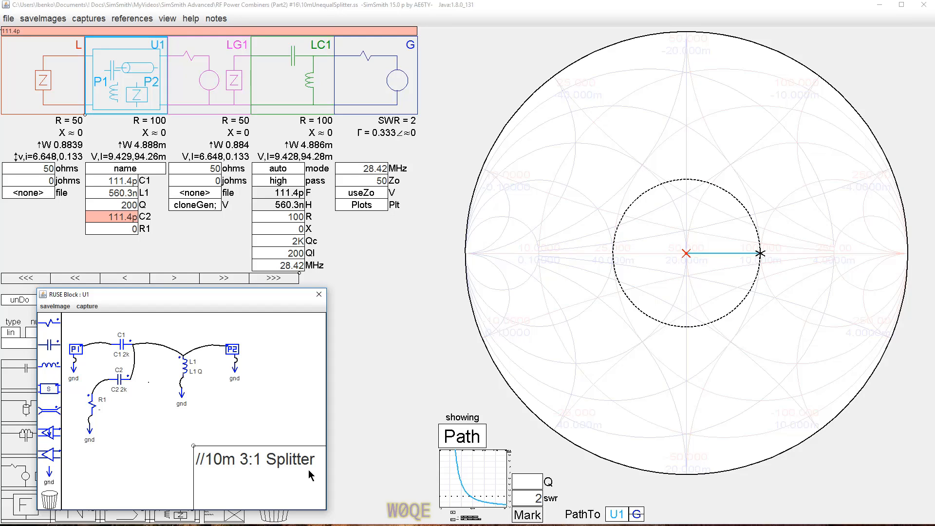
text(C1; C2;)
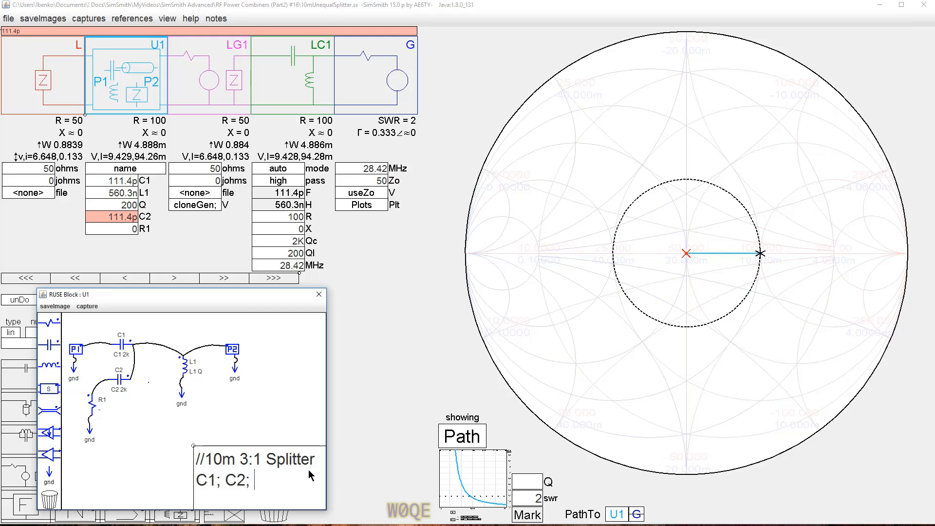
text( L1; Q;)
click(319, 295)
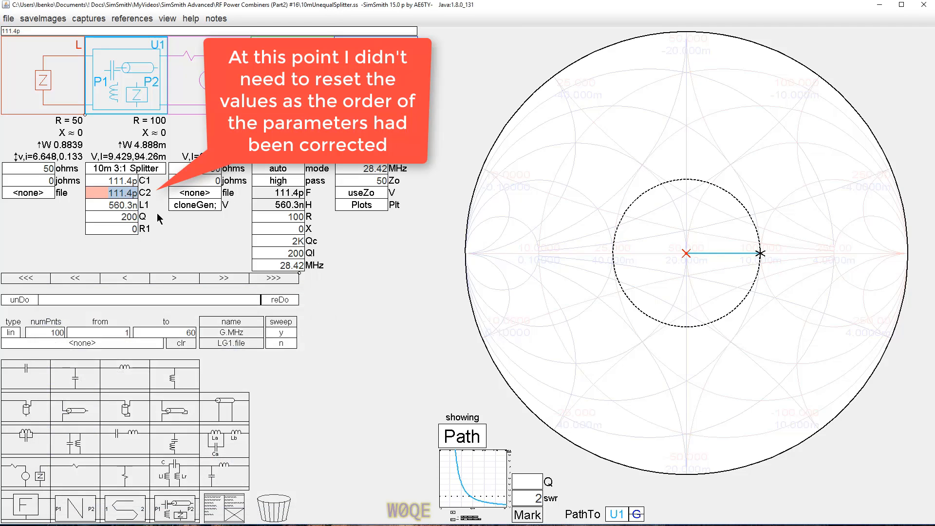
Reset C1, C2, L1 and Q of the U1 block to 0.
click(107, 180)
text(0)
key(Return)
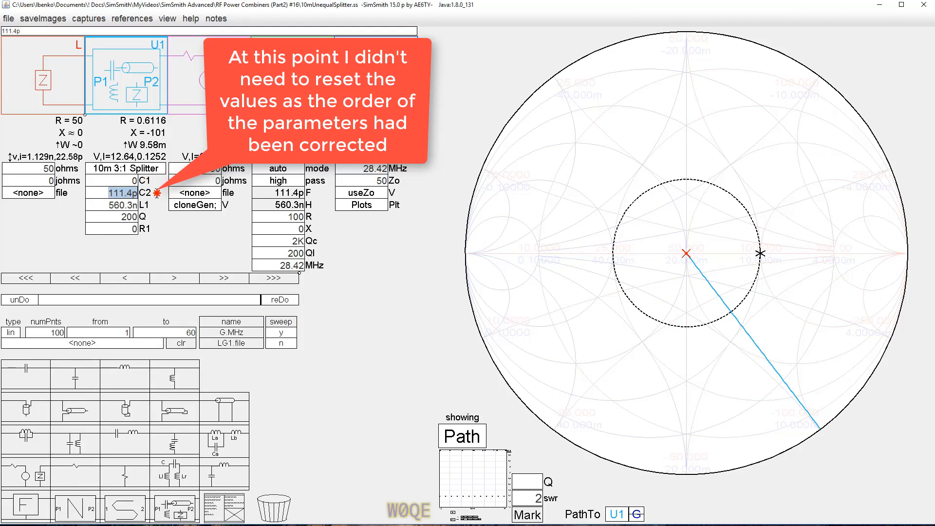
text(0)
key(Return)
text(0)
key(Return)
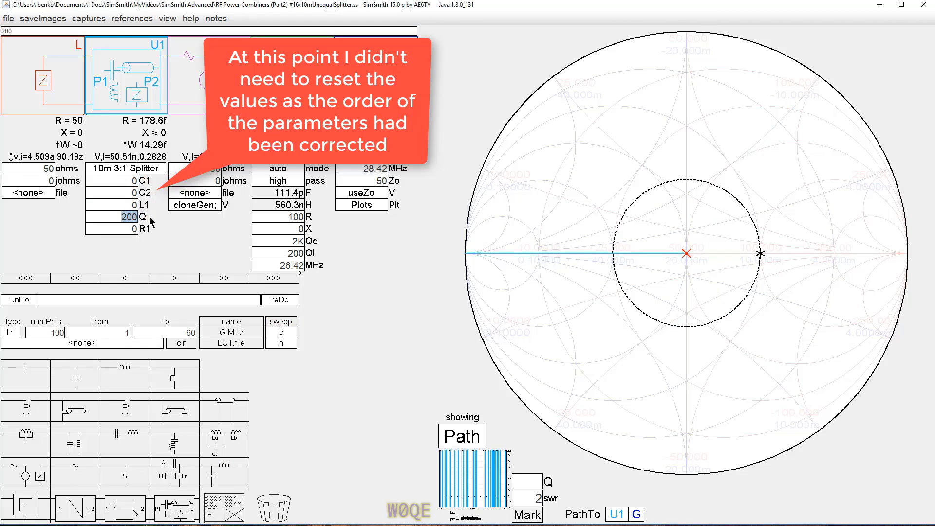
text(0)
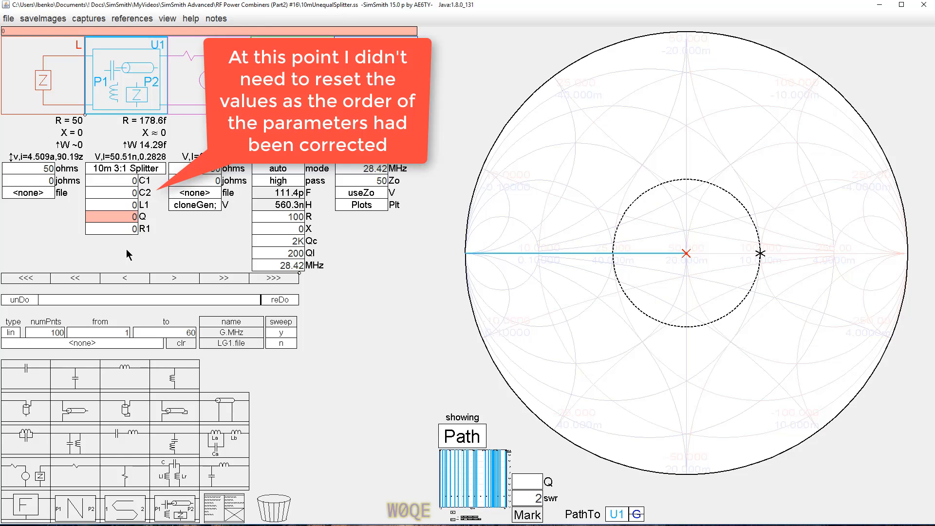
key(Return)
Reopen the U1 RUSE block and set both C1 and C2 to 111.4p.
click(135, 171)
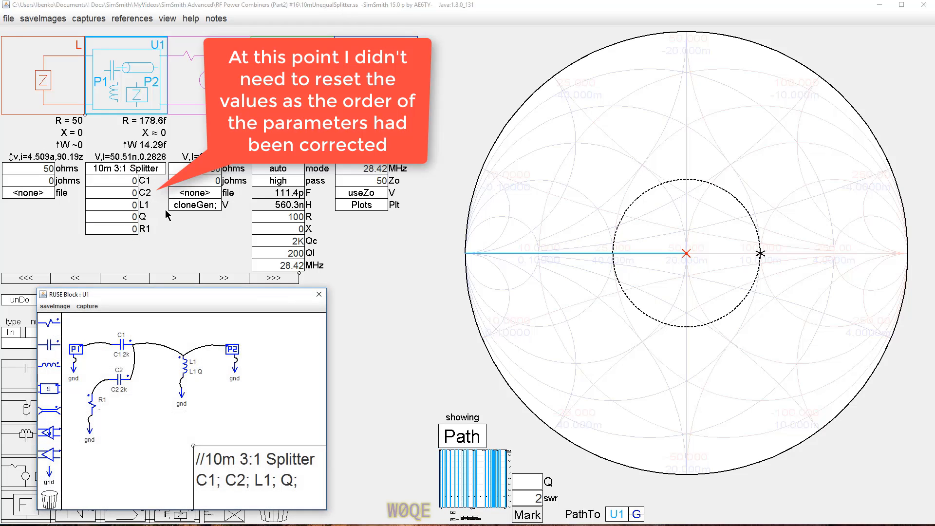
click(133, 179)
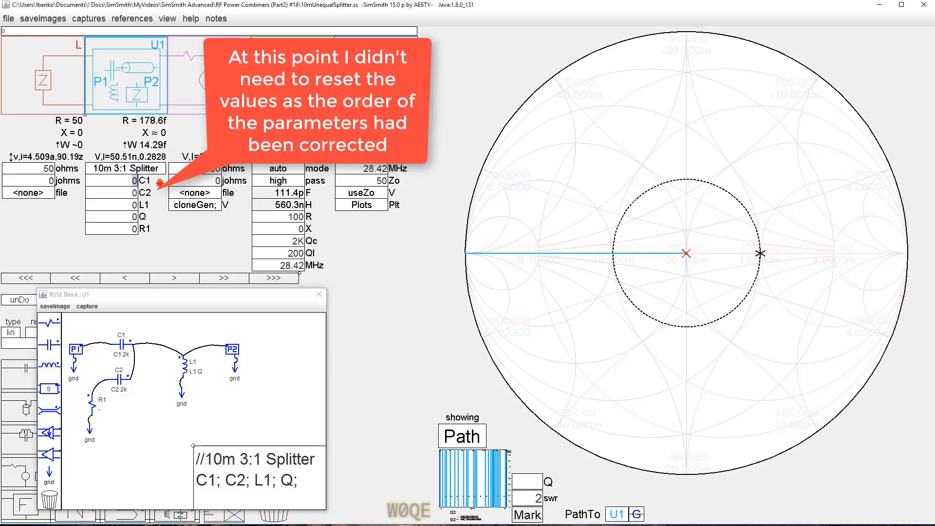
text(11)
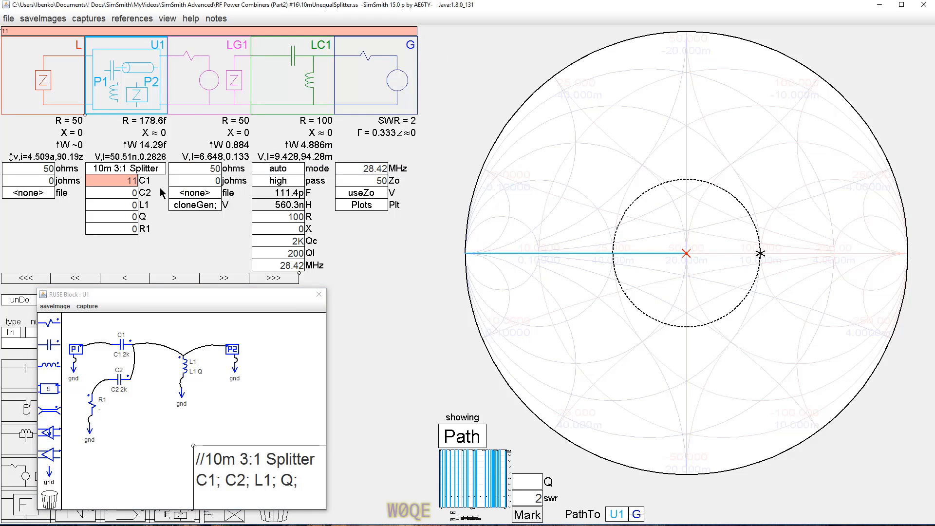
text(1.4p)
click(123, 194)
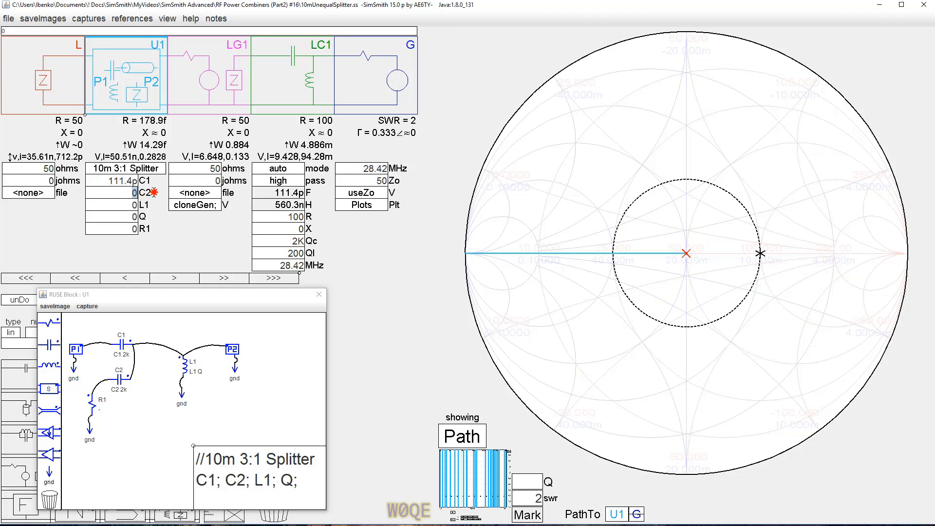
text(111.)
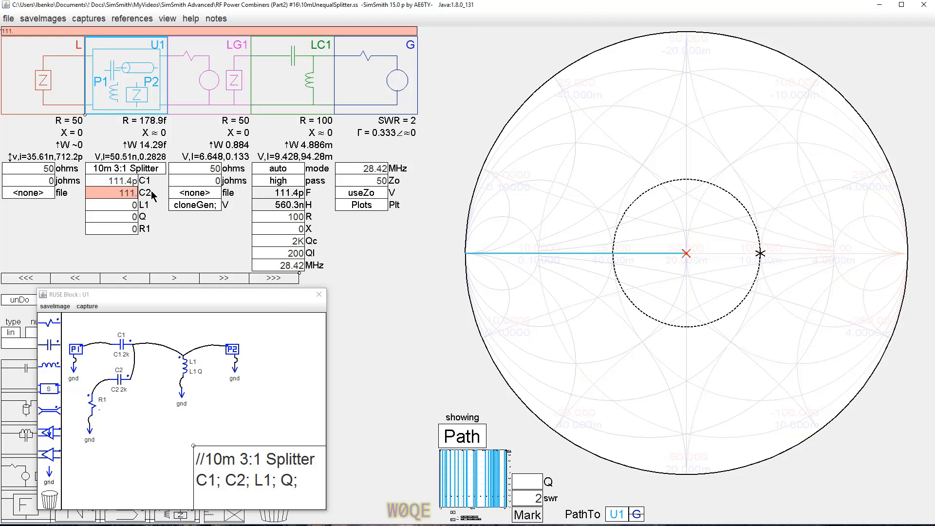
text(4p)
Set inductor L1 in U1 to 280.15n and its Q to 200.
click(125, 205)
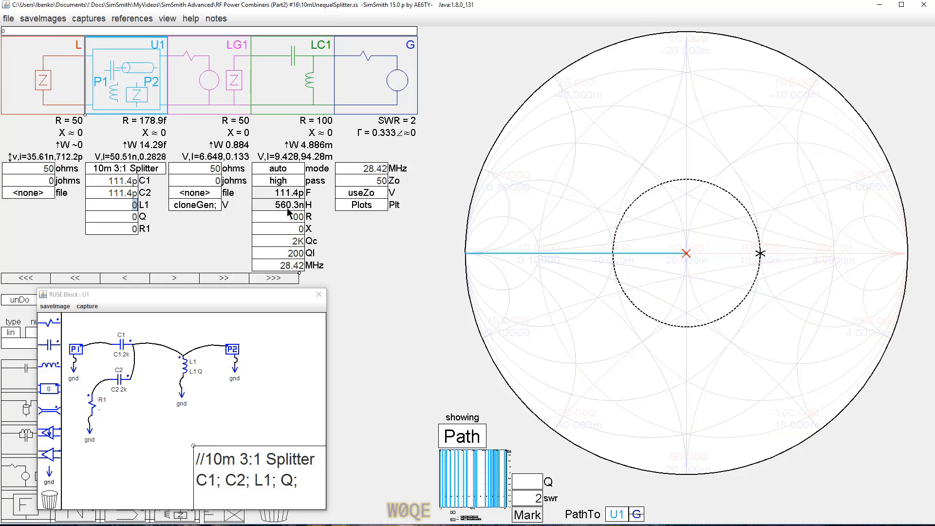
text(28)
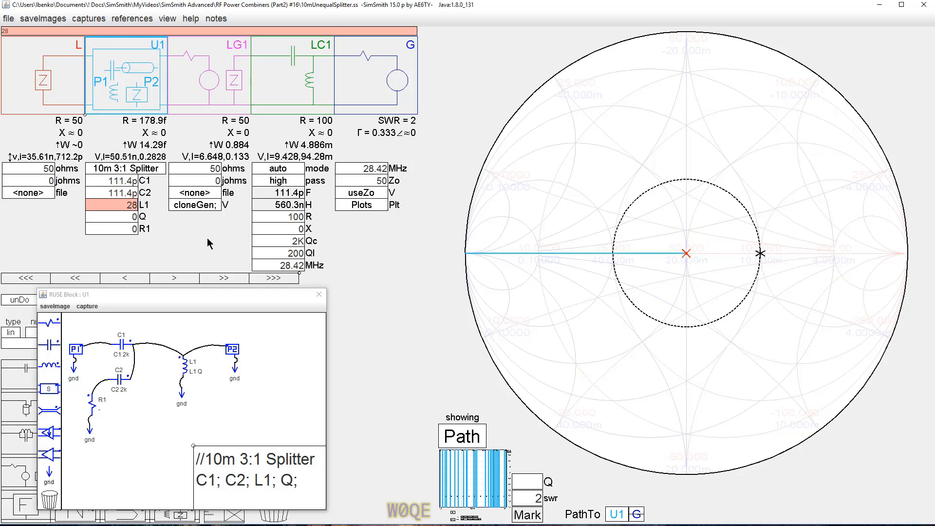
text(0.15n)
click(121, 218)
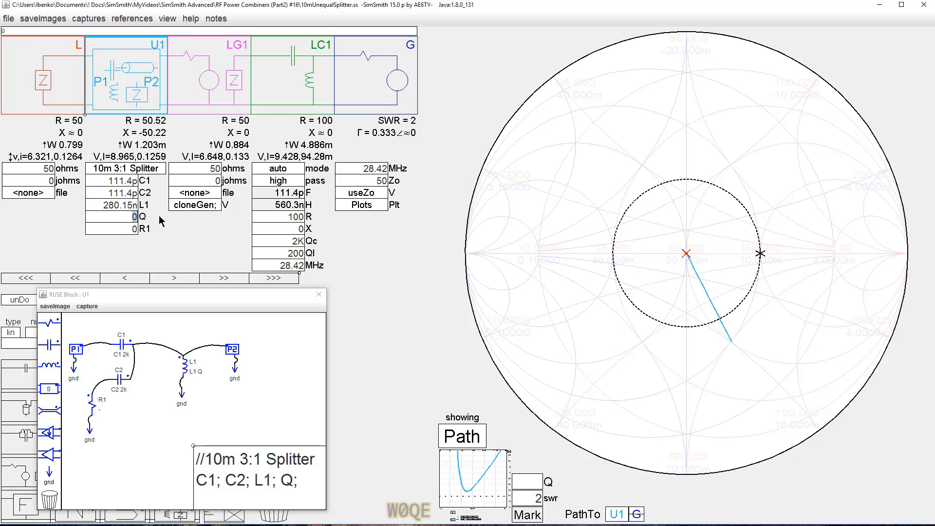
text(200)
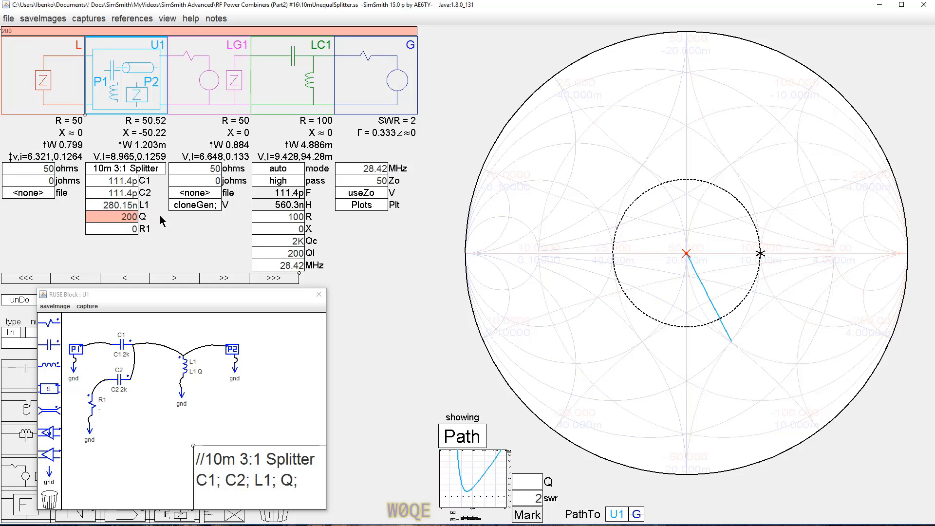
click(122, 229)
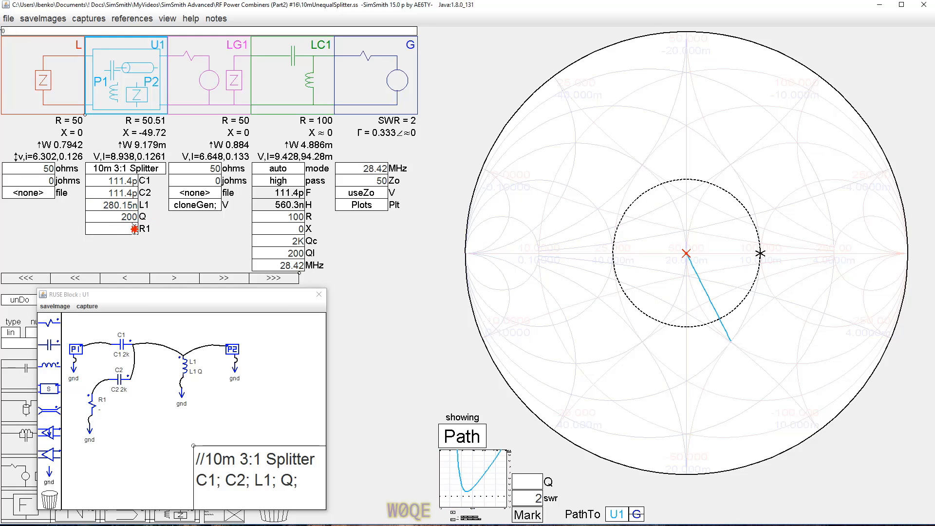
Define the resistor R1 in the RUSE schematic as "R1+jX1".
click(99, 410)
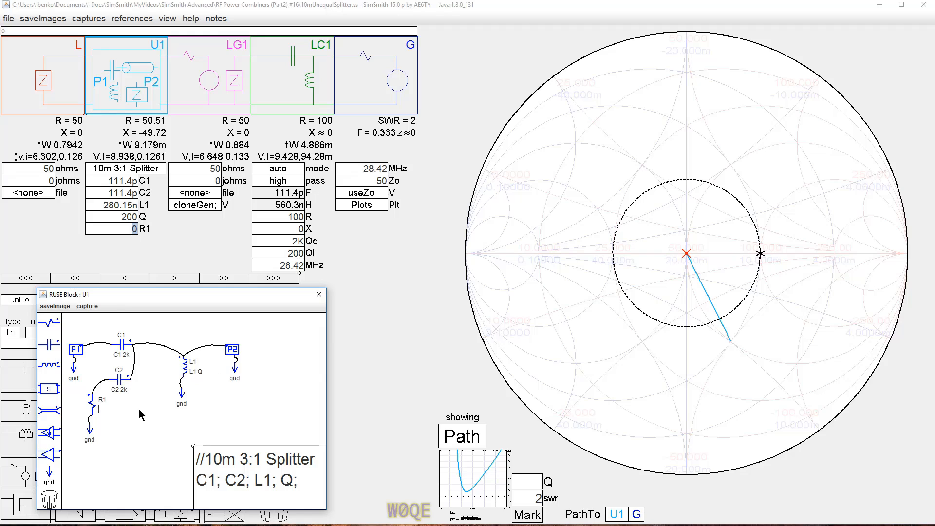
text(R1+jX1)
key(Return)
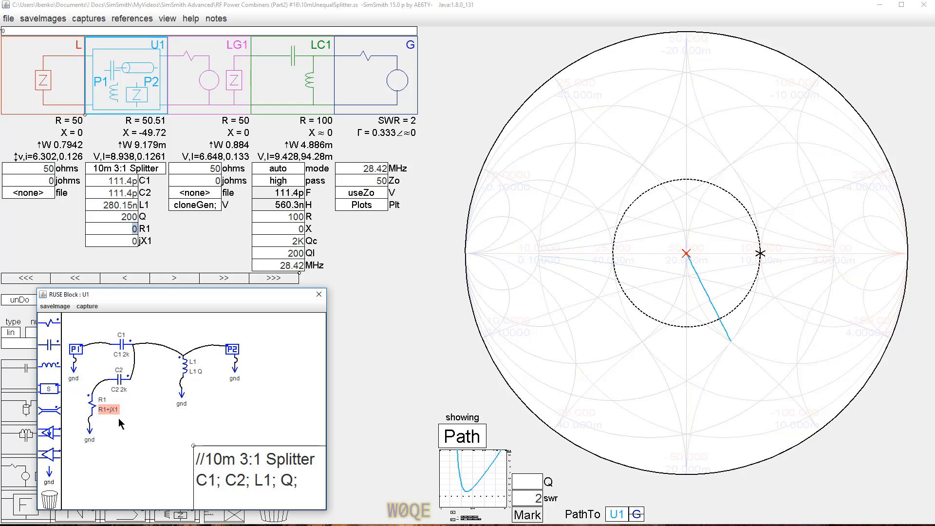
click(119, 418)
Set the R1 value of the U1 block to 50.
click(127, 229)
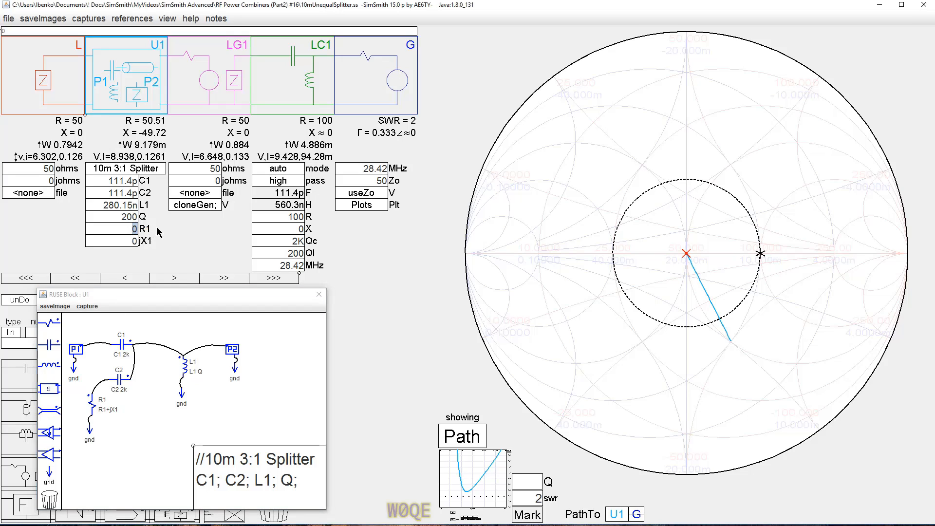
text(50)
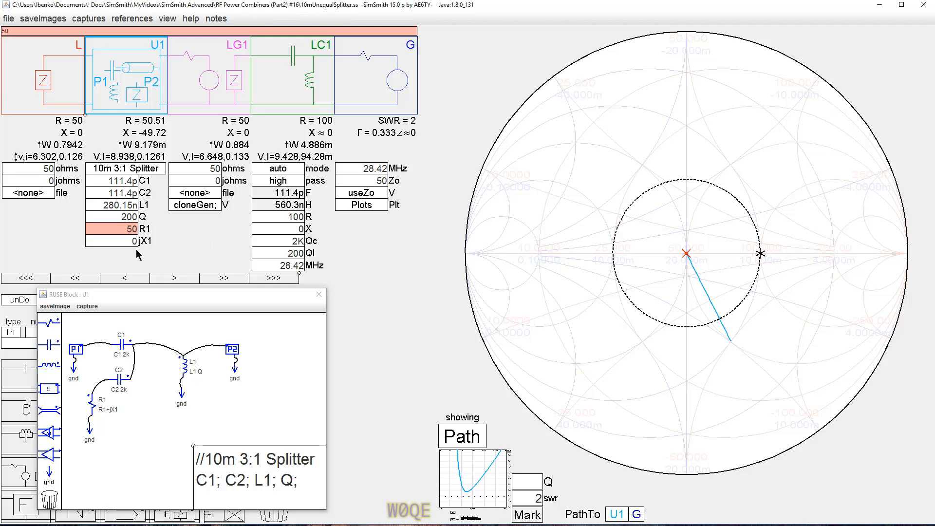
click(129, 426)
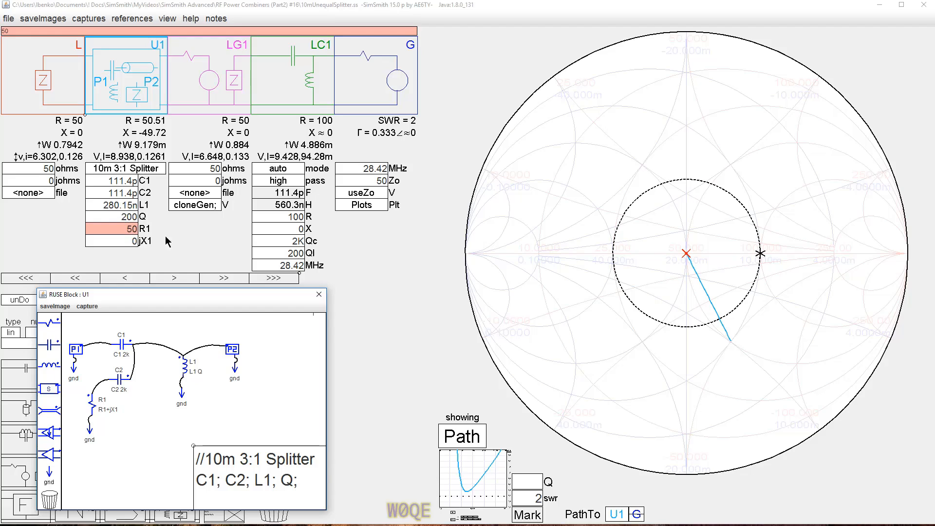
click(159, 253)
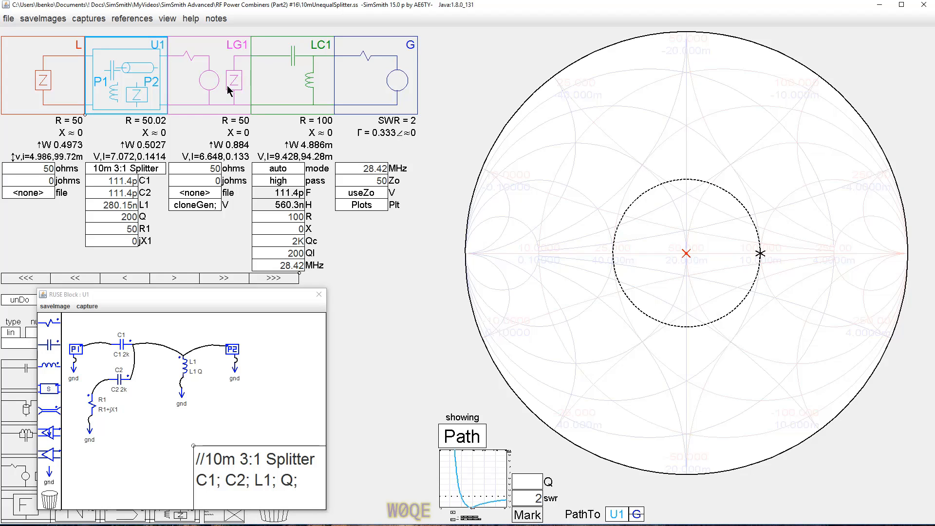
Delete the LG1 and LC1 blocks from the circuit between U1 and the generator.
key(Delete)
key(Delete)
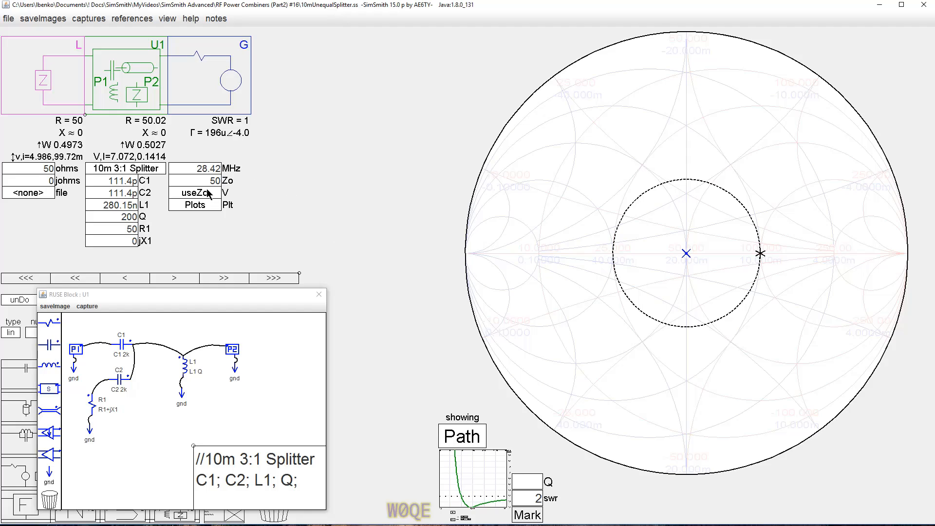
Add the generator plot expression plot "R1.p" U1.R1.p PWR; to plot the power in R1 of block U1.
click(193, 206)
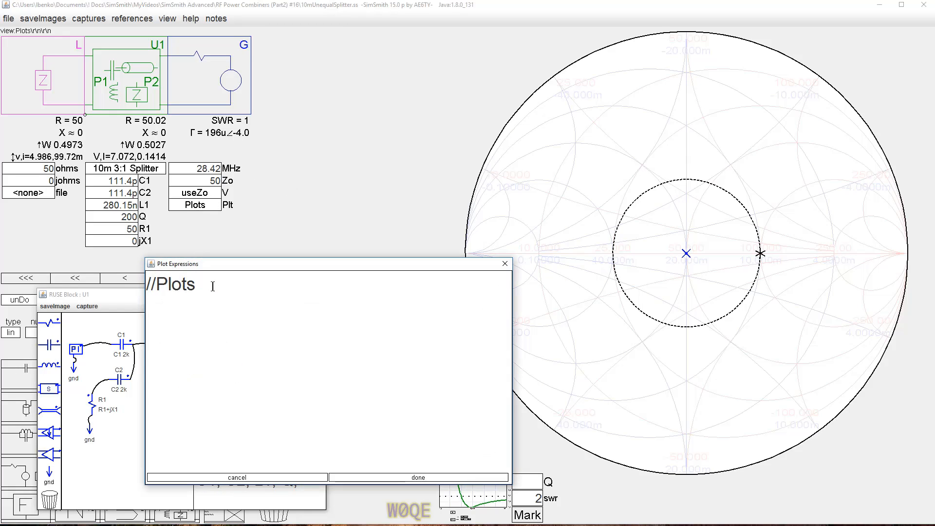
text(pl)
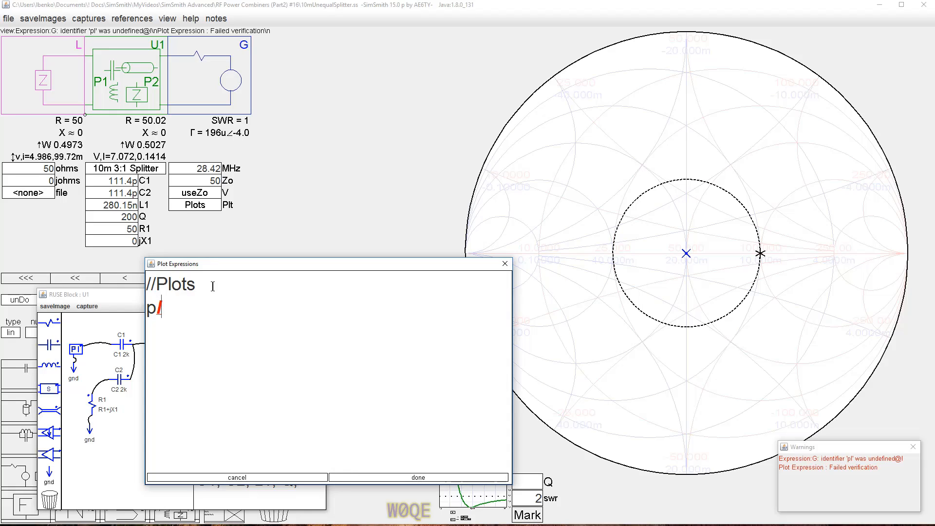
text(ot)
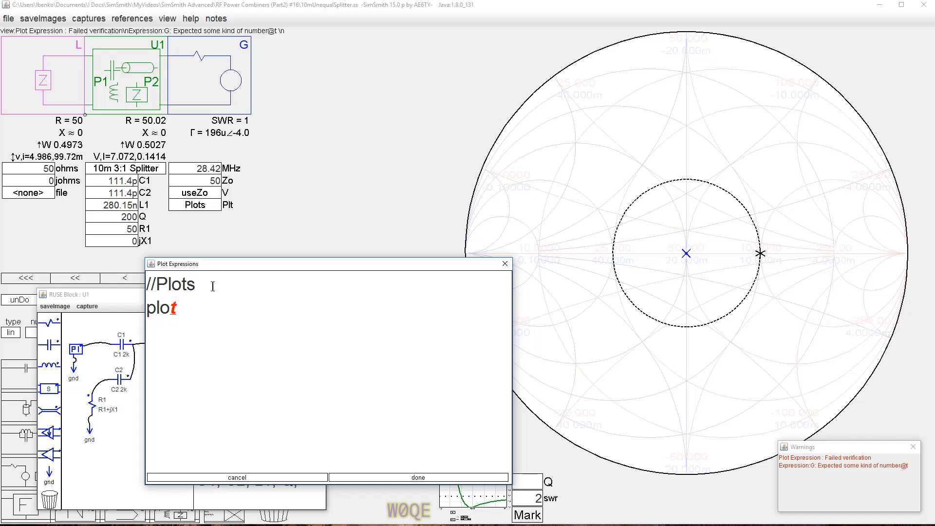
text( "R1)
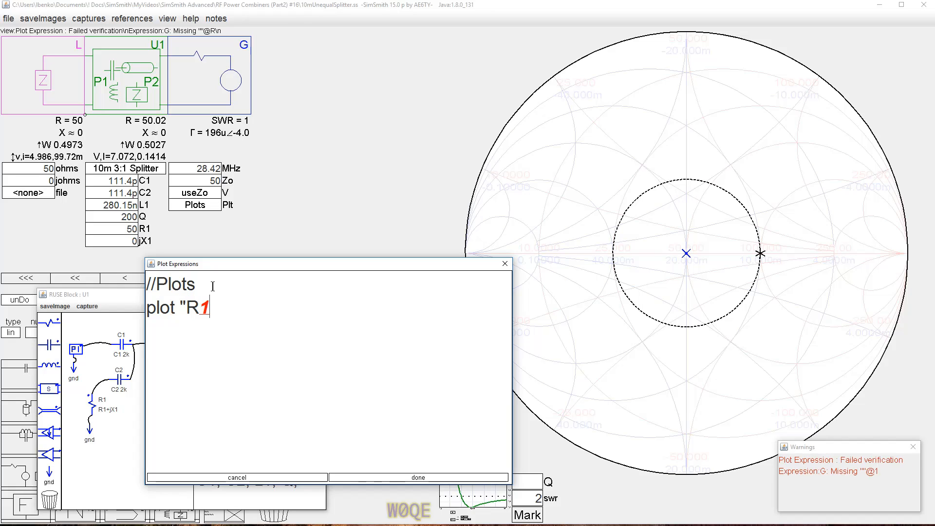
text(.p")
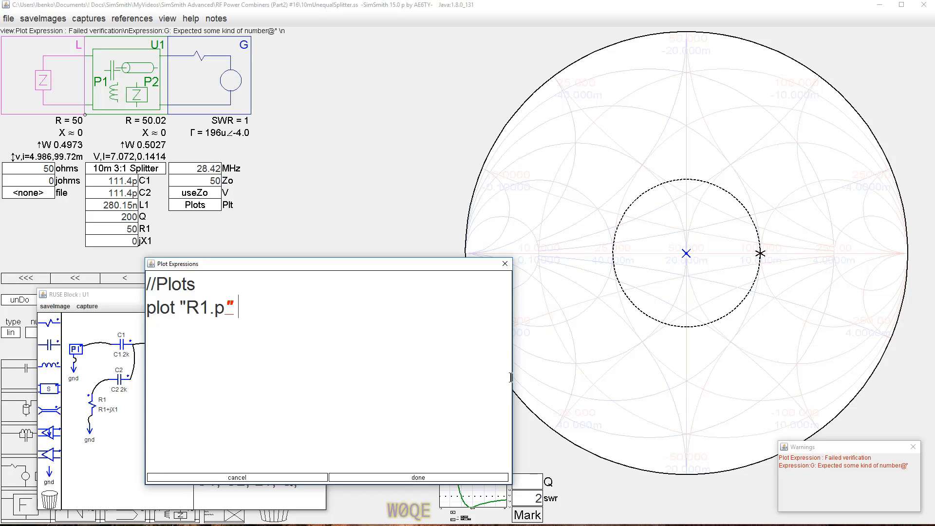
text(U1)
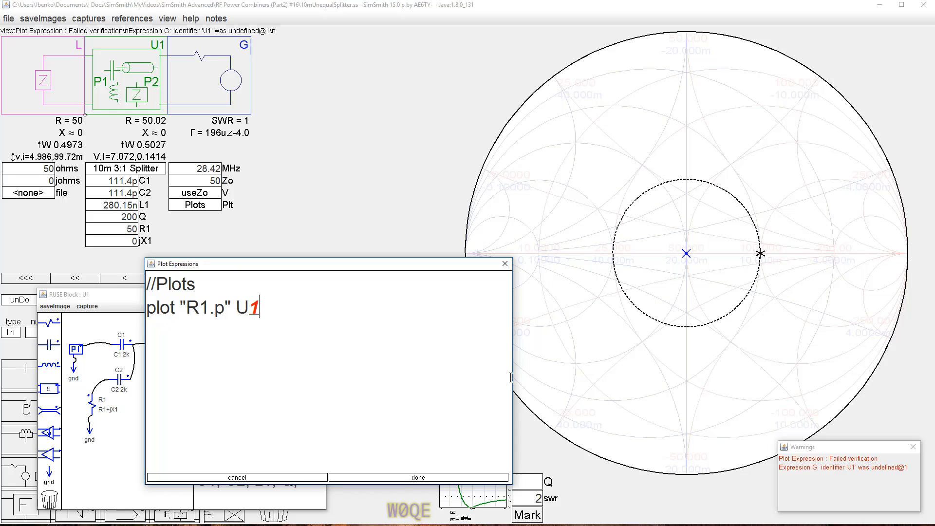
text(.)
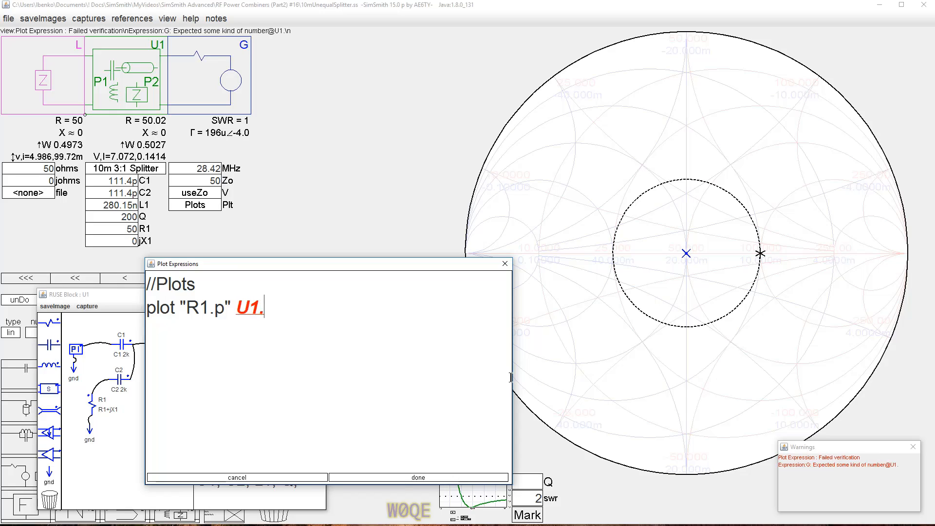
text(R1.)
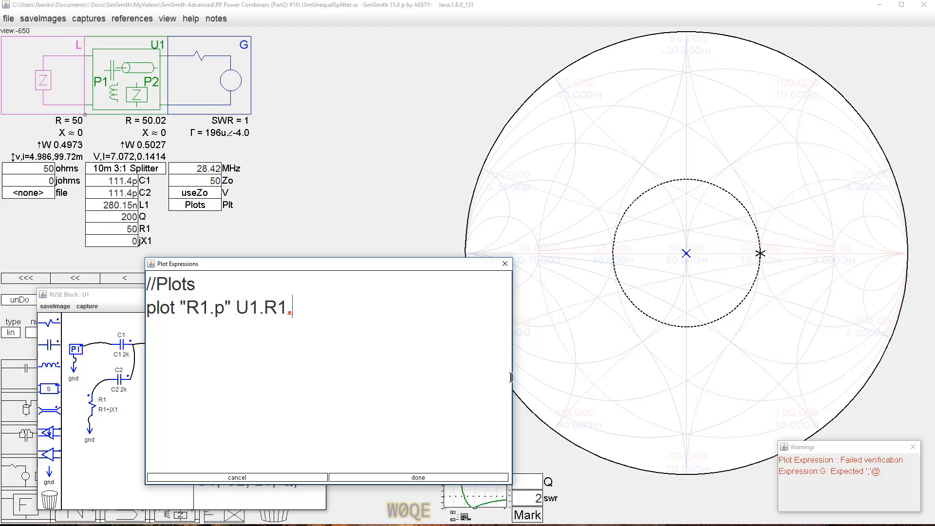
text(p)
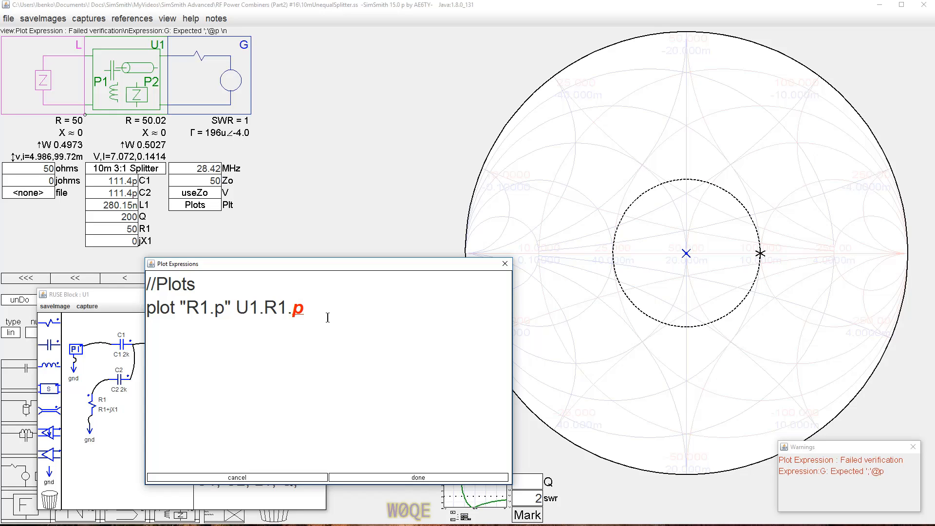
text(PWR;)
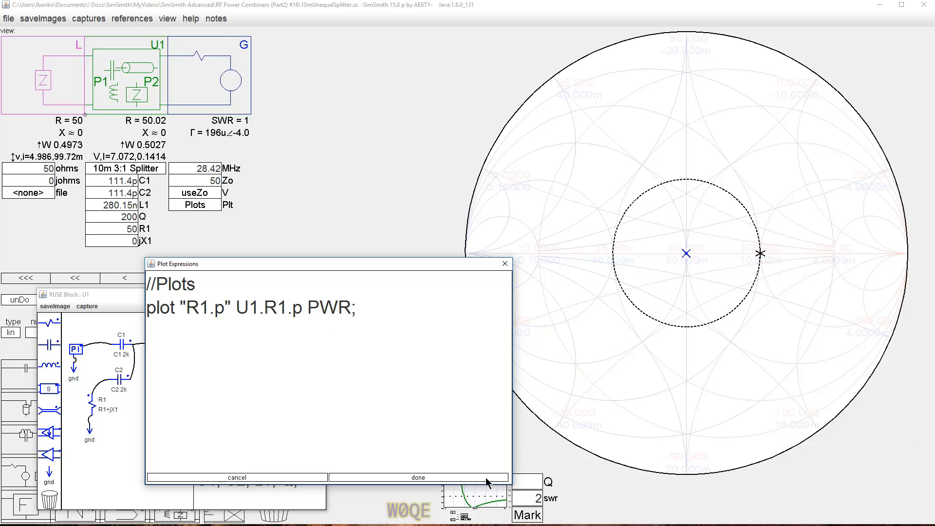
click(417, 478)
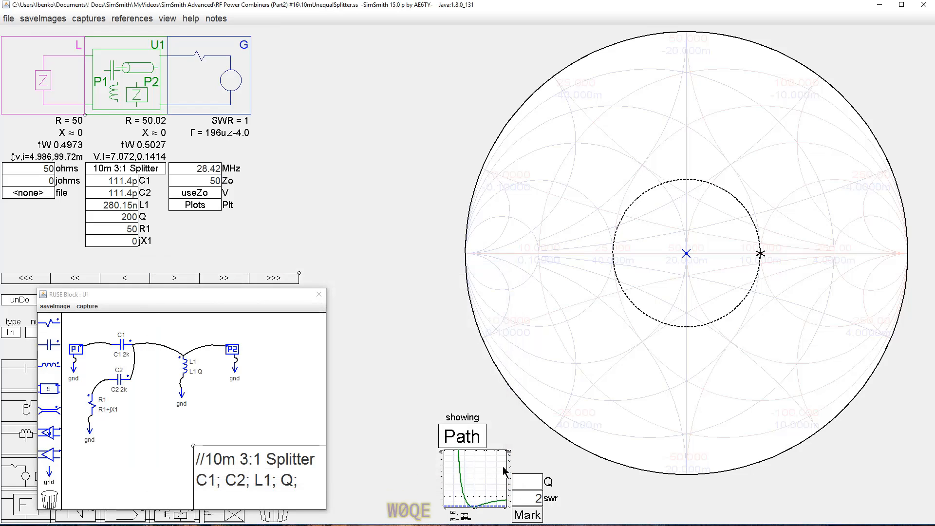
Display the frequency sweep graph and set the generator's voltage equation to useZo(1000).
click(476, 480)
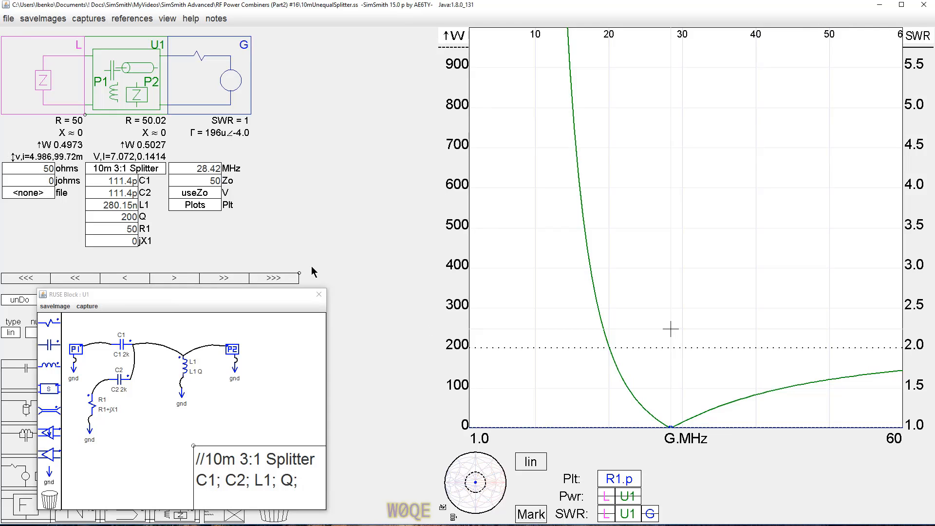
click(215, 194)
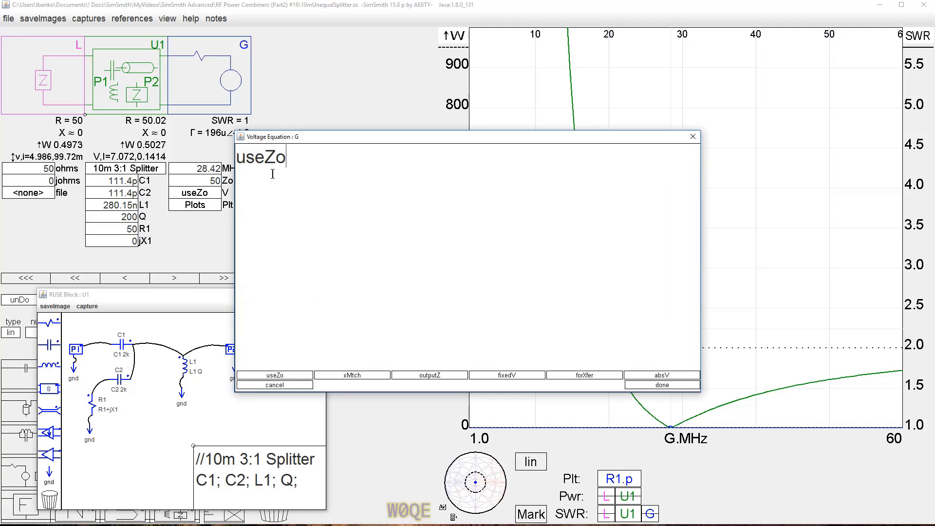
text((1)
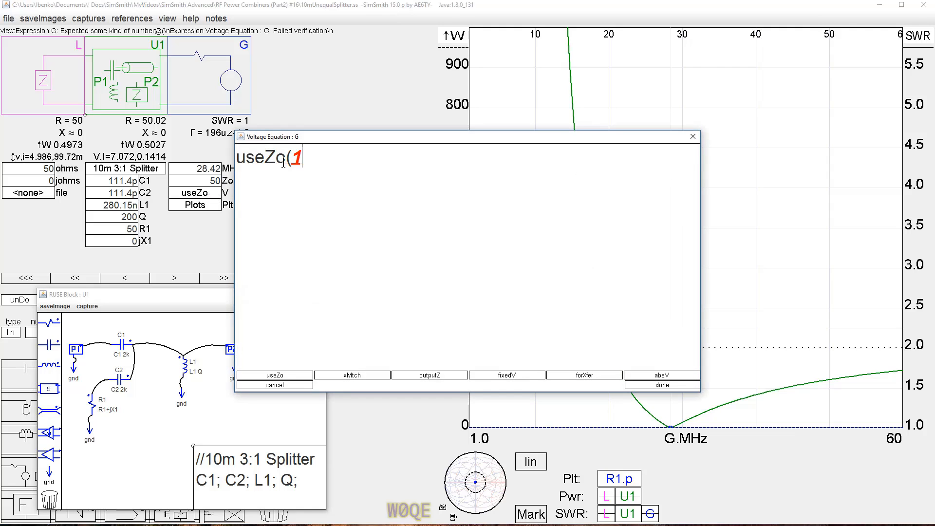
text(000))
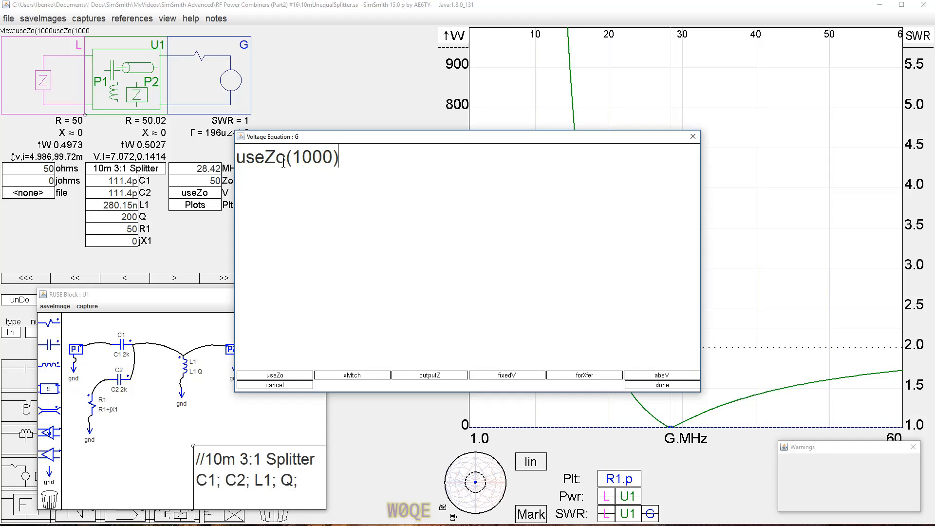
click(656, 385)
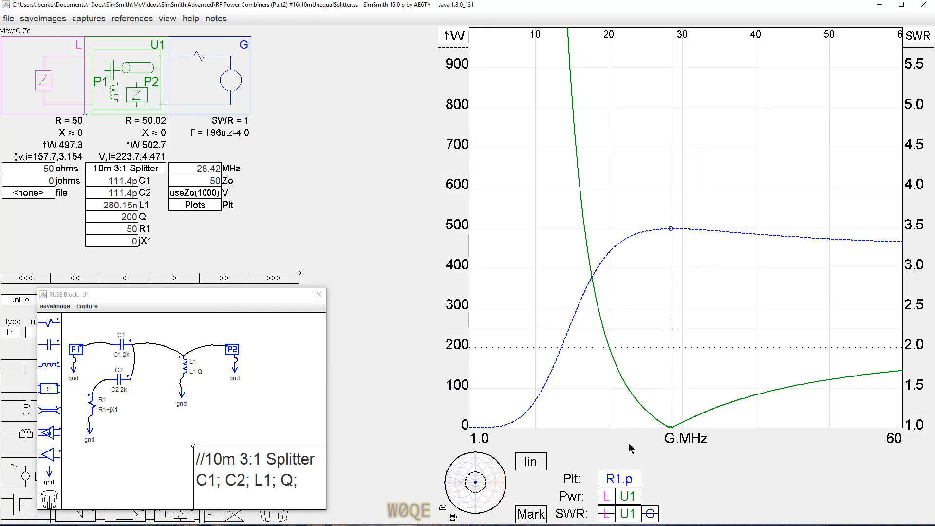
Add the load L power trace alongside R1.p, and switch the SWR trace from U1 to G.
click(612, 479)
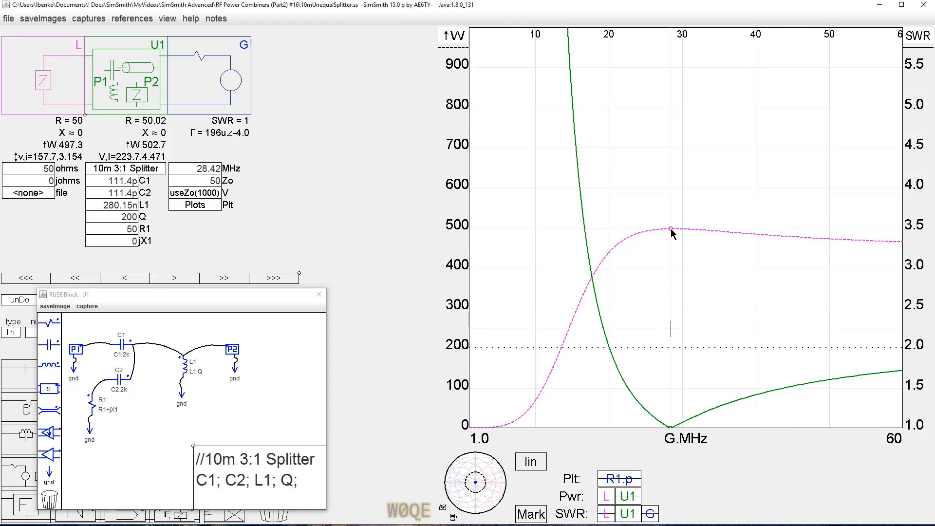
click(620, 478)
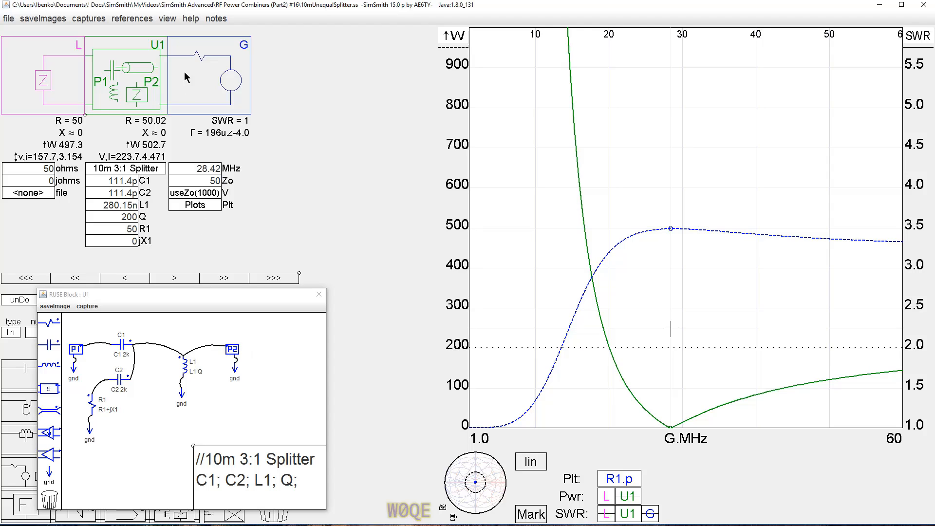
click(629, 514)
click(650, 515)
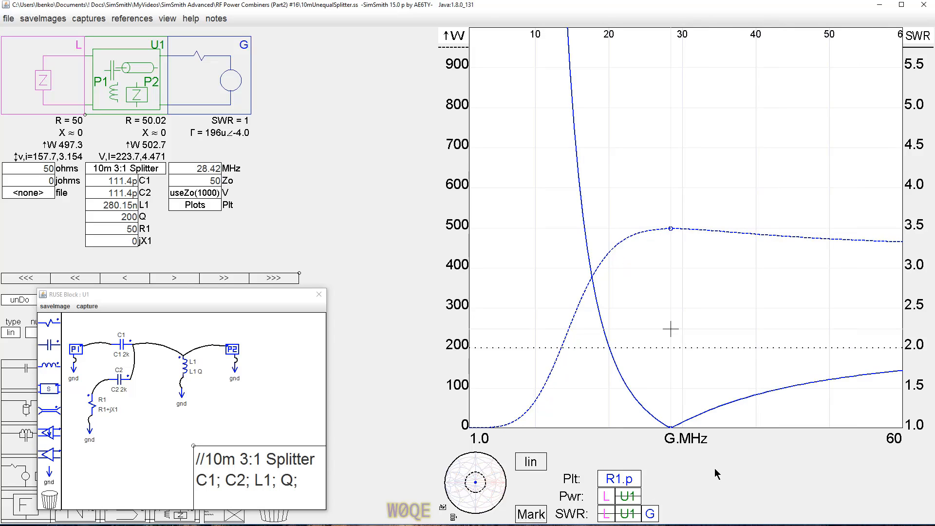
Recolour the generator G orange, and toggle the R1.p trace off and on to compare it with the load power trace.
right_click(650, 515)
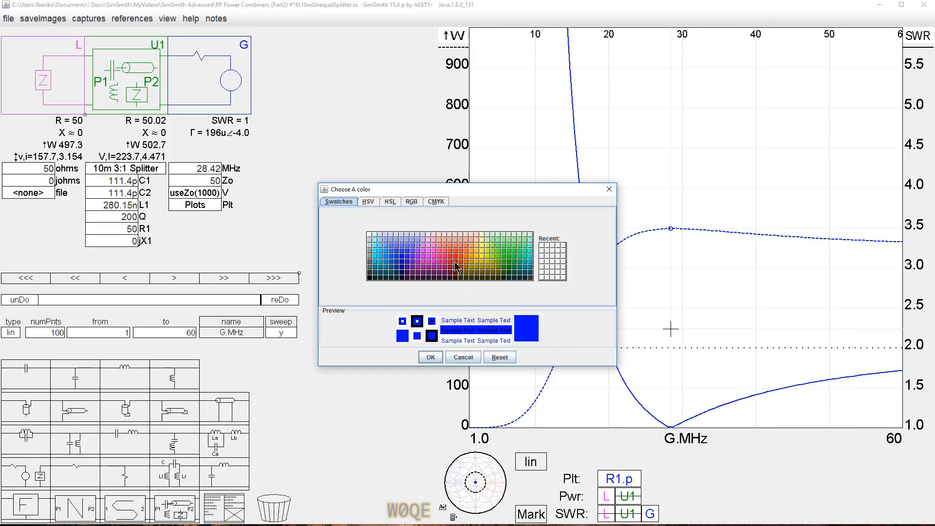
click(471, 263)
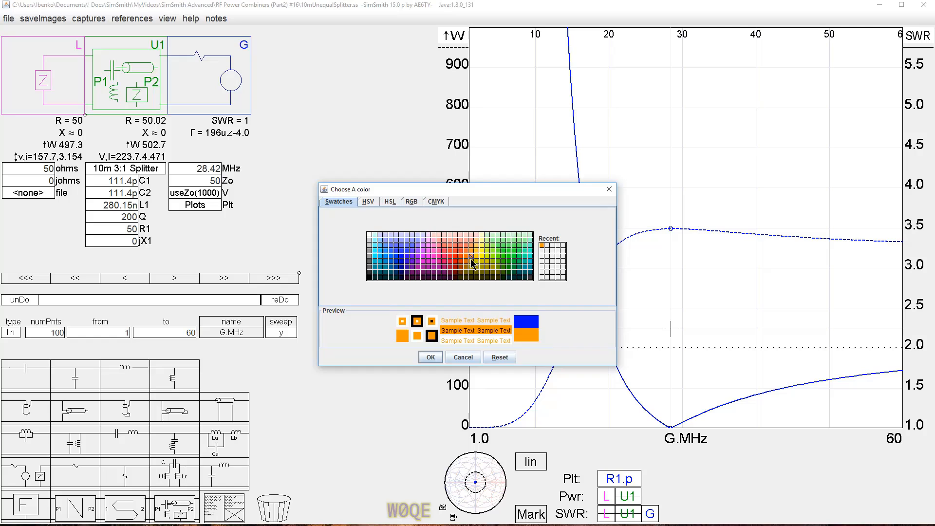
click(432, 357)
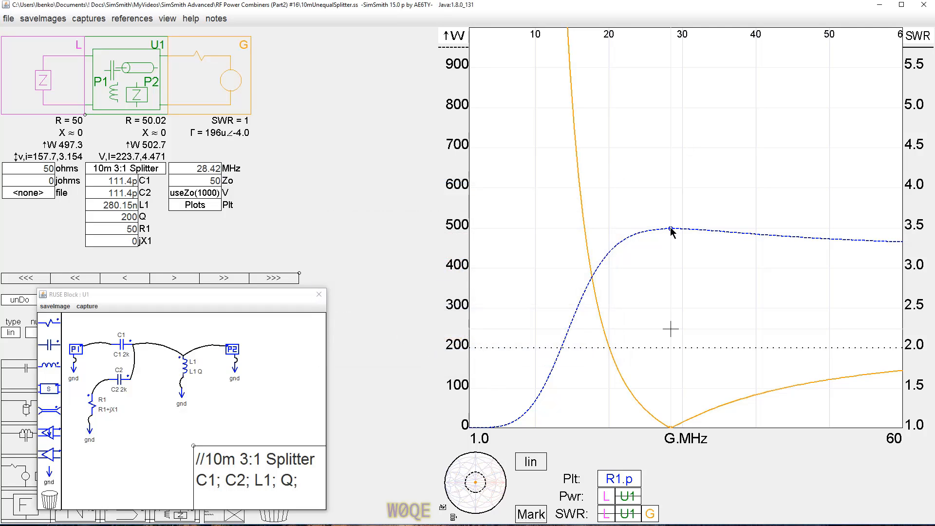
click(612, 479)
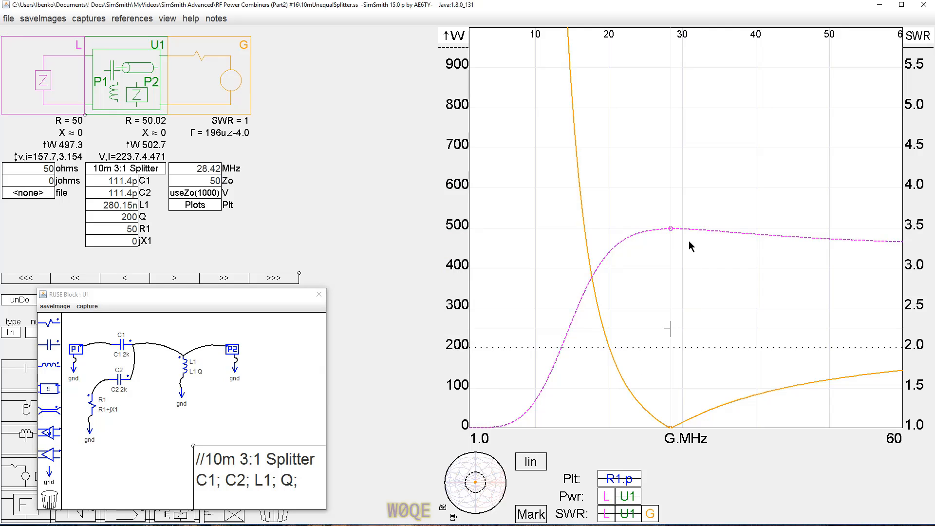
click(614, 479)
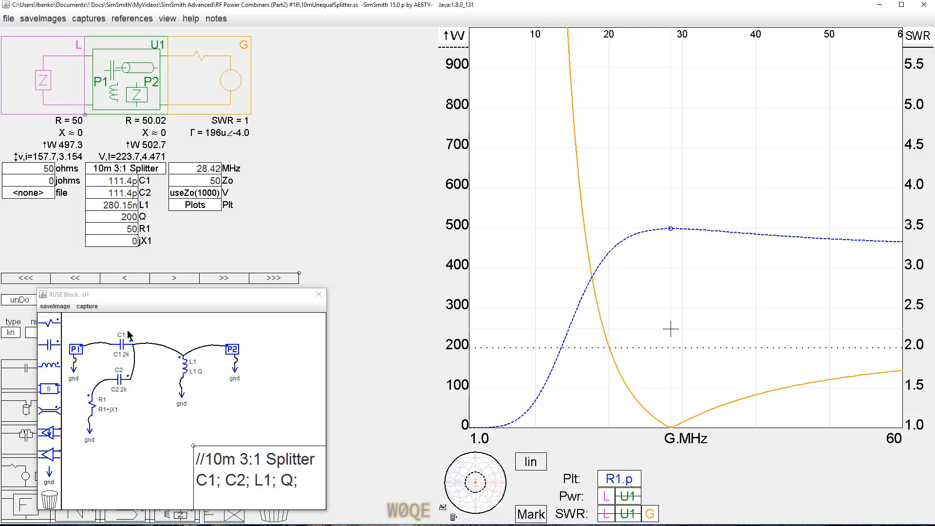
Tune the splitter capacitors in U1, raising C1 to 179.4p and lowering C2 to 83.72p.
click(117, 182)
scroll(121, 182, up, 10)
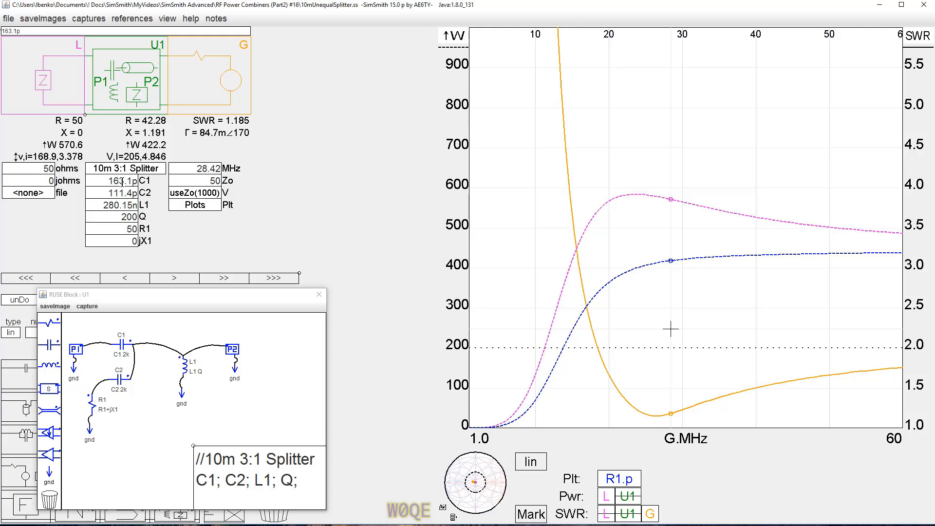
scroll(122, 181, up, 5)
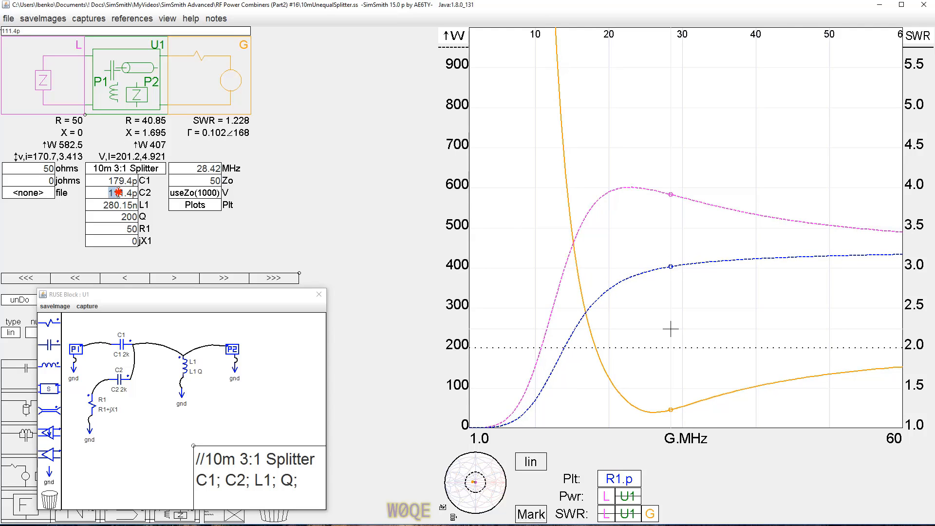
scroll(118, 195, down, 15)
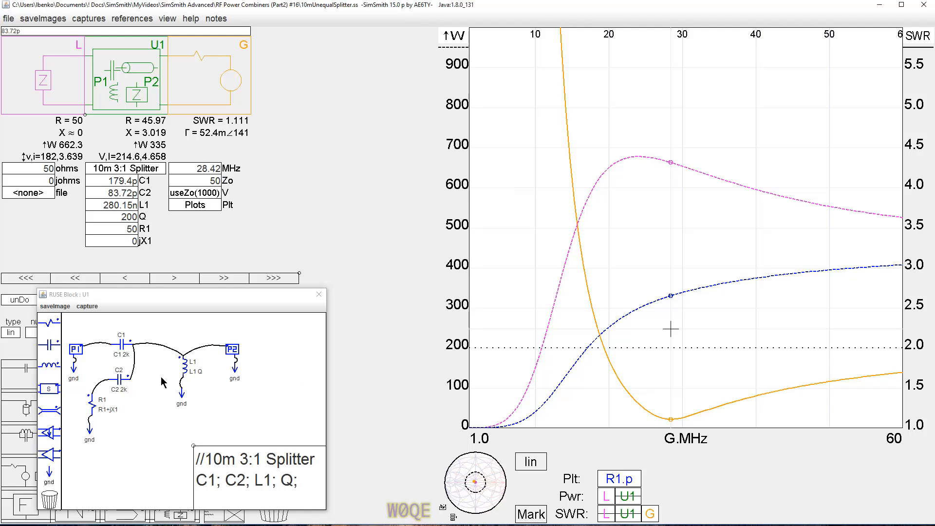
Raise inductor L1 in U1 to 318.9n and capacitor C1 to 423.1p.
click(105, 205)
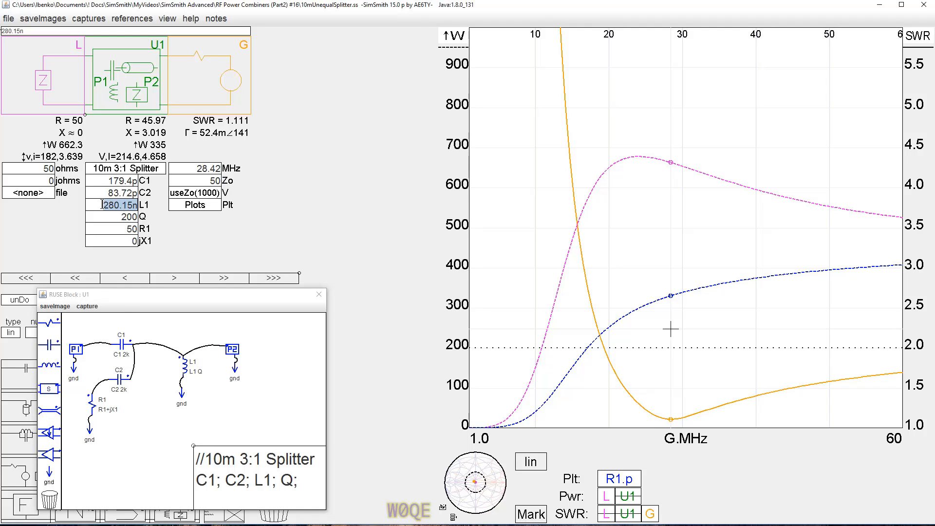
text(277.4n)
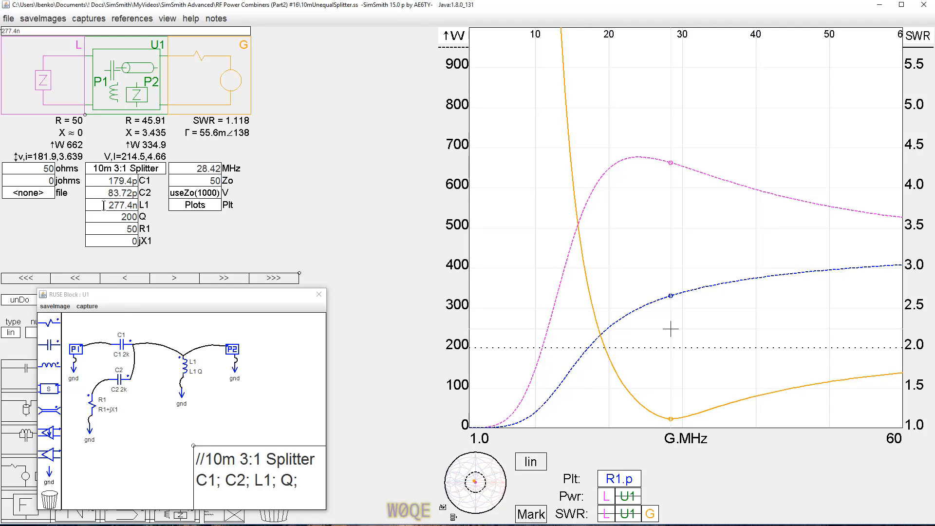
scroll(104, 205, up, 15)
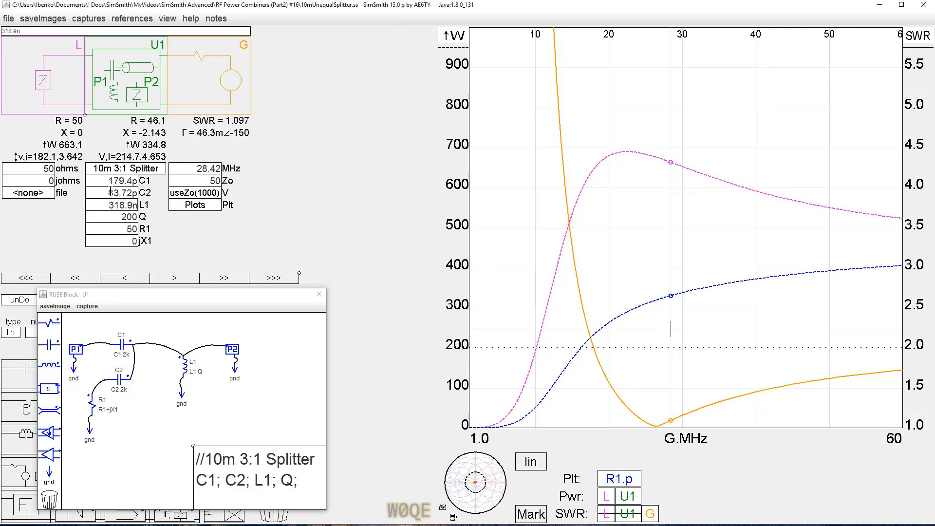
double_click(129, 183)
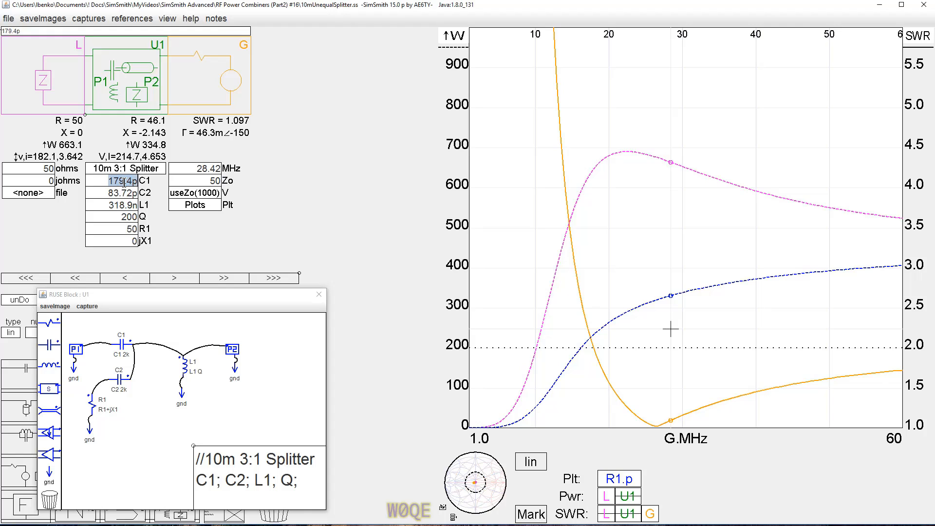
text(217.0p)
scroll(123, 183, up, 20)
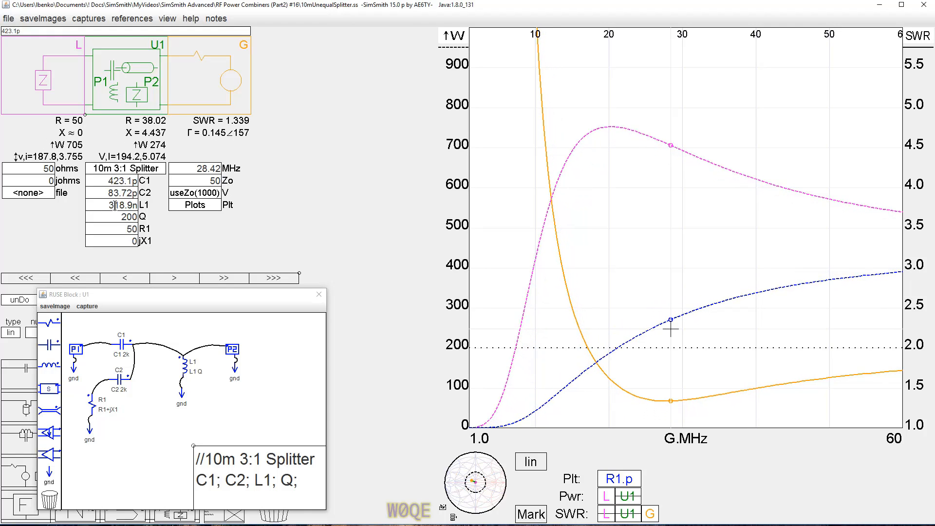
Raise inductor L1 in U1 to 340.5n and lower capacitor C1 to 189.6p.
click(116, 206)
scroll(116, 205, up, 1)
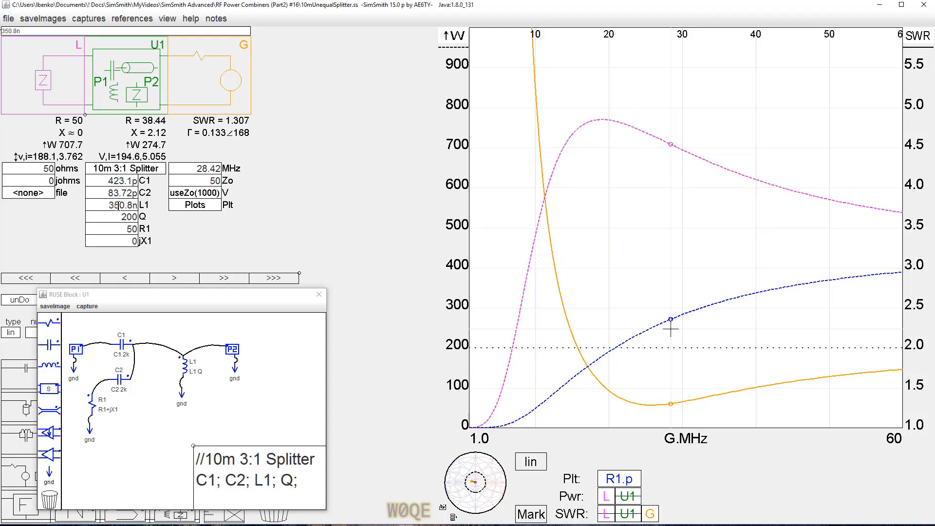
scroll(116, 205, down, 1)
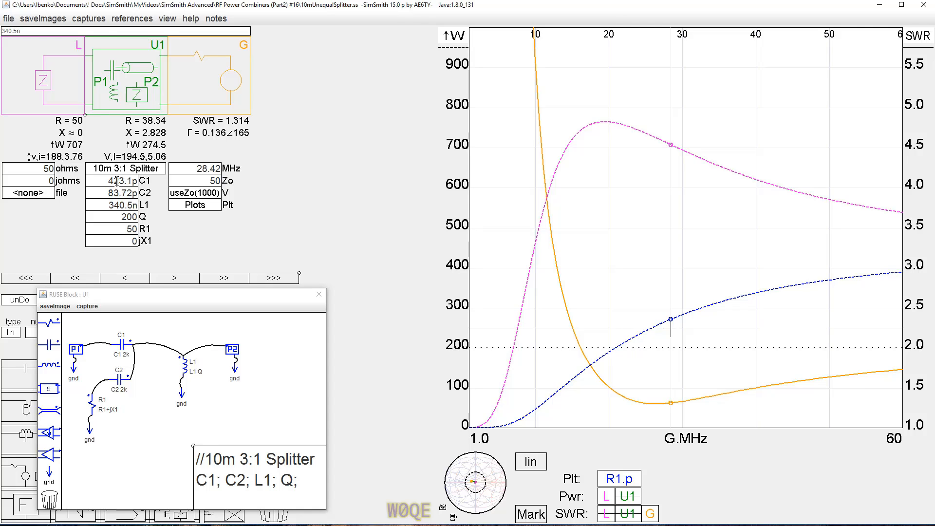
drag(119, 178, 108, 179)
scroll(119, 179, down, 20)
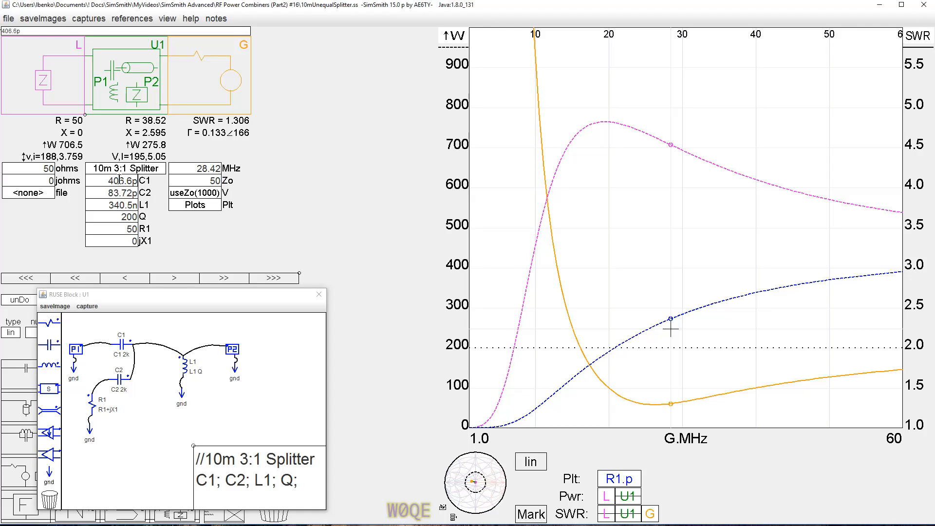
scroll(120, 180, down, 15)
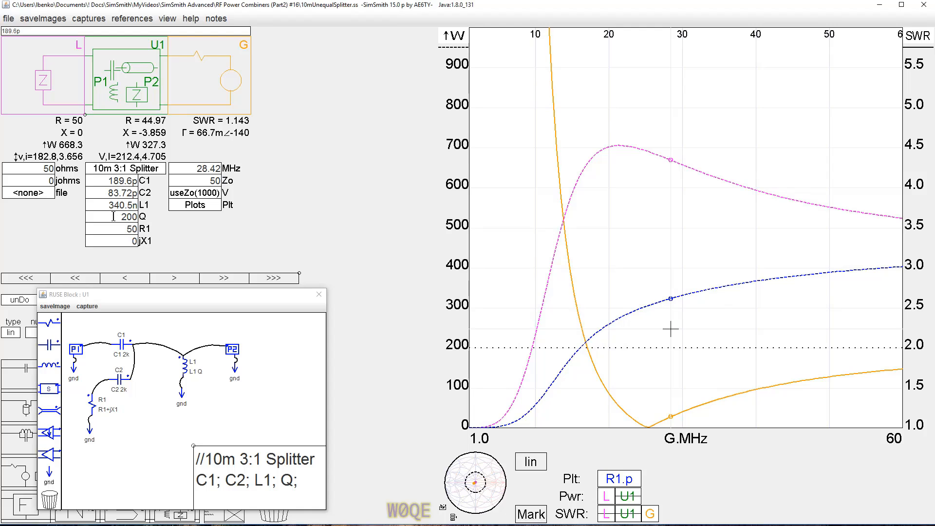
Lower inductor L1 in the U1 splitter block to 317.6n.
double_click(117, 204)
scroll(117, 203, down, 3)
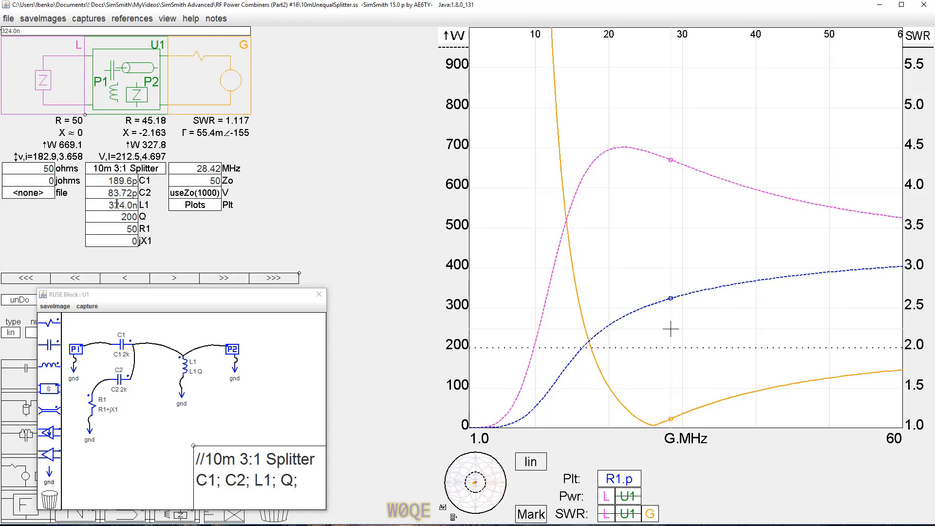
scroll(117, 204, down, 2)
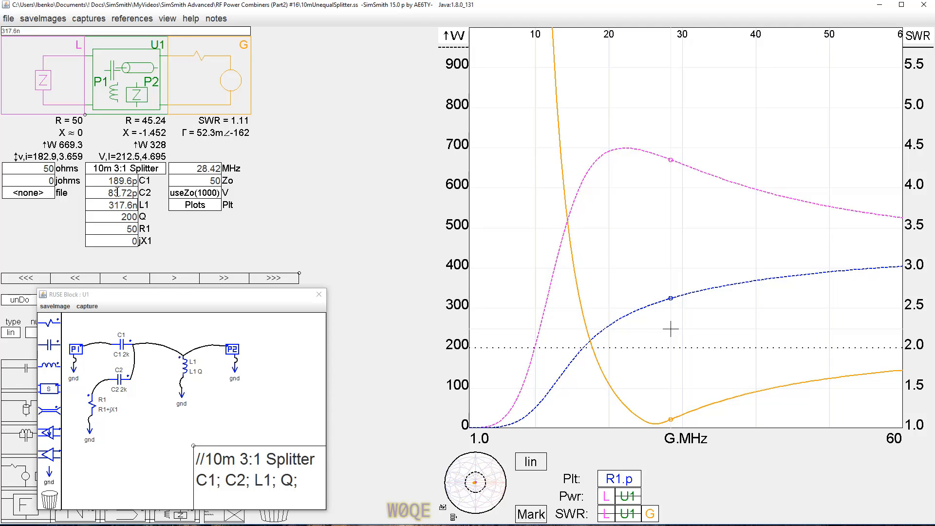
Lower capacitor C2 in the U1 splitter block to 63.89p.
double_click(117, 192)
scroll(117, 192, down, 3)
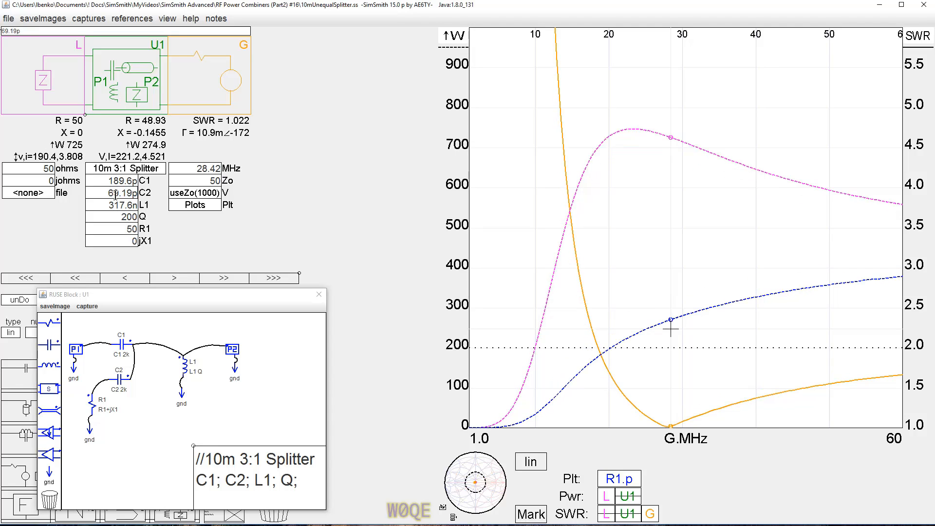
scroll(115, 194, down, 3)
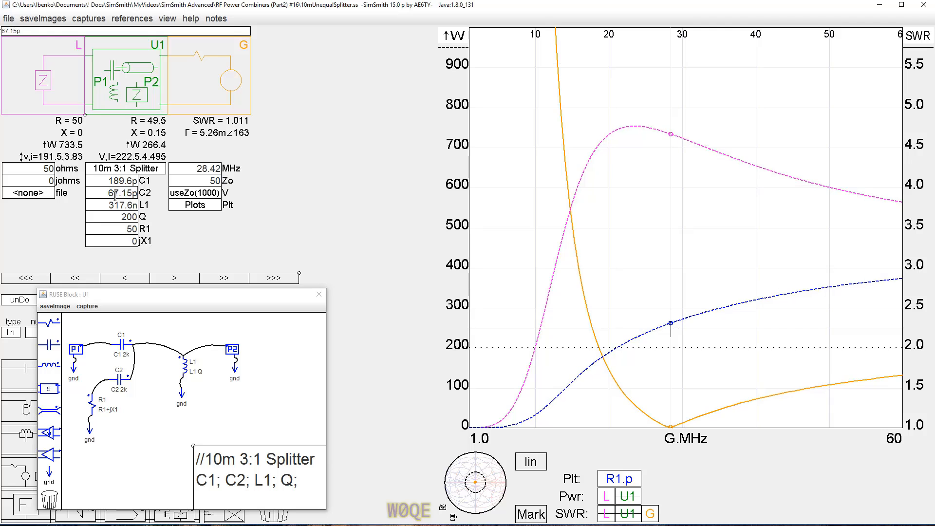
scroll(122, 194, down, 1)
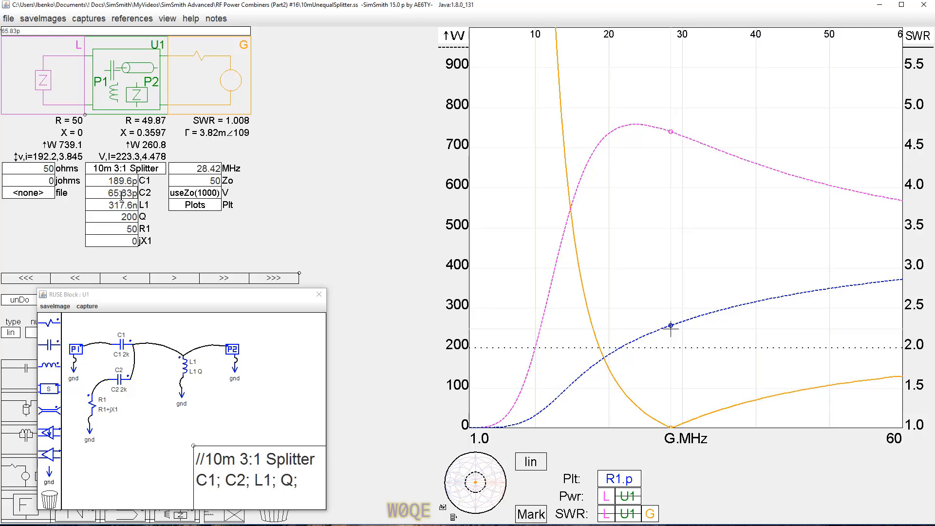
scroll(122, 195, down, 2)
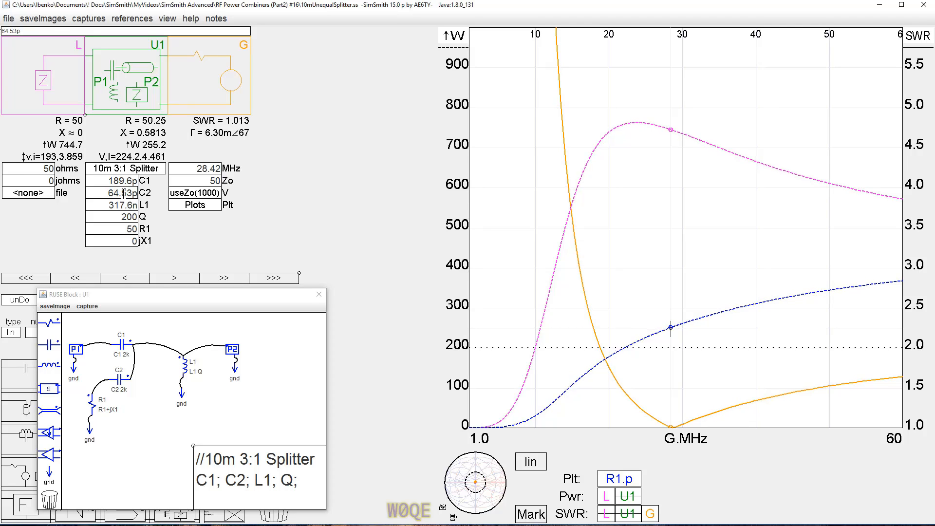
scroll(123, 194, down, 1)
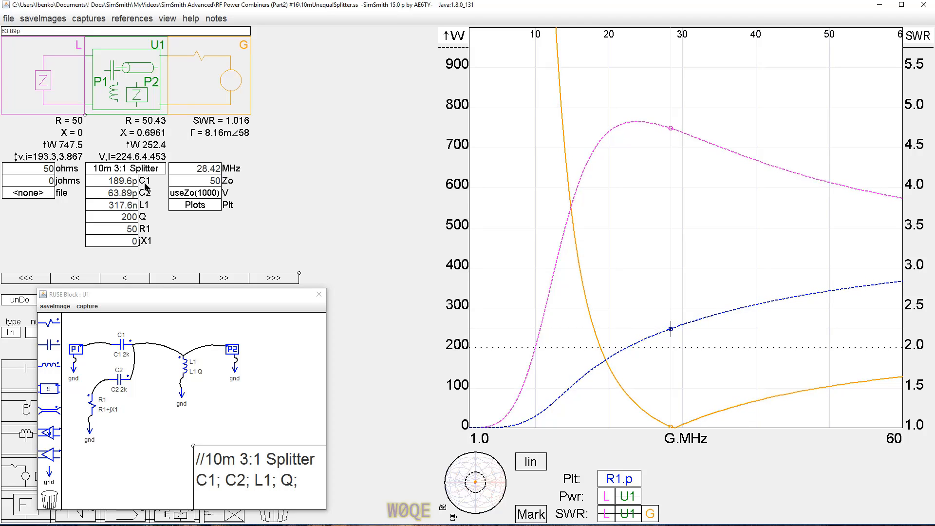
Fine-tune U1 by lowering C1 to 187.7p and raising L1 to 320.8n.
drag(108, 181, 119, 181)
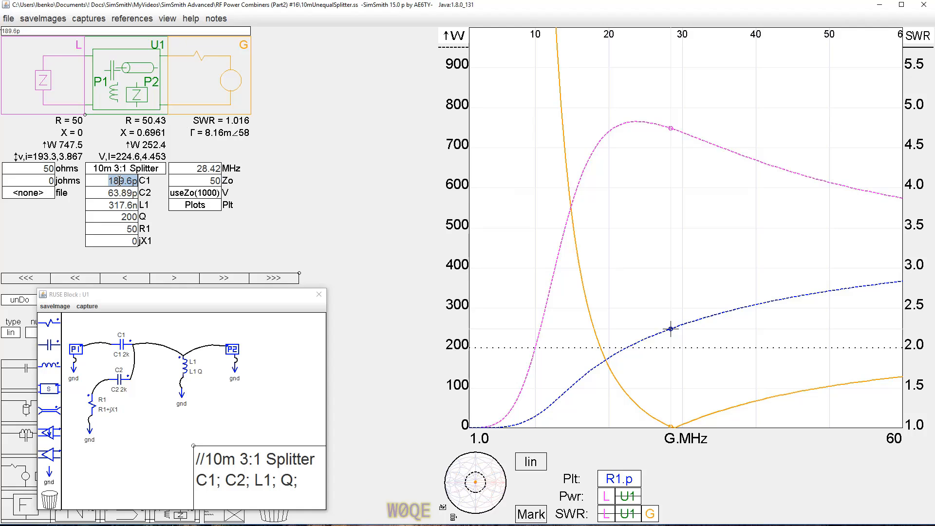
scroll(119, 181, down, 1)
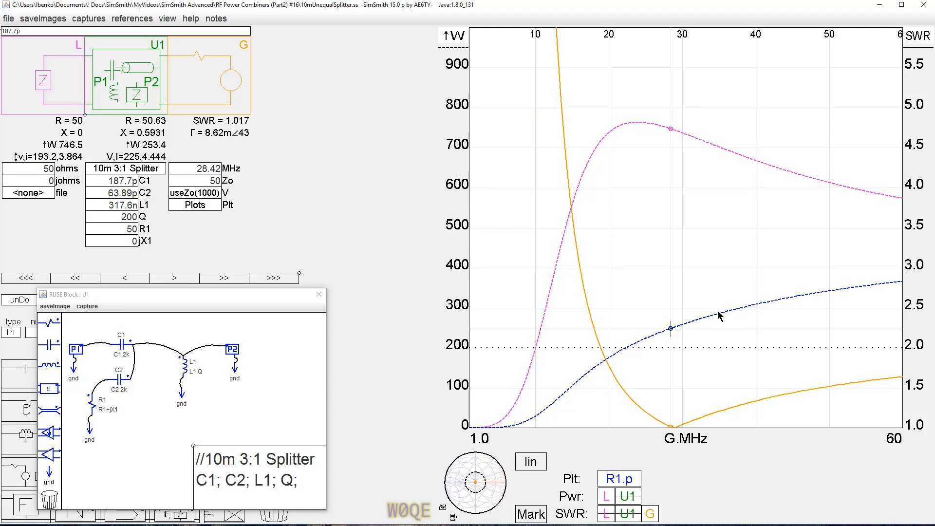
click(124, 204)
scroll(126, 205, up, 1)
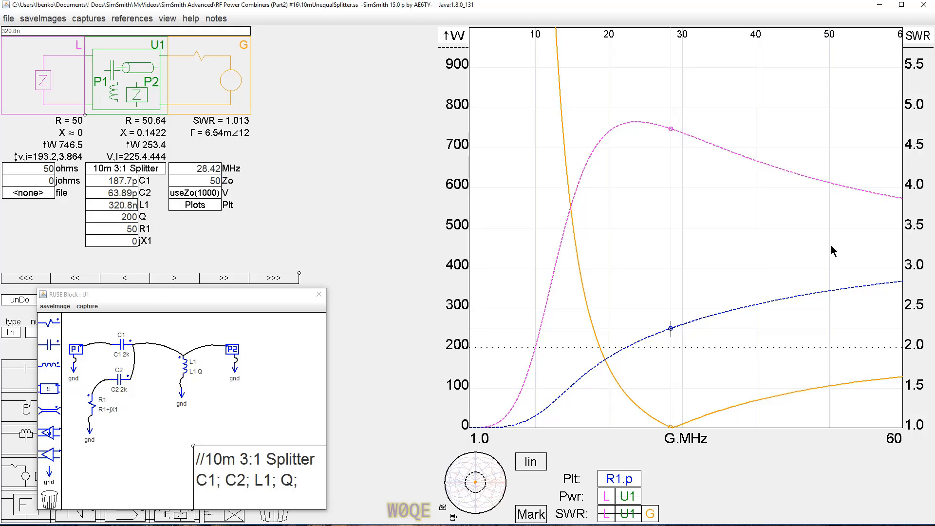
Read the load power, the R1.p power and the generator SWR on the plot near 28.4 MHz.
click(672, 129)
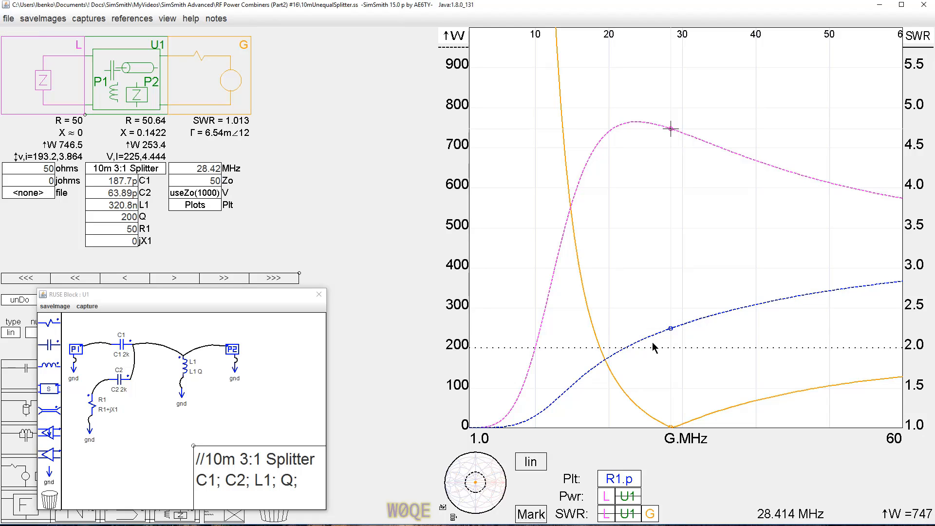
click(671, 328)
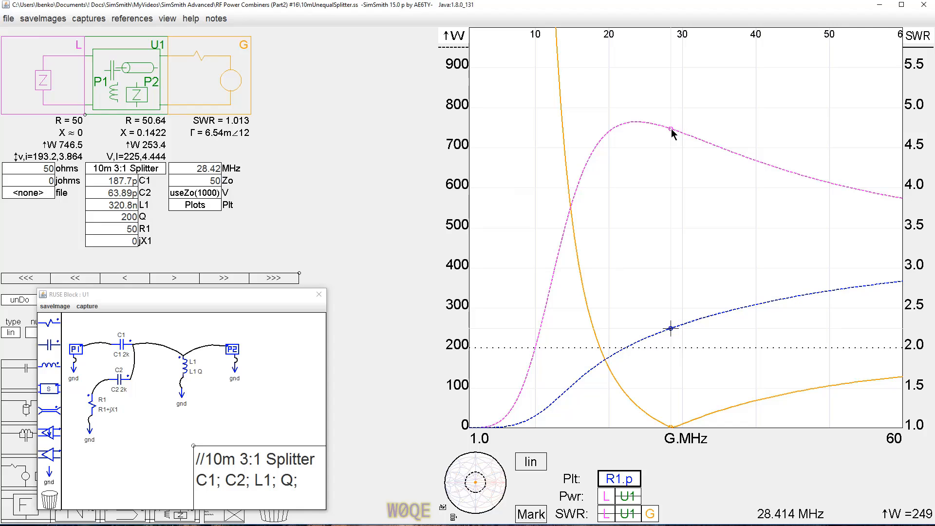
click(671, 427)
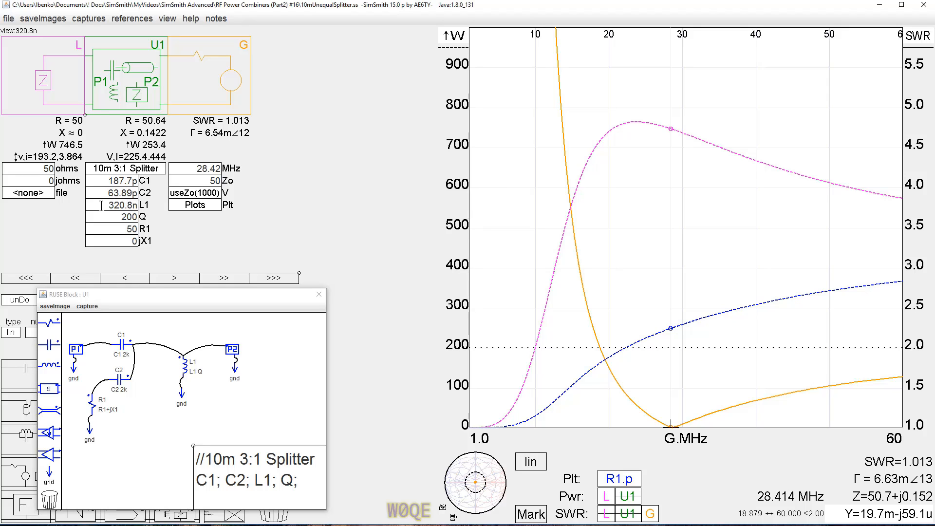
click(105, 205)
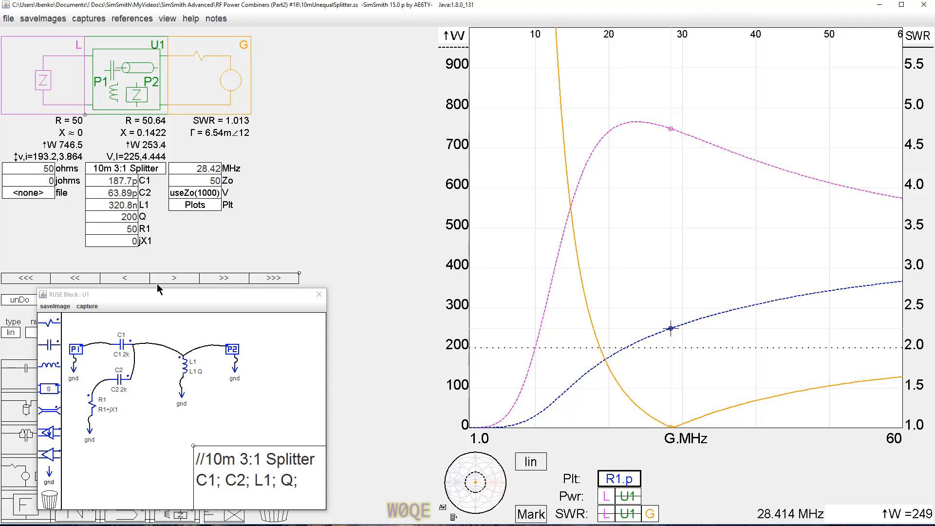
Lower the inductor Q in U1 to 52.65 and read the load and R1.p power near 28.4 MHz.
click(120, 218)
scroll(121, 217, down, 10)
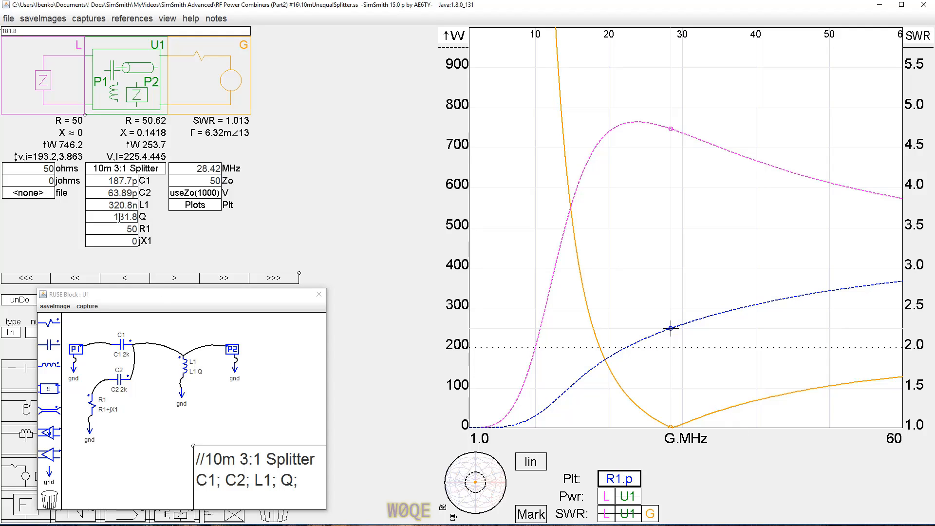
scroll(121, 217, down, 5)
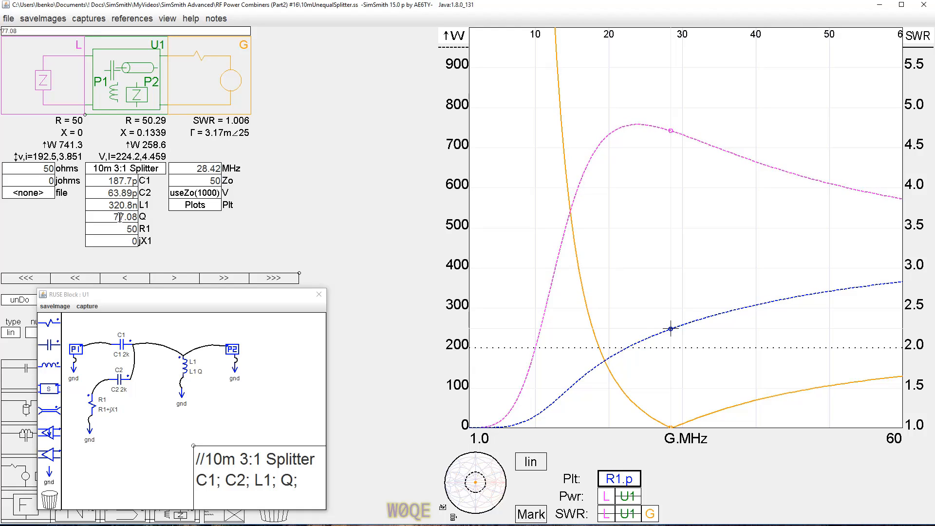
scroll(121, 217, down, 4)
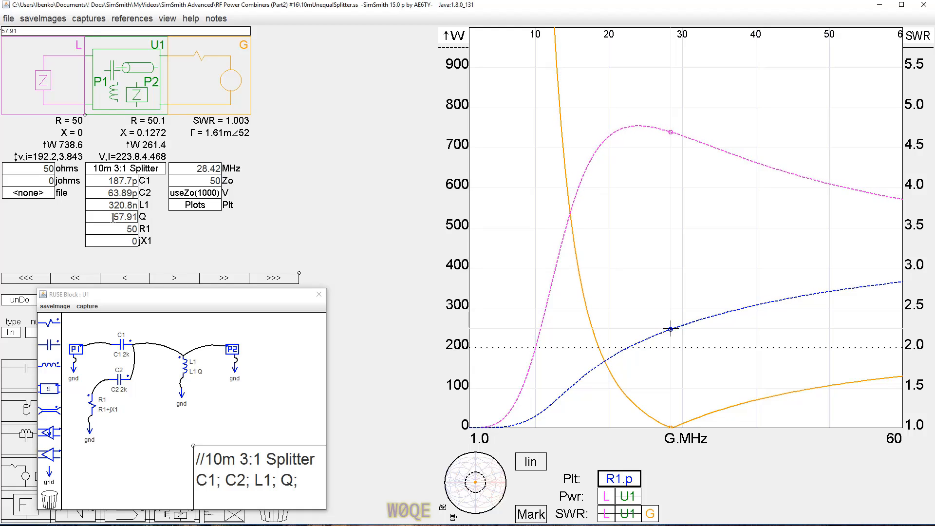
scroll(113, 217, down, 2)
scroll(114, 217, up, 1)
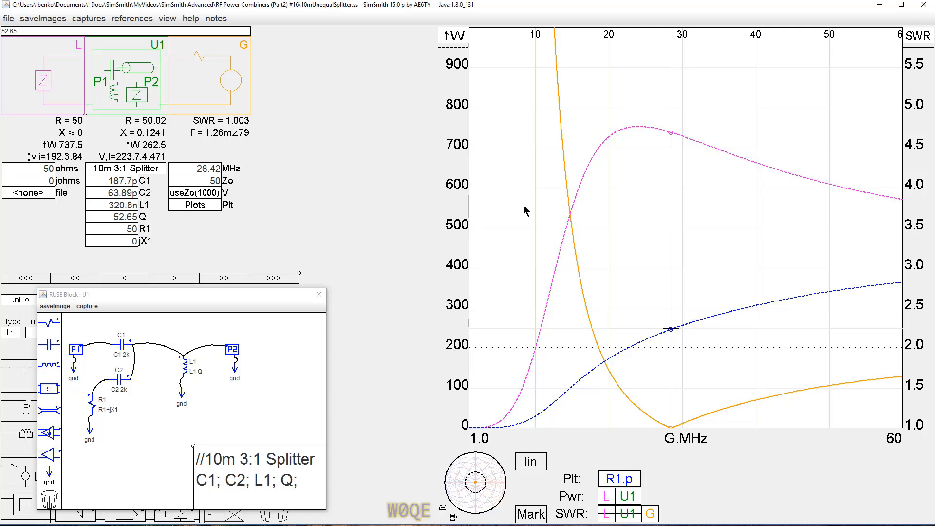
click(671, 134)
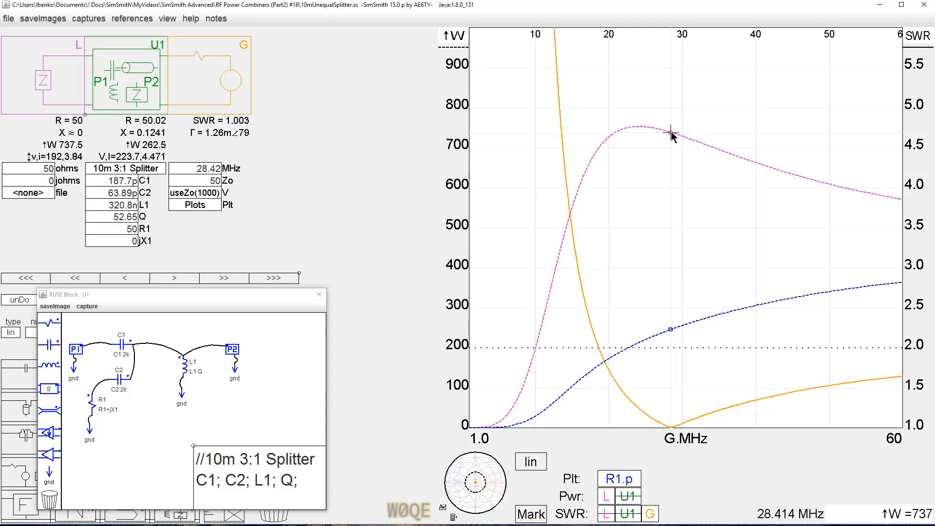
click(670, 330)
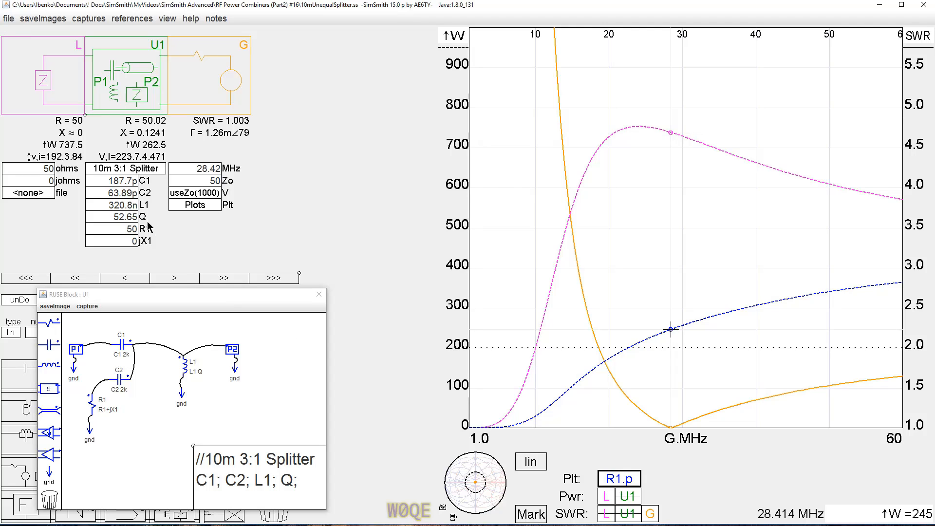
Restore the inductor Q in the U1 splitter block to 200.
click(126, 217)
scroll(127, 217, up, 4)
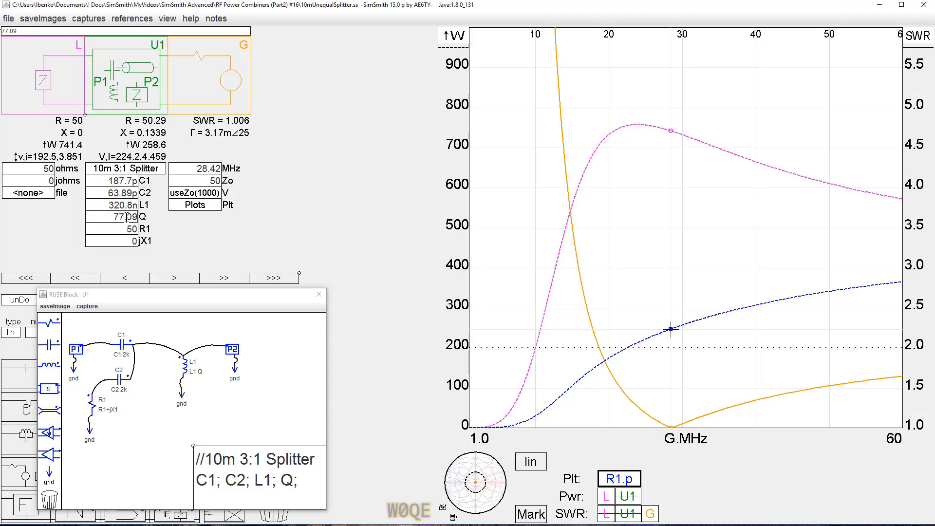
scroll(127, 217, up, 9)
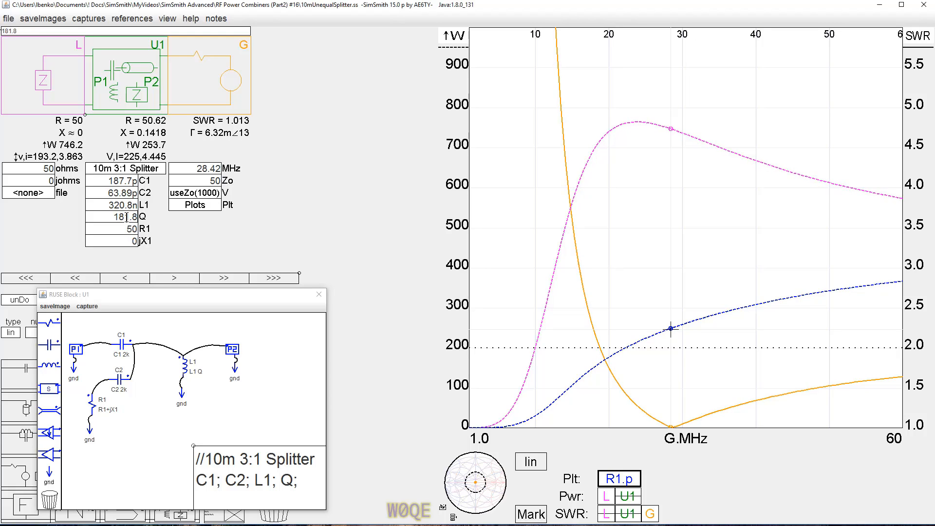
scroll(127, 217, up, 2)
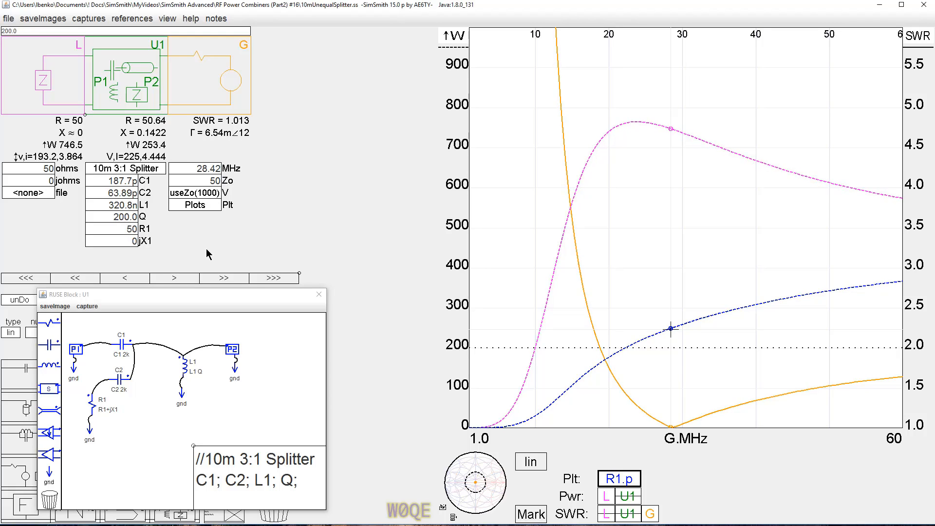